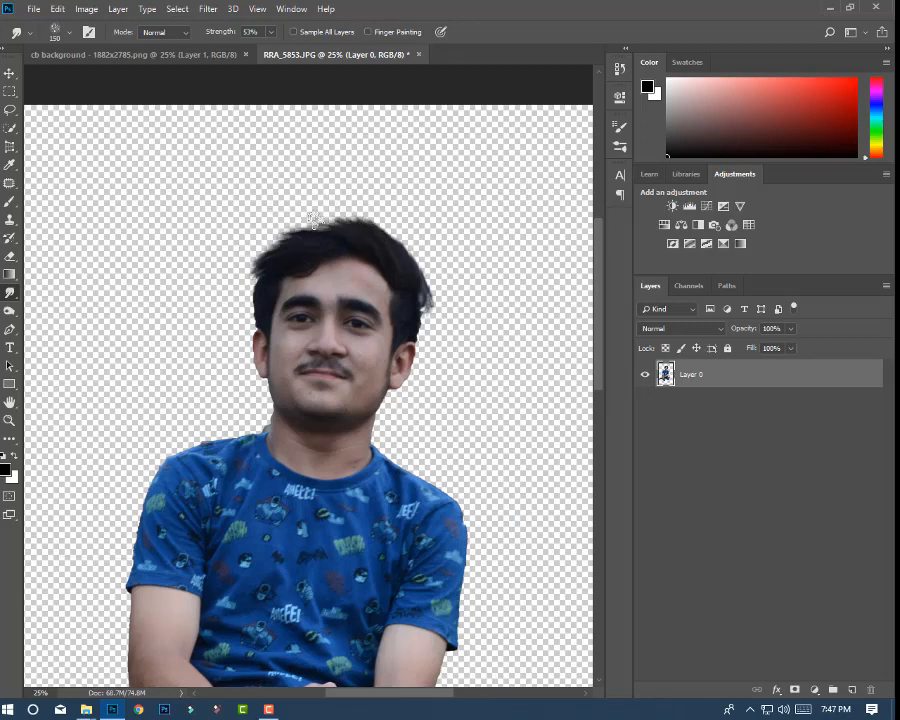
Smudge the upper edge of the man's hair outward, and bring the cut-out layer into the cb background document
{"action": "left_click_drag", "start_coordinate": [244, 259], "coordinate": [284, 240]}
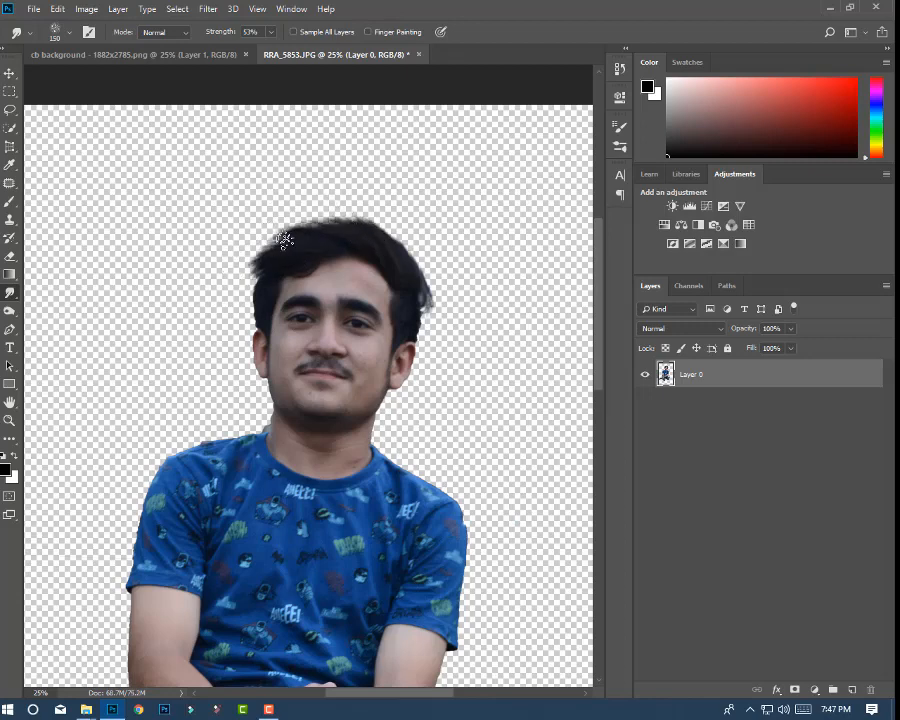
{"action": "left_click", "coordinate": [9, 73]}
{"action": "left_click_drag", "start_coordinate": [329, 392], "coordinate": [288, 272]}
Free-transform the imported man, scaling him proportionally down to about 22% over the truck
{"action": "key", "text": "ctrl+minus"}
{"action": "key", "text": "ctrl+t"}
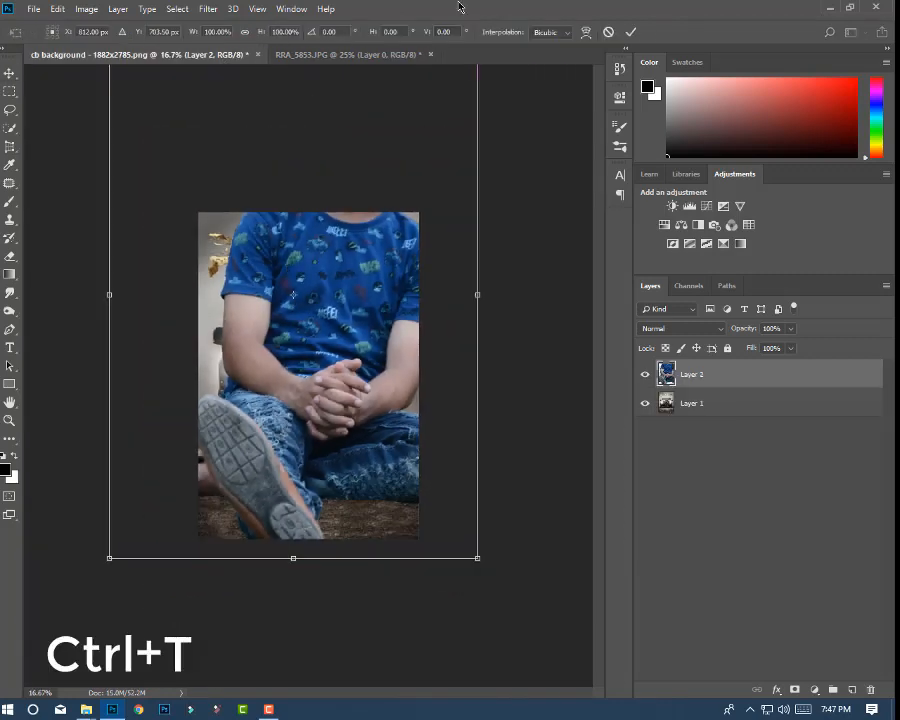
{"action": "left_click_drag", "start_coordinate": [480, 558], "coordinate": [340, 360]}
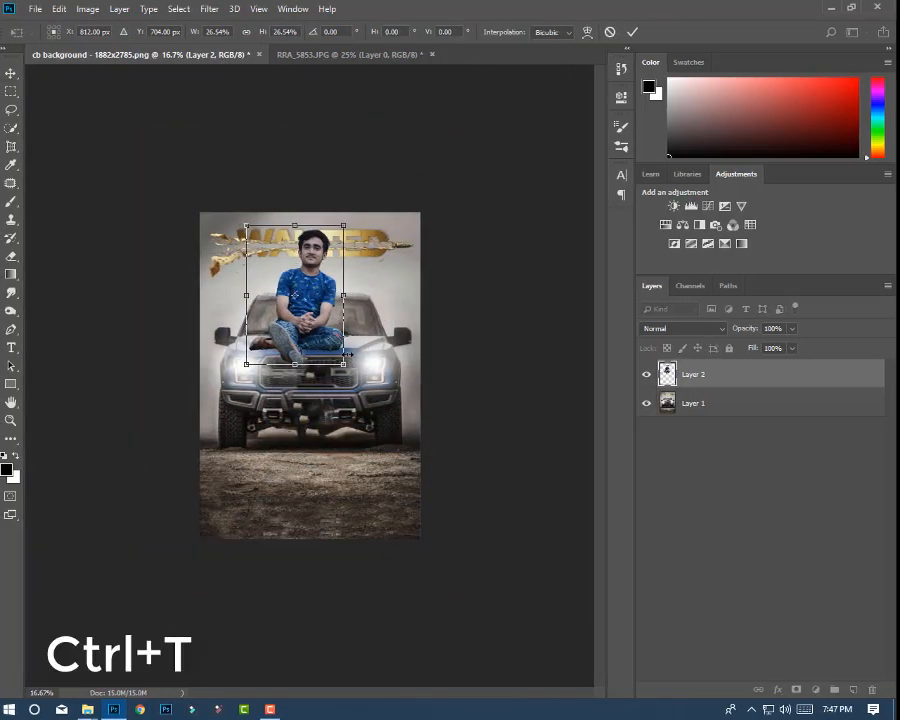
{"action": "key", "text": "ctrl+plus"}
{"action": "left_click_drag", "start_coordinate": [348, 268], "coordinate": [342, 273]}
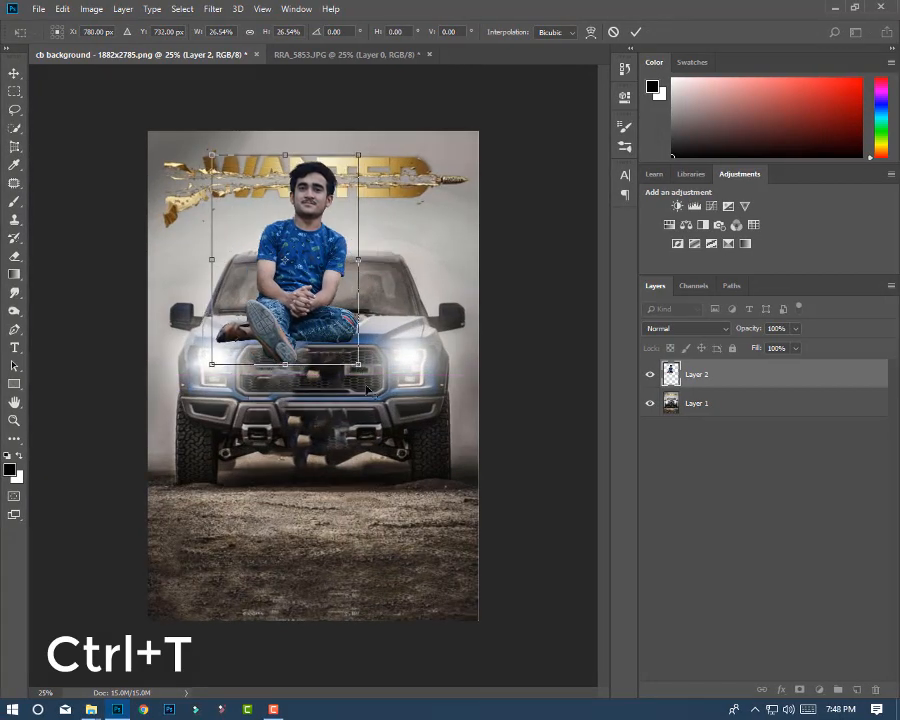
{"action": "mouse_move", "coordinate": [358, 364]}
{"action": "left_mouse_down"}
{"action": "mouse_move", "coordinate": [349, 348]}
{"action": "mouse_move", "coordinate": [350, 362]}
{"action": "left_mouse_up"}
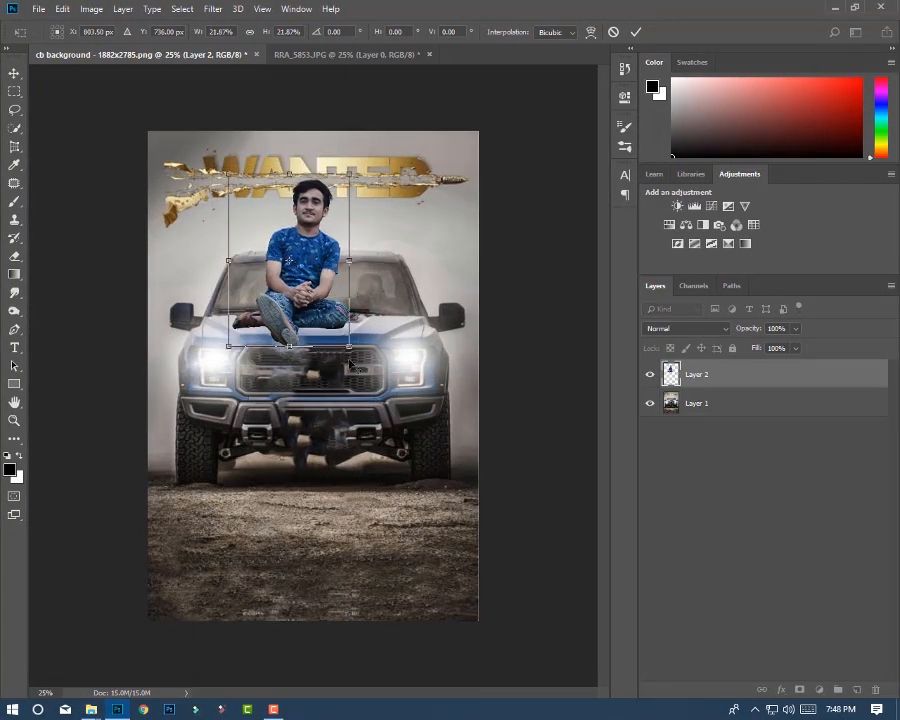
Move the man down onto the ground in front of the truck's grille and skew him slightly
{"action": "left_click_drag", "start_coordinate": [289, 261], "coordinate": [290, 427]}
{"action": "mouse_move", "coordinate": [350, 340]}
{"action": "left_mouse_down"}
{"action": "mouse_move", "coordinate": [360, 329]}
{"action": "mouse_move", "coordinate": [354, 337]}
{"action": "left_mouse_up"}
{"action": "mouse_move", "coordinate": [291, 515]}
{"action": "left_mouse_down"}
{"action": "mouse_move", "coordinate": [297, 532]}
{"action": "mouse_move", "coordinate": [296, 508]}
{"action": "mouse_move", "coordinate": [300, 515]}
{"action": "left_mouse_up"}
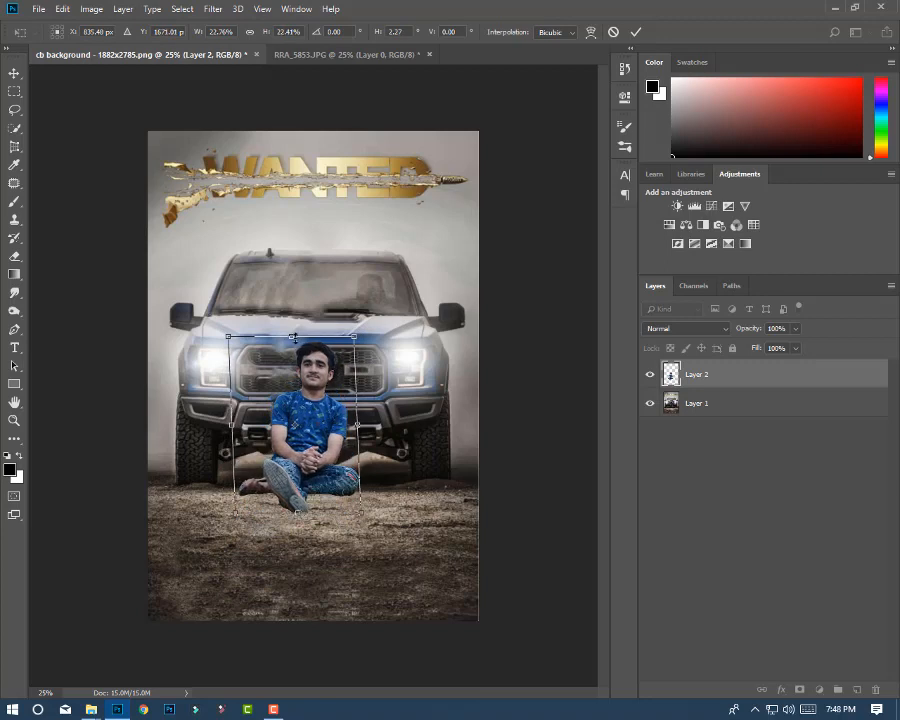
Enlarge the man to 27.81% with linked proportions, rotate him about 2°, and place him before the truck's bumper
{"action": "left_click_drag", "start_coordinate": [293, 337], "coordinate": [298, 327]}
{"action": "left_click_drag", "start_coordinate": [358, 328], "coordinate": [377, 314]}
{"action": "left_click", "coordinate": [250, 32]}
{"action": "left_click_drag", "start_coordinate": [345, 395], "coordinate": [357, 414]}
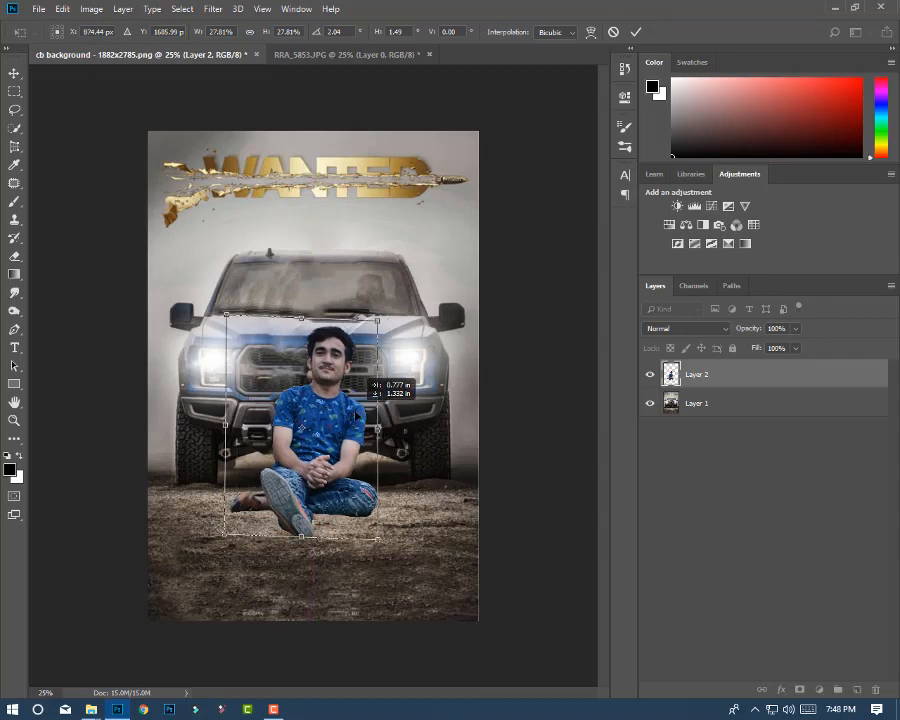
{"action": "key", "text": "Return"}
Free-transform the man once more, making him slightly smaller and shifting him down on the ground
{"action": "key", "text": "ctrl+plus"}
{"action": "key", "text": "ctrl+plus"}
{"action": "left_click_drag", "start_coordinate": [324, 587], "coordinate": [344, 463]}
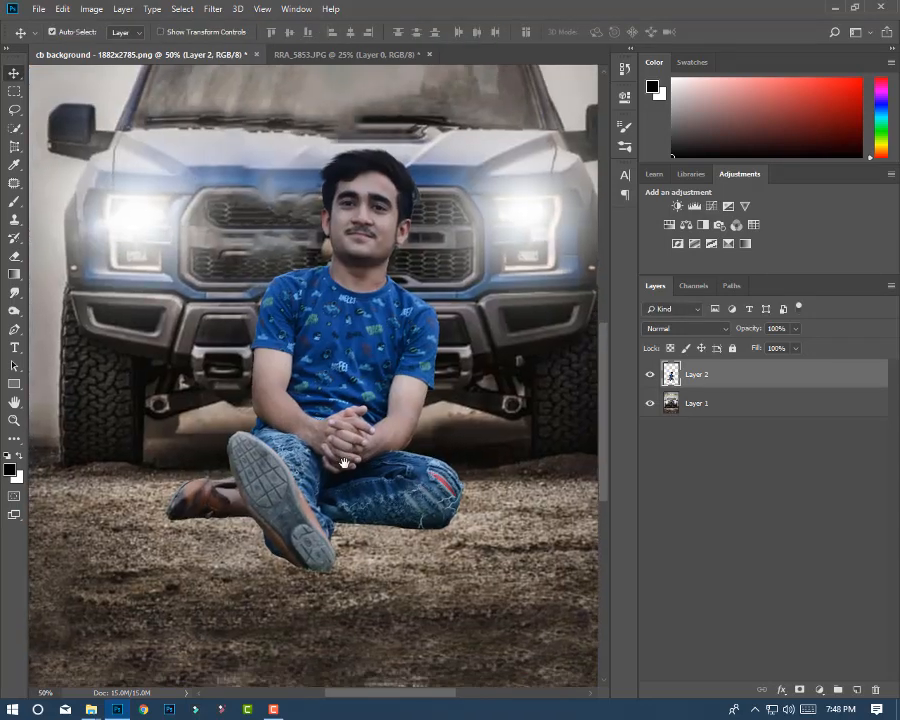
{"action": "left_click_drag", "start_coordinate": [350, 375], "coordinate": [325, 485]}
{"action": "key", "text": "ctrl+t"}
{"action": "left_click_drag", "start_coordinate": [407, 311], "coordinate": [415, 291]}
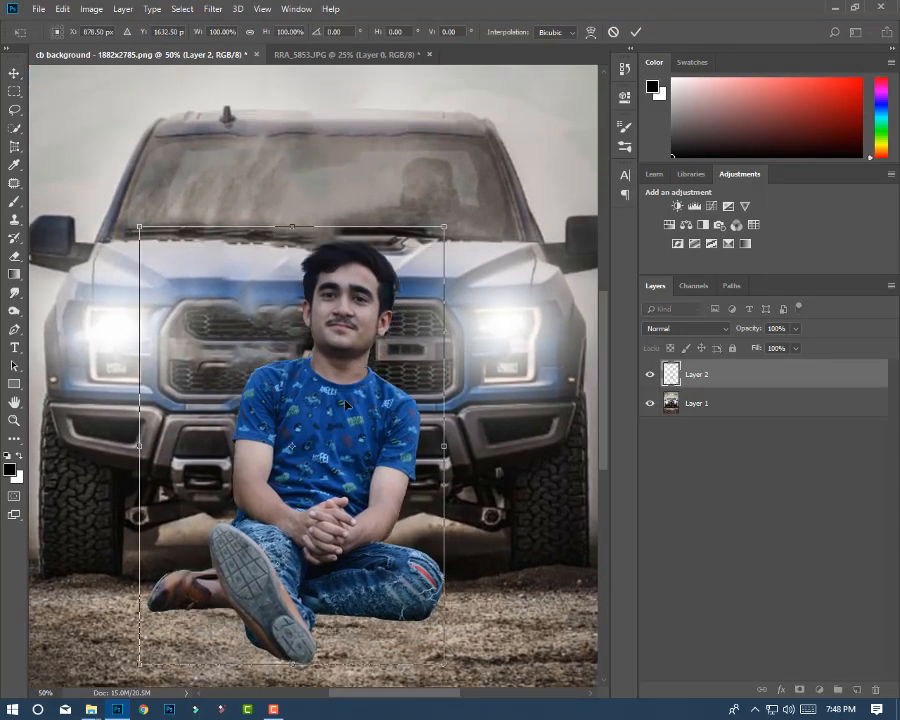
{"action": "left_click_drag", "start_coordinate": [443, 227], "coordinate": [433, 243]}
{"action": "left_click_drag", "start_coordinate": [362, 336], "coordinate": [361, 406]}
{"action": "scroll", "coordinate": [330, 450], "scroll_direction": "down", "scroll_amount": 2}
{"action": "key", "text": "Return"}
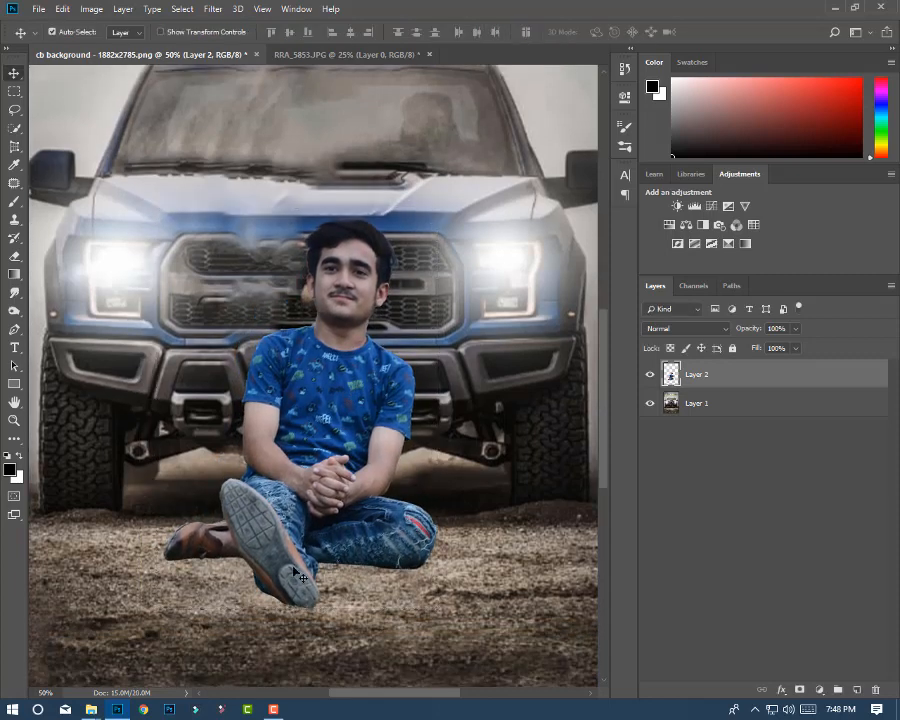
Add a new layer between the man and the background, and paint black shadow under his legs with a soft 50 px brush
{"action": "key", "text": "b"}
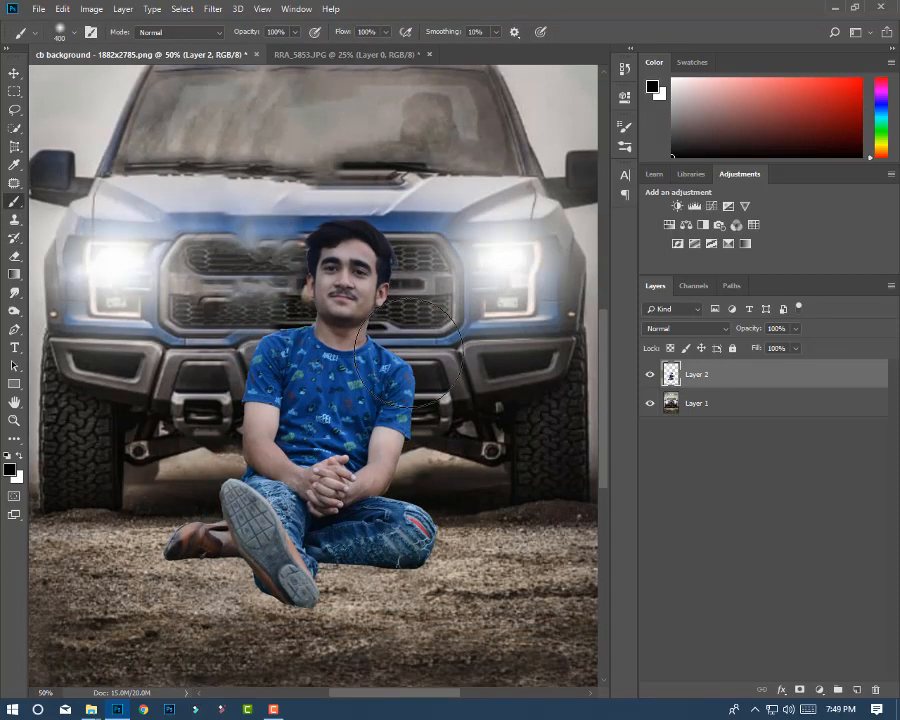
{"action": "left_click", "coordinate": [745, 408]}
{"action": "left_click", "coordinate": [857, 690]}
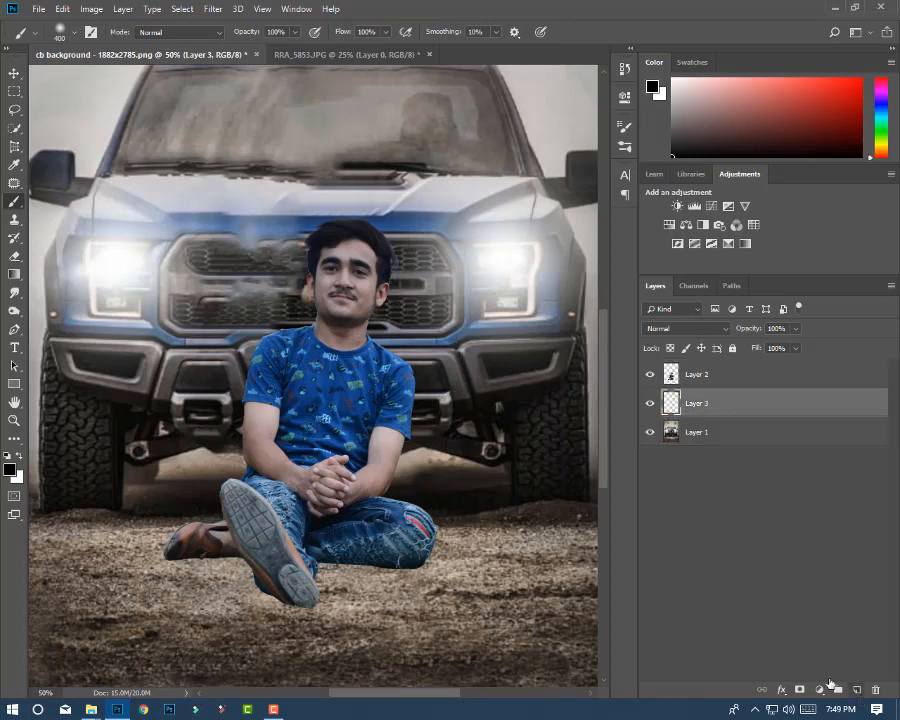
{"action": "key", "text": "bracketleft"}
{"action": "key", "text": "bracketleft"}
{"action": "key", "text": "bracketleft"}
{"action": "key", "text": "bracketleft"}
{"action": "key", "text": "bracketleft"}
{"action": "key", "text": "bracketleft"}
{"action": "key", "text": "bracketleft"}
{"action": "key", "text": "bracketleft"}
{"action": "key", "text": "bracketleft"}
{"action": "key", "text": "bracketleft"}
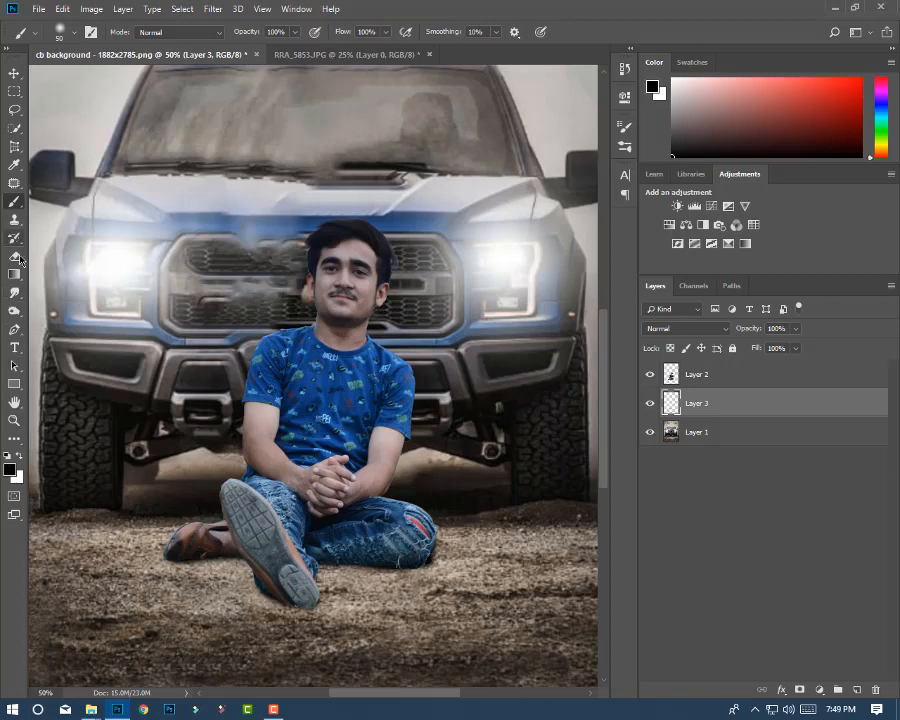
Refine the contact shadow around the shoes and jeans by alternating between the Eraser and the black Brush
{"action": "key", "text": "e"}
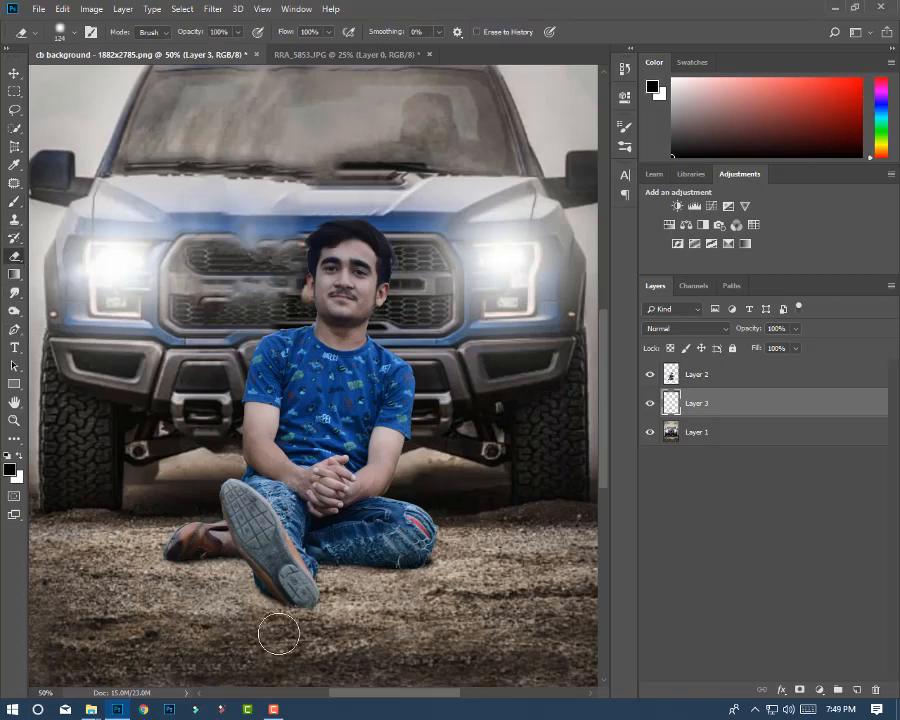
{"action": "left_click", "coordinate": [14, 201]}
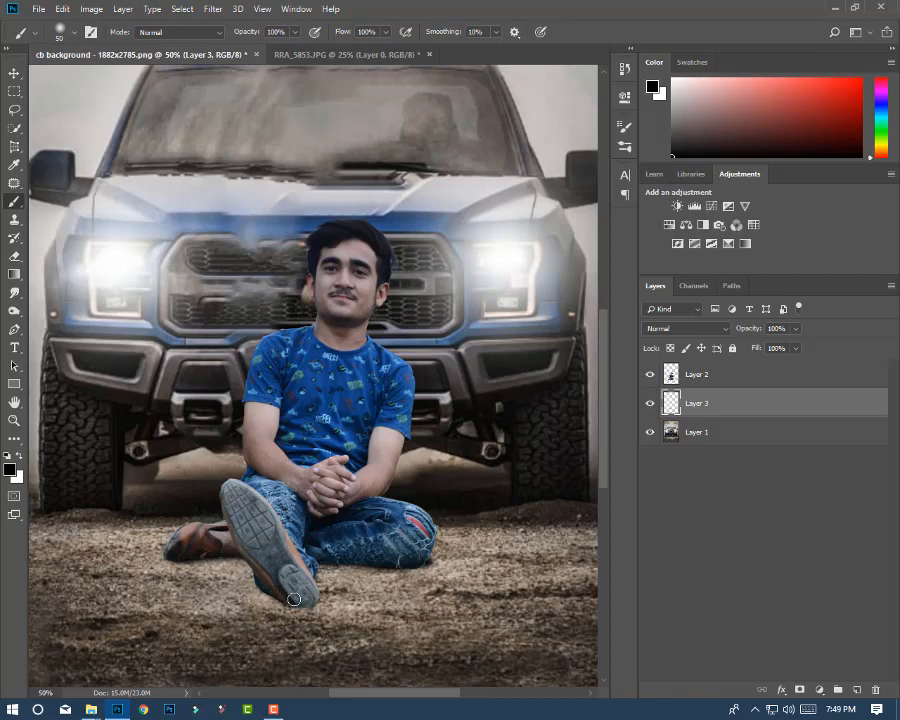
{"action": "key", "text": "e"}
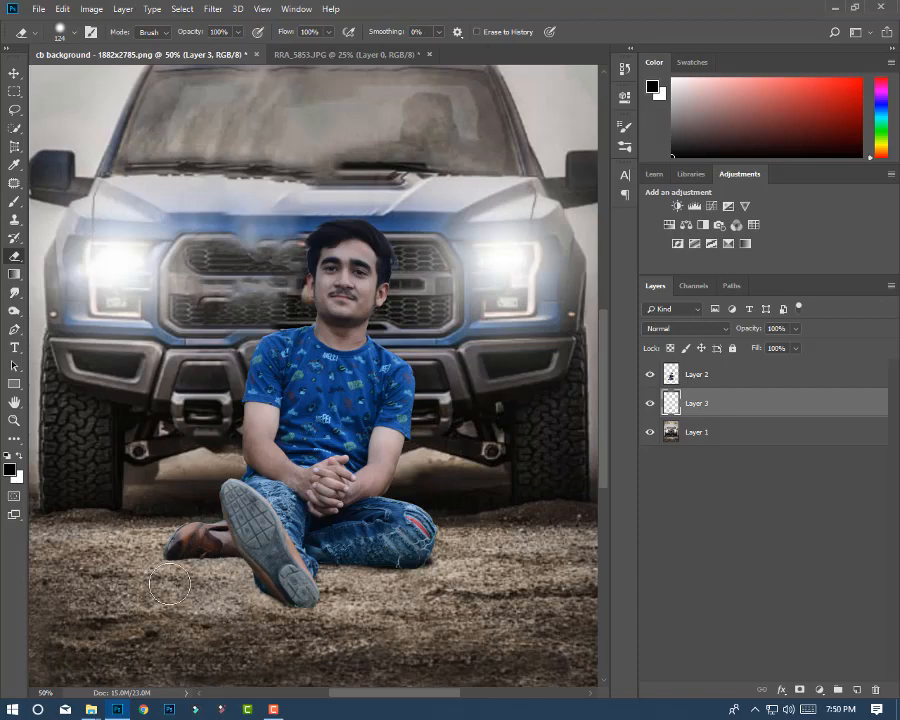
{"action": "left_click", "coordinate": [14, 202]}
{"action": "scroll", "coordinate": [246, 497], "scroll_direction": "up", "scroll_amount": 1}
{"action": "mouse_move", "coordinate": [246, 497]}
{"action": "left_mouse_down"}
{"action": "mouse_move", "coordinate": [247, 408]}
{"action": "mouse_move", "coordinate": [262, 390]}
{"action": "left_mouse_up"}
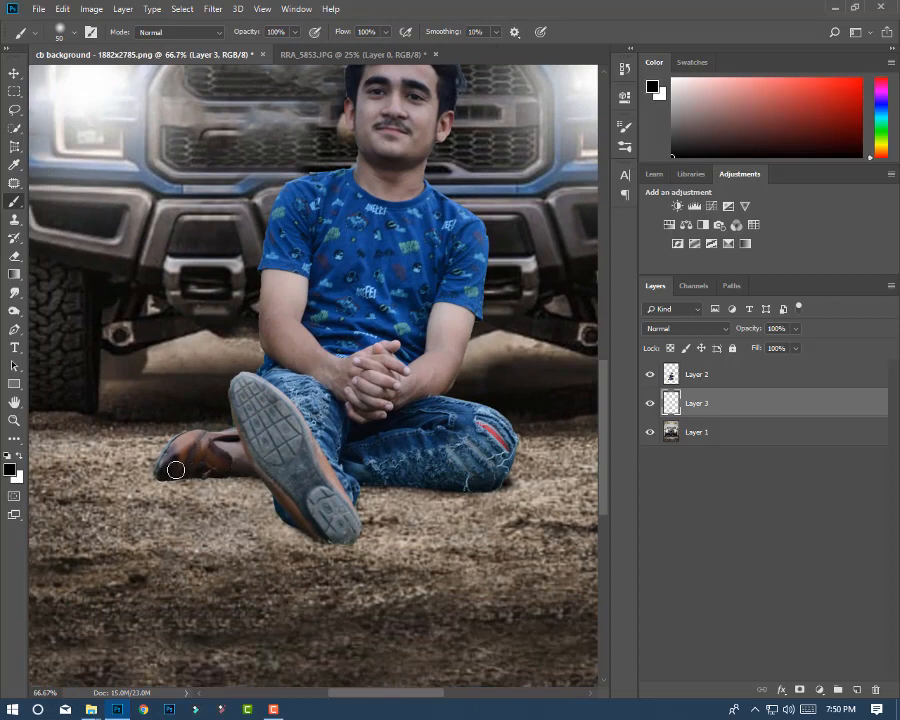
{"action": "scroll", "coordinate": [338, 488], "scroll_direction": "right", "scroll_amount": 2}
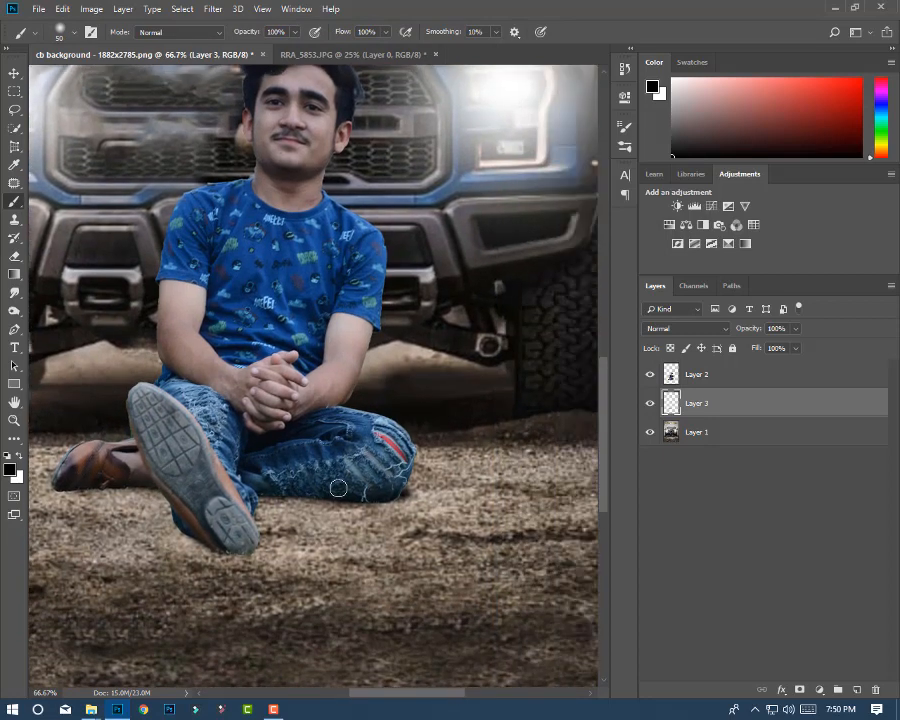
Reduce the shadow layer's opacity to 74% and paint more shadow beneath the front shoe
{"action": "left_click", "coordinate": [796, 329]}
{"action": "left_click_drag", "start_coordinate": [797, 345], "coordinate": [781, 351]}
{"action": "left_click", "coordinate": [205, 518]}
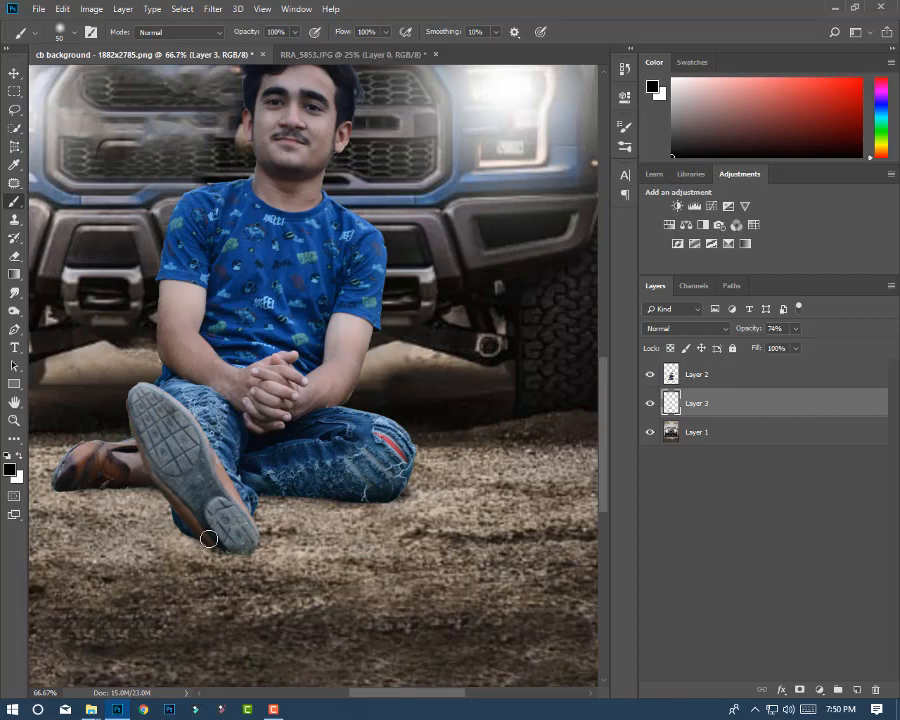
{"action": "mouse_move", "coordinate": [243, 550]}
{"action": "left_mouse_down"}
{"action": "mouse_move", "coordinate": [202, 539]}
{"action": "mouse_move", "coordinate": [190, 520]}
{"action": "left_mouse_up"}
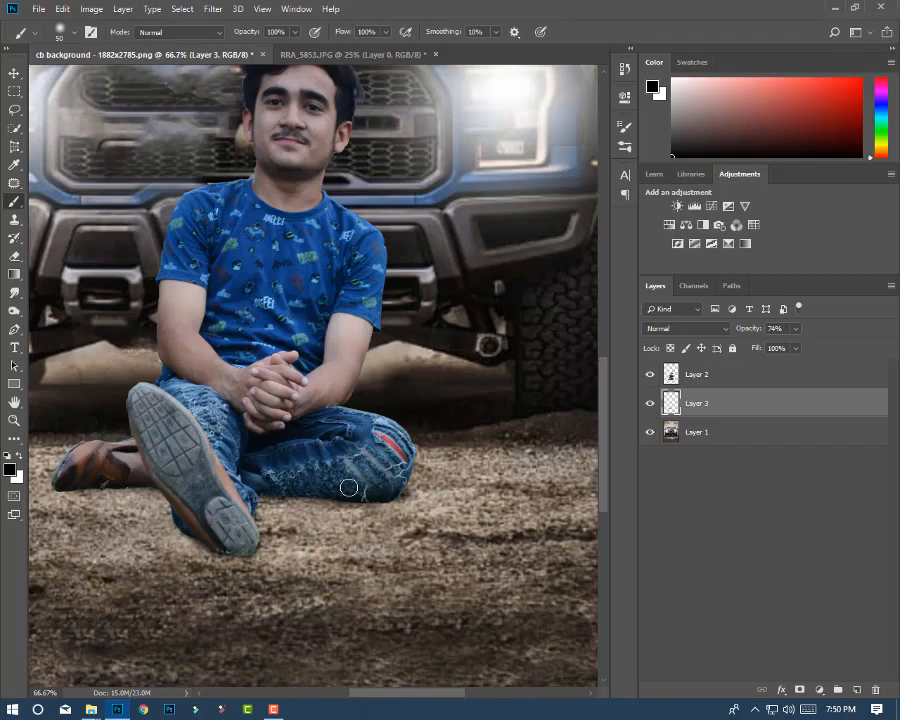
Paint soft black shadow behind the man's shoulders and arms on the shadow layer
{"action": "left_click_drag", "start_coordinate": [336, 377], "coordinate": [369, 467]}
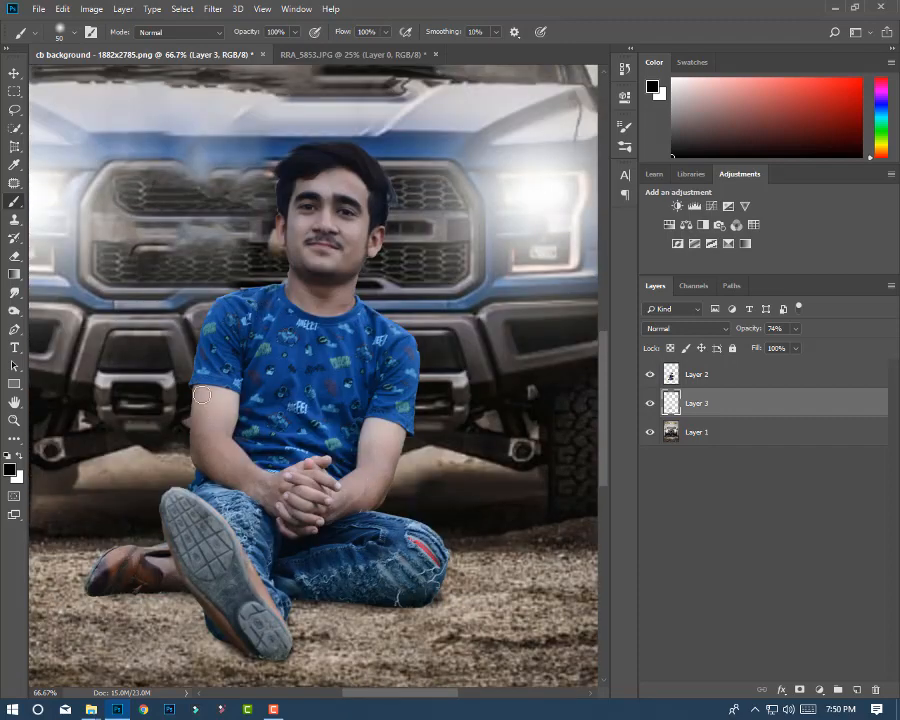
{"action": "left_click_drag", "start_coordinate": [220, 312], "coordinate": [285, 290]}
{"action": "mouse_move", "coordinate": [388, 336]}
{"action": "left_mouse_down"}
{"action": "mouse_move", "coordinate": [415, 364]}
{"action": "mouse_move", "coordinate": [404, 413]}
{"action": "left_mouse_up"}
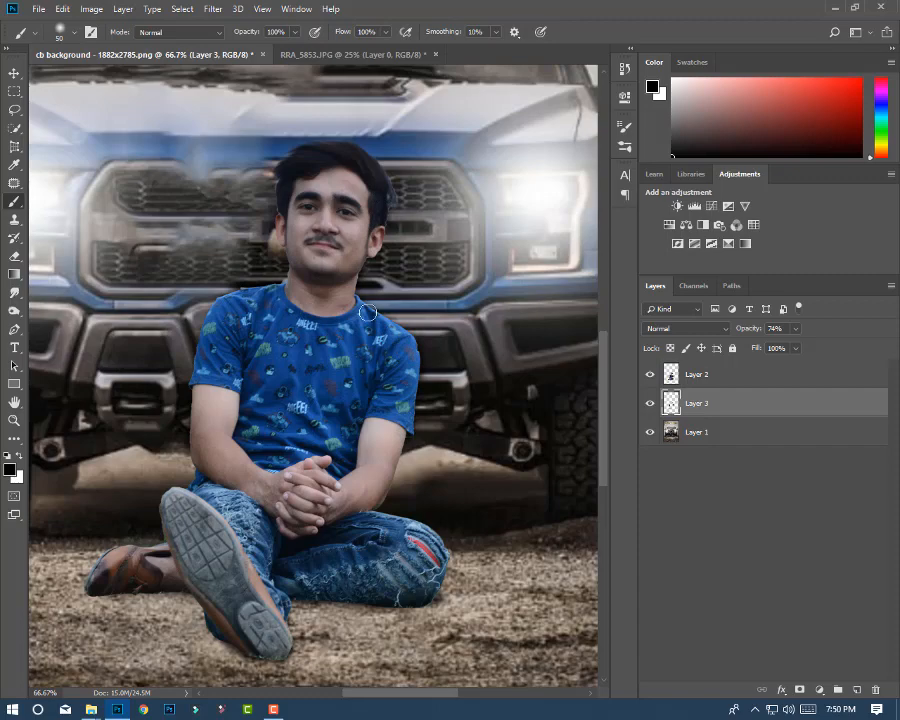
Merge the man's layer down into the shadow layer
{"action": "key", "text": "ctrl+0"}
{"action": "left_click", "coordinate": [733, 376]}
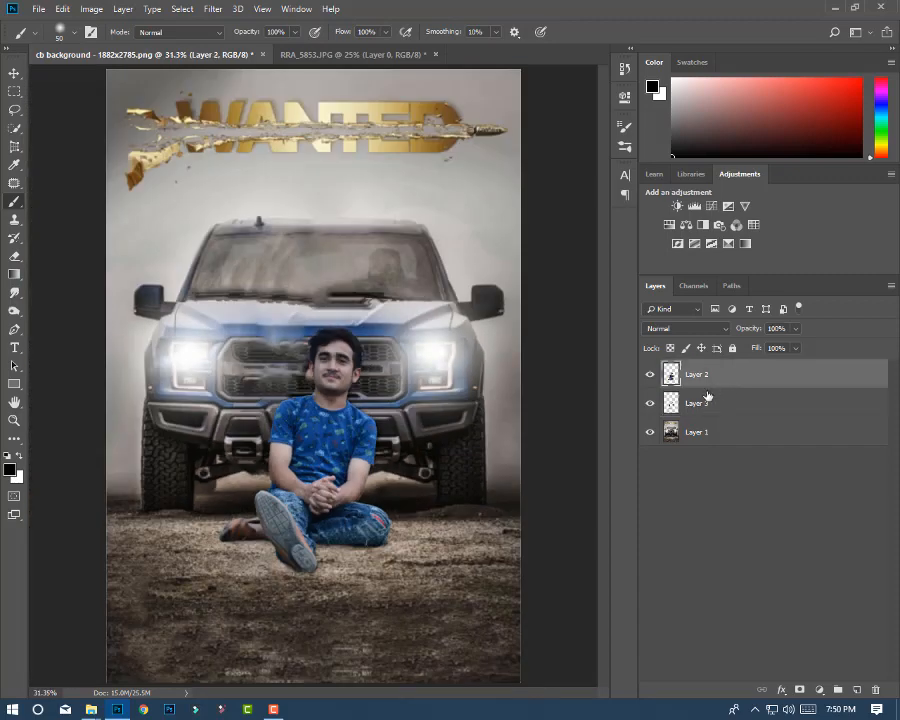
{"action": "key", "text": "ctrl+e"}
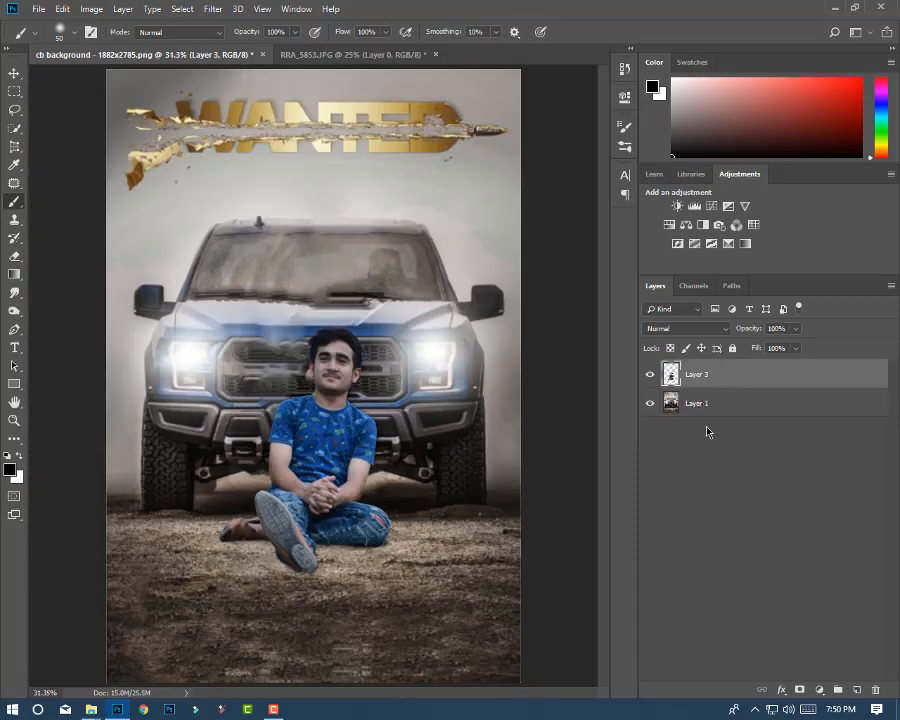
Shift the merged man slightly left to centre him on the truck, and fine-tune his position by nudging him upward and a little right
{"action": "left_click", "coordinate": [14, 73]}
{"action": "left_click_drag", "start_coordinate": [334, 488], "coordinate": [320, 495]}
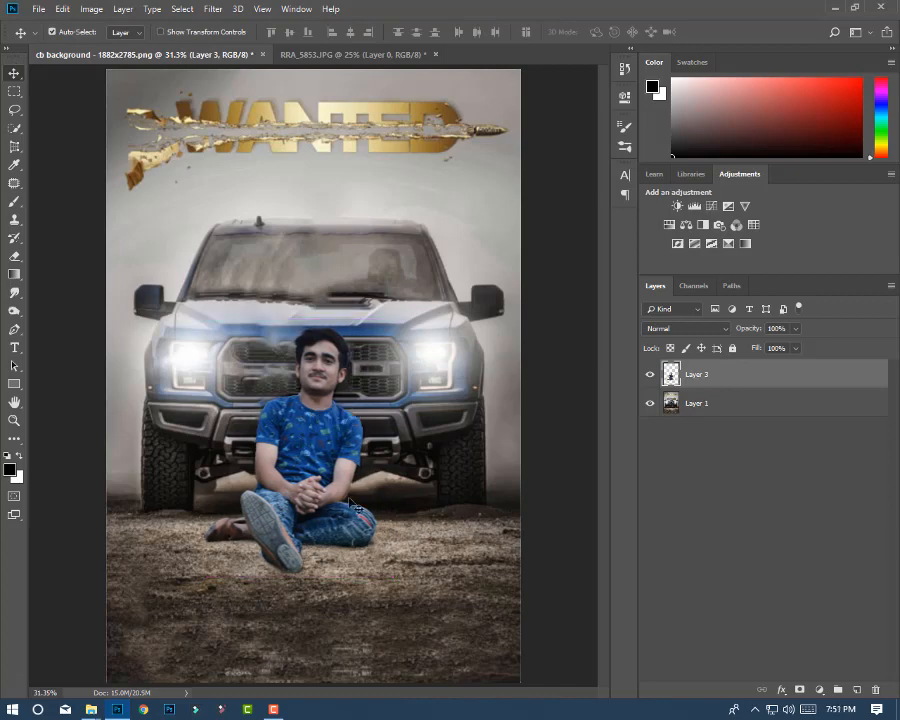
{"action": "key", "text": "Up"}
{"action": "key", "text": "Up"}
{"action": "key", "text": "Up"}
{"action": "key", "text": "Up"}
{"action": "key", "text": "Up"}
{"action": "key", "text": "Up"}
{"action": "key", "text": "Up"}
{"action": "key", "text": "Up"}
{"action": "key", "text": "Up"}
{"action": "key", "text": "Up"}
{"action": "key", "text": "Up"}
{"action": "key", "text": "Up"}
{"action": "key", "text": "Up"}
{"action": "key", "text": "Up"}
{"action": "key", "text": "Up"}
{"action": "key", "text": "Up"}
{"action": "key", "text": "Up"}
{"action": "key", "text": "Up"}
{"action": "key", "text": "Up"}
{"action": "key", "text": "Up"}
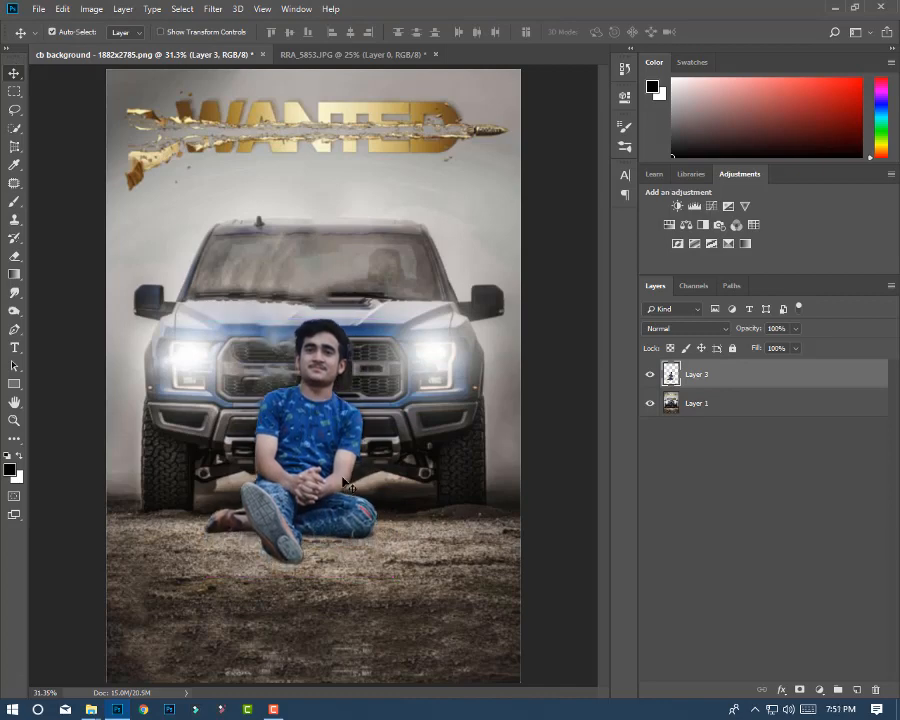
{"action": "key", "text": "Right"}
{"action": "key", "text": "Right"}
{"action": "key", "text": "Right"}
{"action": "key", "text": "Right"}
{"action": "key", "text": "Right"}
{"action": "key", "text": "Right"}
{"action": "key", "text": "Right"}
{"action": "key", "text": "Right"}
{"action": "key", "text": "Right"}
{"action": "key", "text": "Right"}
{"action": "key", "text": "Up"}
{"action": "key", "text": "Up"}
{"action": "key", "text": "Up"}
{"action": "key", "text": "Left"}
{"action": "key", "text": "Left"}
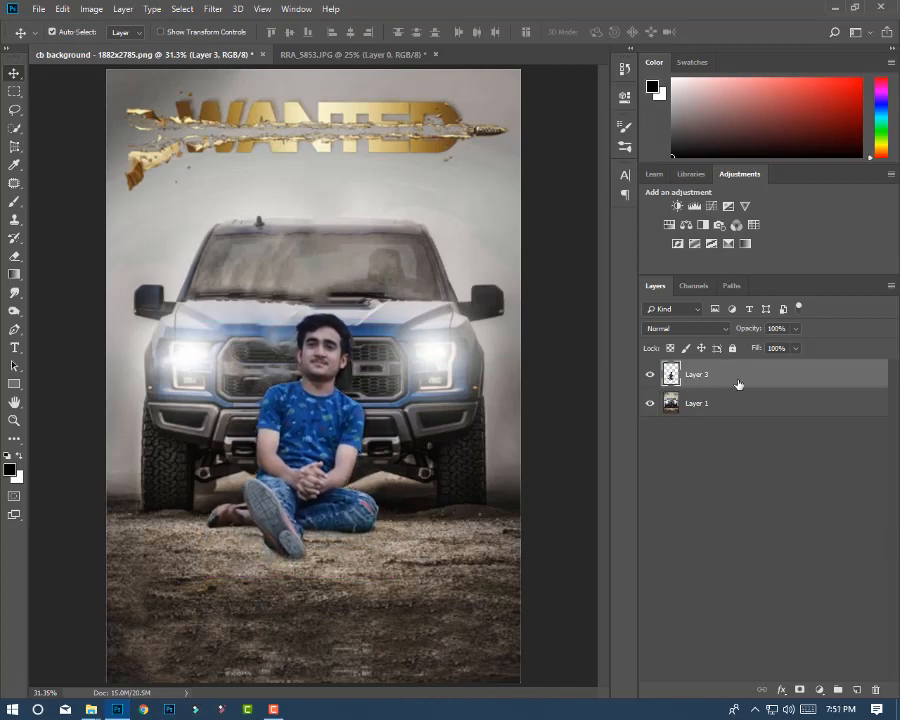
Apply Levels to the man's layer with input levels of 25, 1.21 and 210
{"action": "left_click", "coordinate": [91, 9]}
{"action": "mouse_move", "coordinate": [180, 24]}
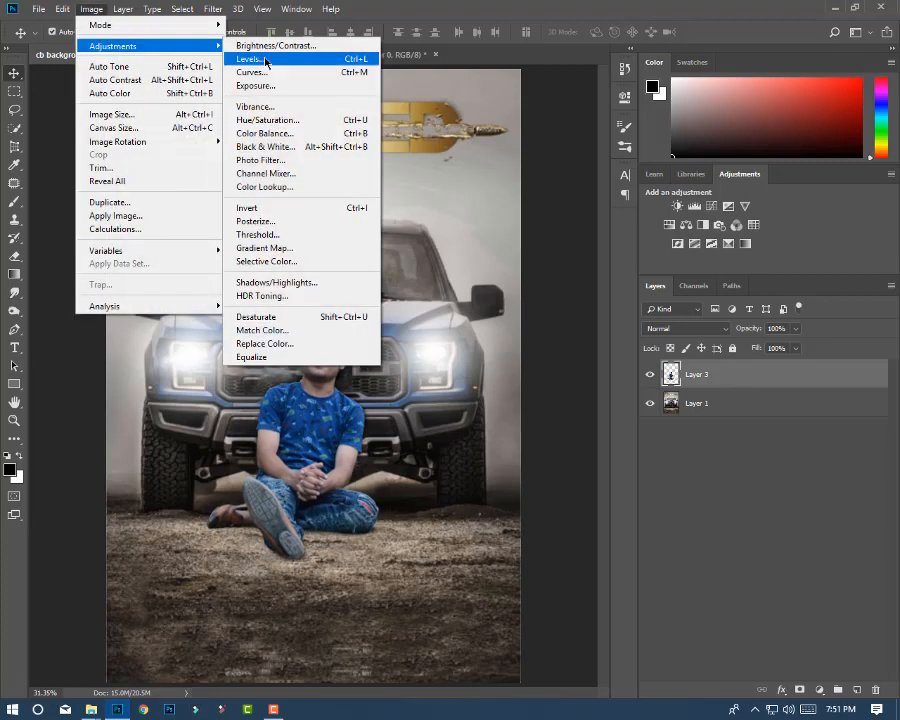
{"action": "left_click", "coordinate": [285, 57]}
{"action": "left_click_drag", "start_coordinate": [548, 265], "coordinate": [566, 265]}
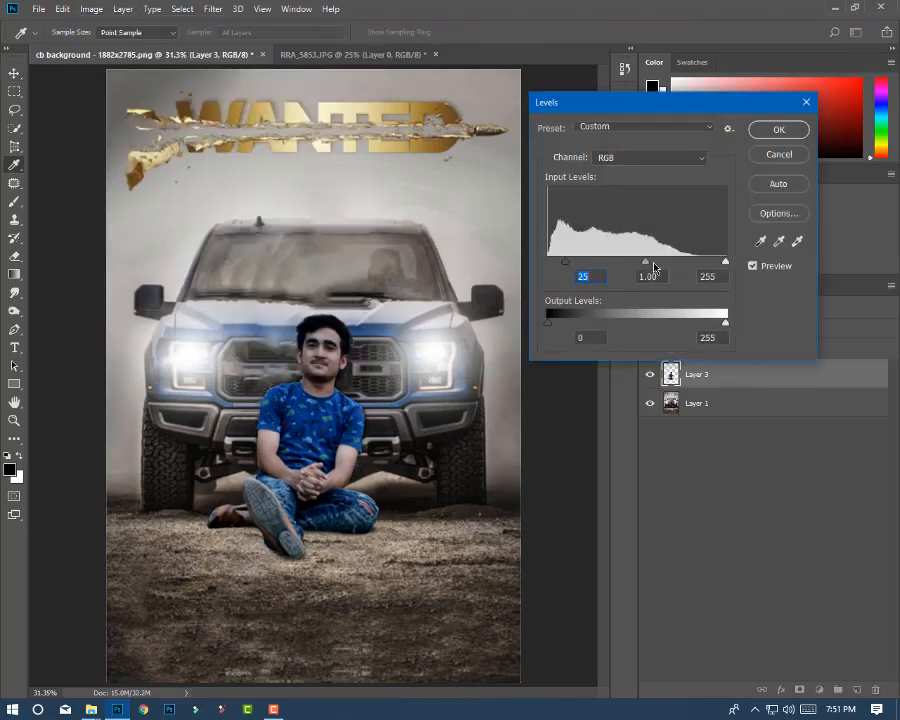
{"action": "left_click_drag", "start_coordinate": [646, 263], "coordinate": [621, 262]}
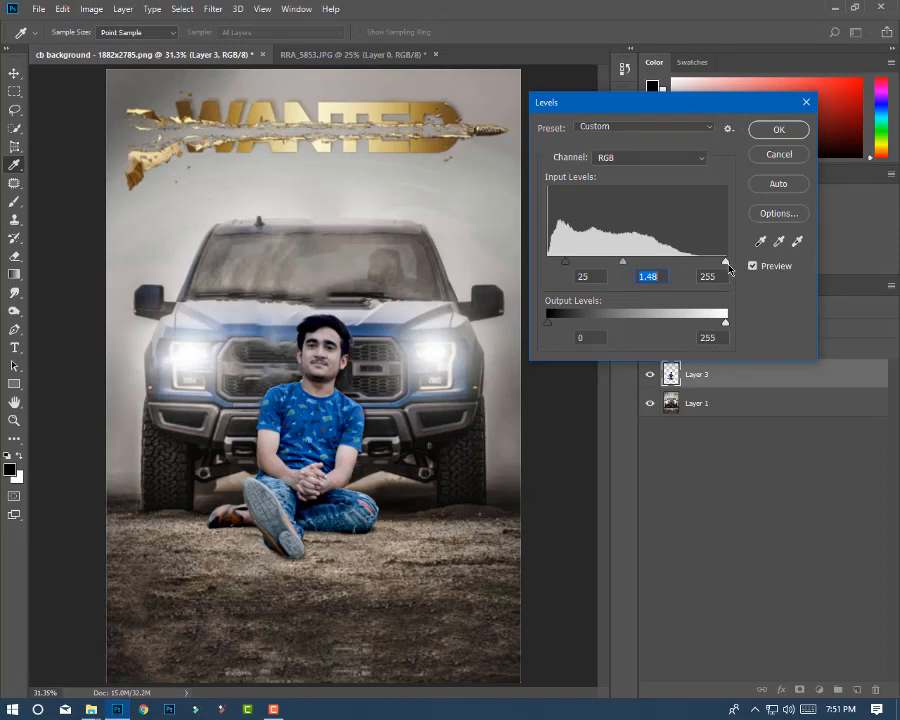
{"action": "left_click_drag", "start_coordinate": [727, 264], "coordinate": [694, 263]}
{"action": "left_click_drag", "start_coordinate": [610, 263], "coordinate": [621, 269]}
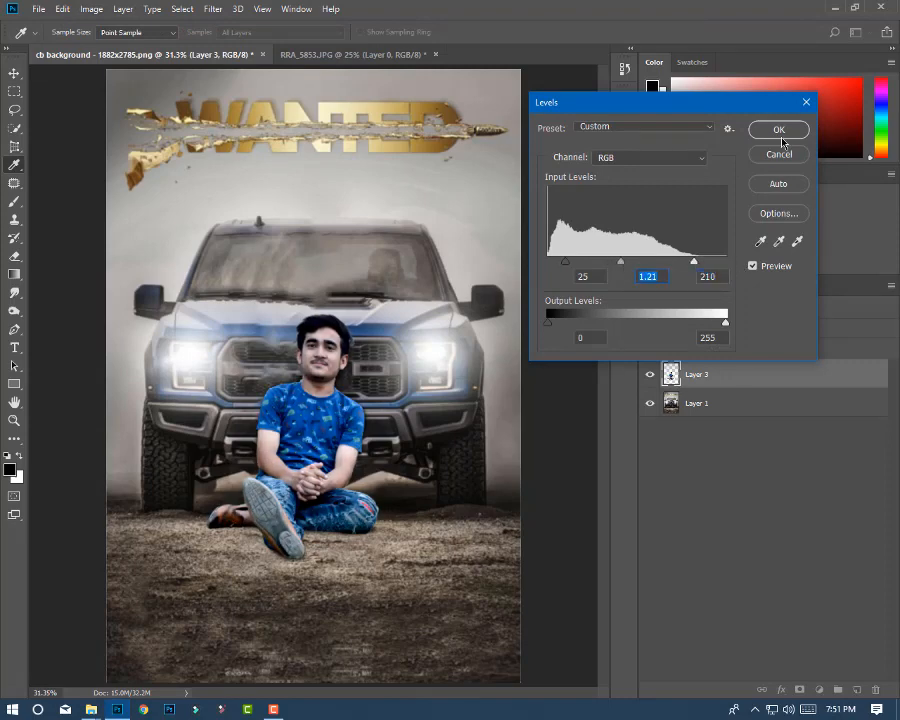
{"action": "left_click", "coordinate": [781, 133]}
{"action": "key", "text": "v"}
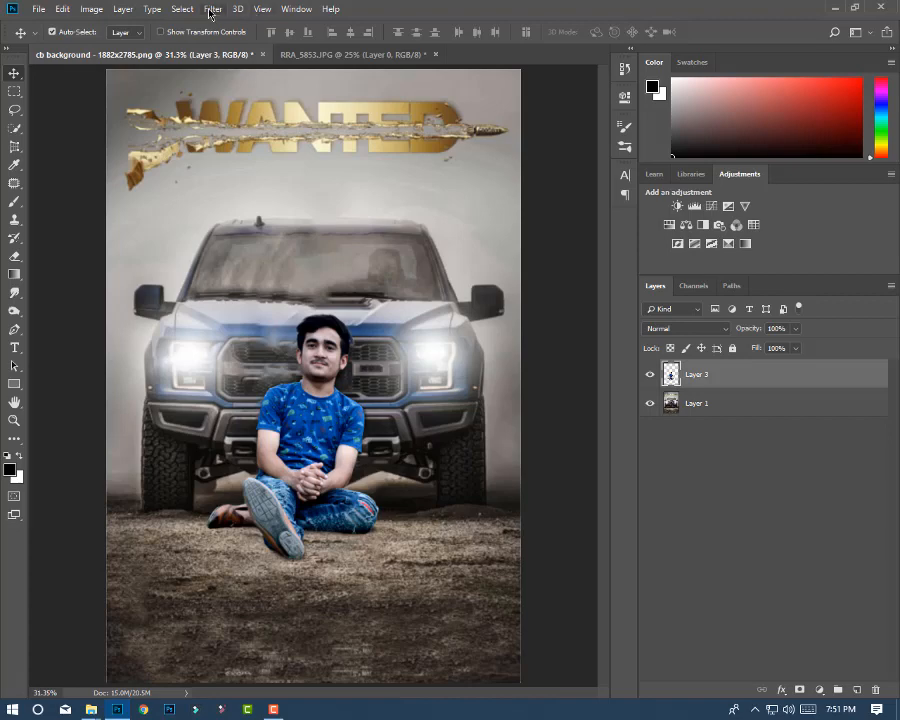
{"action": "left_click", "coordinate": [210, 9]}
{"action": "left_click", "coordinate": [205, 9]}
{"action": "left_click", "coordinate": [91, 9]}
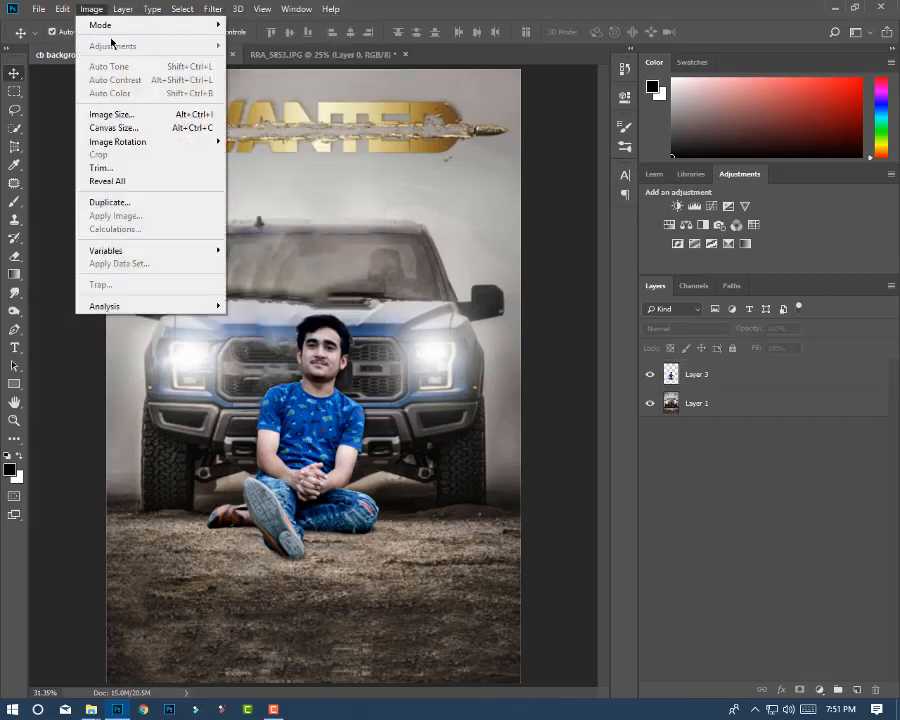
Apply Shadows/Highlights to the man's layer with Shadows at 61% and Highlights at about 33%
{"action": "left_click", "coordinate": [688, 375]}
{"action": "left_click", "coordinate": [93, 9]}
{"action": "mouse_move", "coordinate": [97, 46]}
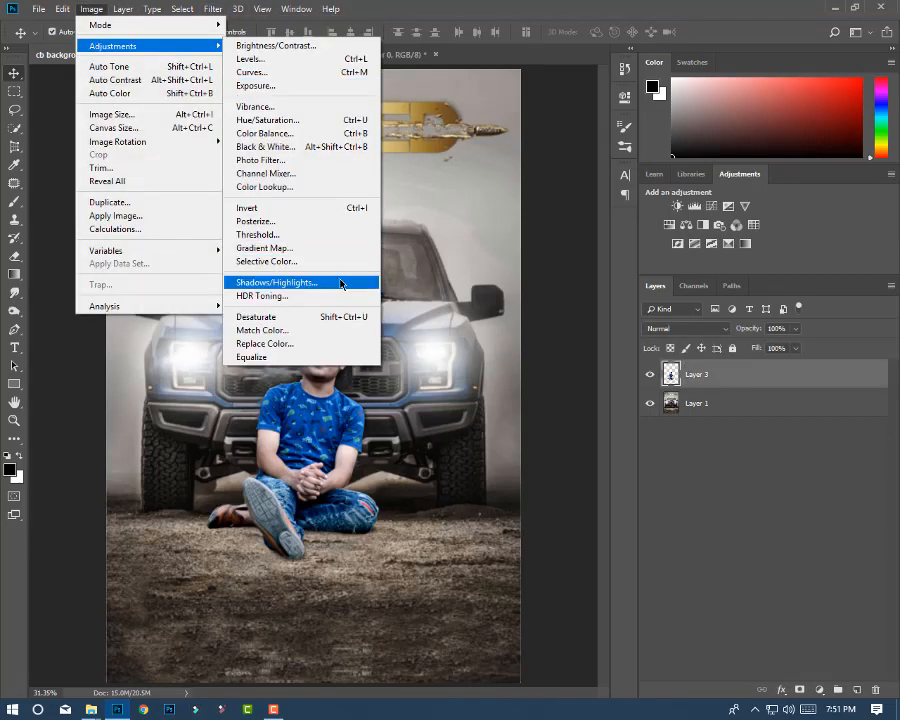
{"action": "left_click", "coordinate": [341, 284]}
{"action": "left_click_drag", "start_coordinate": [578, 62], "coordinate": [618, 62]}
{"action": "left_click_drag", "start_coordinate": [561, 104], "coordinate": [586, 109]}
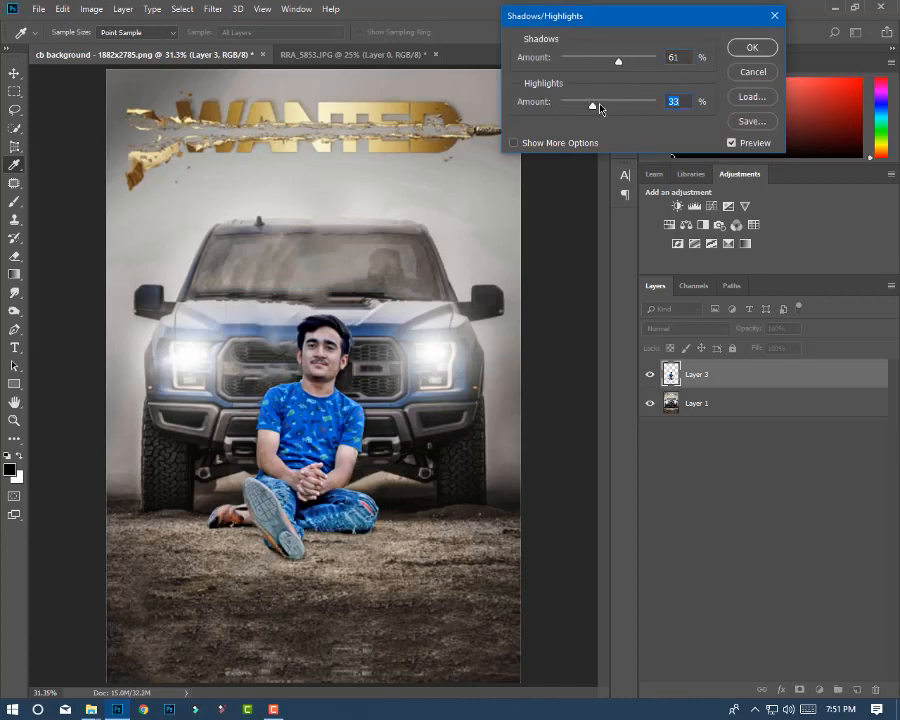
{"action": "left_click", "coordinate": [752, 48]}
Merge the man's layer and the truck background into a single layer
{"action": "left_click", "coordinate": [712, 409], "text": "shift"}
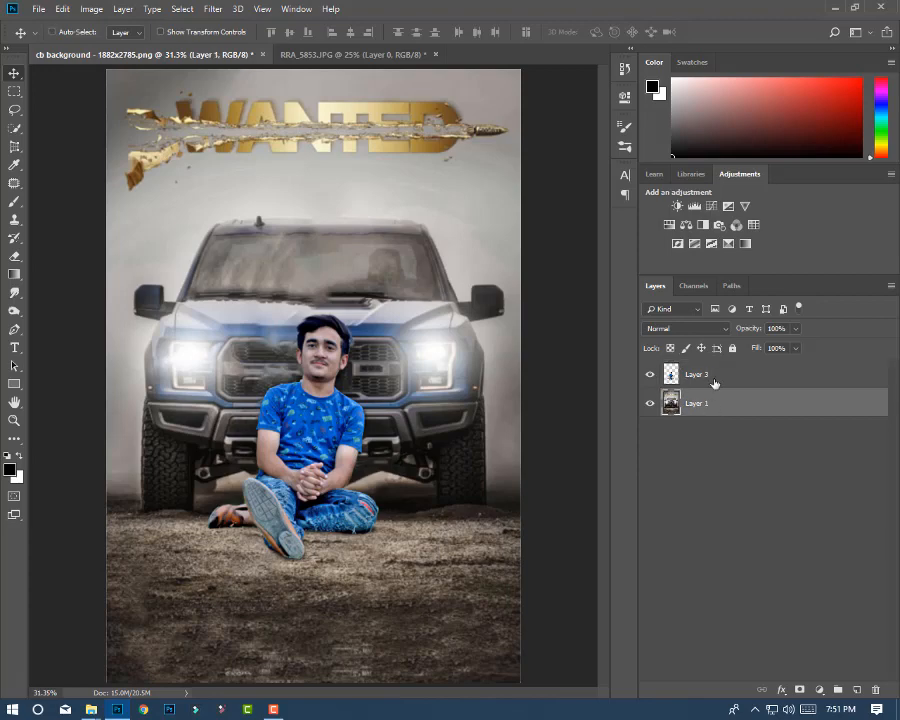
{"action": "key", "text": "ctrl+e"}
{"action": "left_click", "coordinate": [230, 10]}
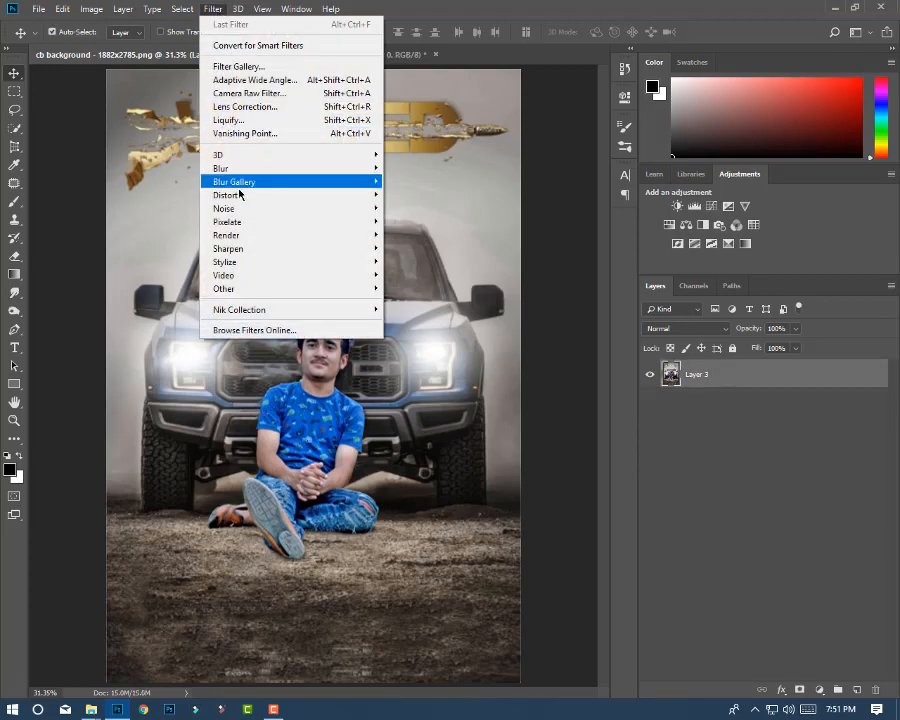
{"action": "key", "text": "Escape"}
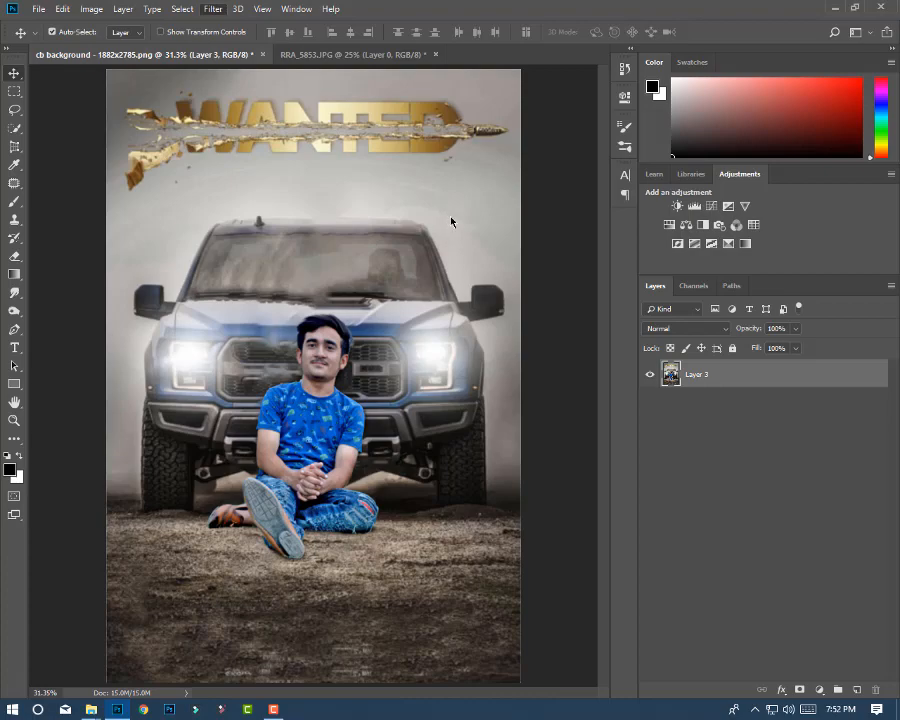
In the Camera Raw filter, set Exposure +0.40, Contrast -17, Highlights -39, Shadows +33, Whites -77 and Blacks -56 for the merged image
{"action": "key", "text": "ctrl+shift+a"}
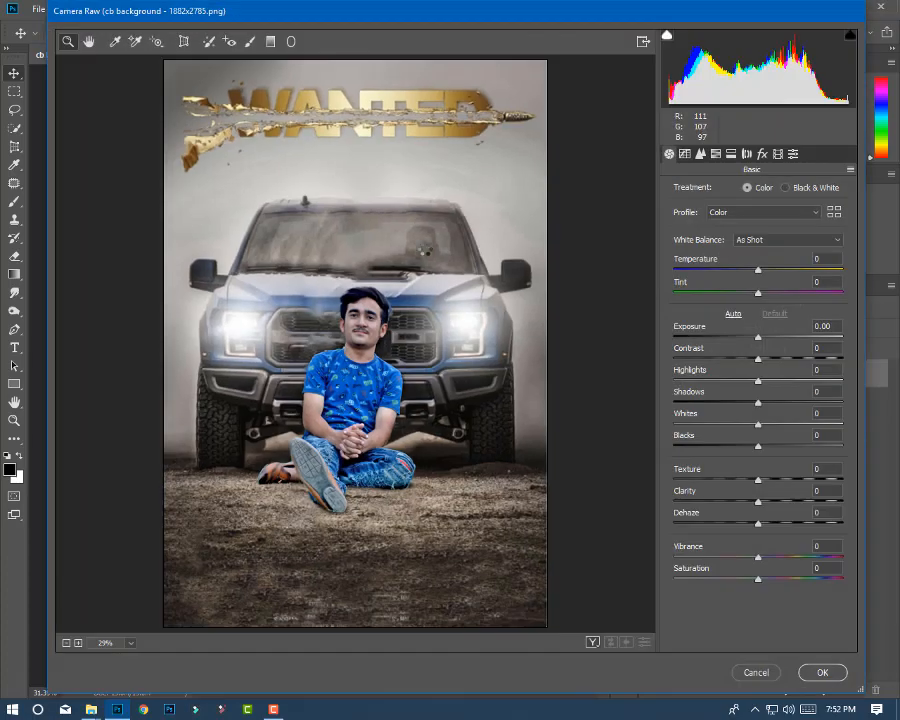
{"action": "left_click_drag", "start_coordinate": [760, 338], "coordinate": [696, 380]}
{"action": "left_click", "coordinate": [761, 339]}
{"action": "key", "text": "Up"}
{"action": "key", "text": "Up"}
{"action": "key", "text": "Up"}
{"action": "key", "text": "Up"}
{"action": "key", "text": "Up"}
{"action": "key", "text": "Up"}
{"action": "key", "text": "Up"}
{"action": "key", "text": "Up"}
{"action": "key", "text": "Up"}
{"action": "key", "text": "Up"}
{"action": "key", "text": "Up"}
{"action": "key", "text": "Up"}
{"action": "key", "text": "Up"}
{"action": "key", "text": "Up"}
{"action": "key", "text": "Up"}
{"action": "key", "text": "Up"}
{"action": "key", "text": "Up"}
{"action": "key", "text": "Up"}
{"action": "left_click_drag", "start_coordinate": [781, 403], "coordinate": [821, 403]}
{"action": "left_click_drag", "start_coordinate": [693, 380], "coordinate": [725, 380]}
{"action": "left_click_drag", "start_coordinate": [758, 424], "coordinate": [693, 424]}
{"action": "left_click_drag", "start_coordinate": [750, 438], "coordinate": [710, 437]}
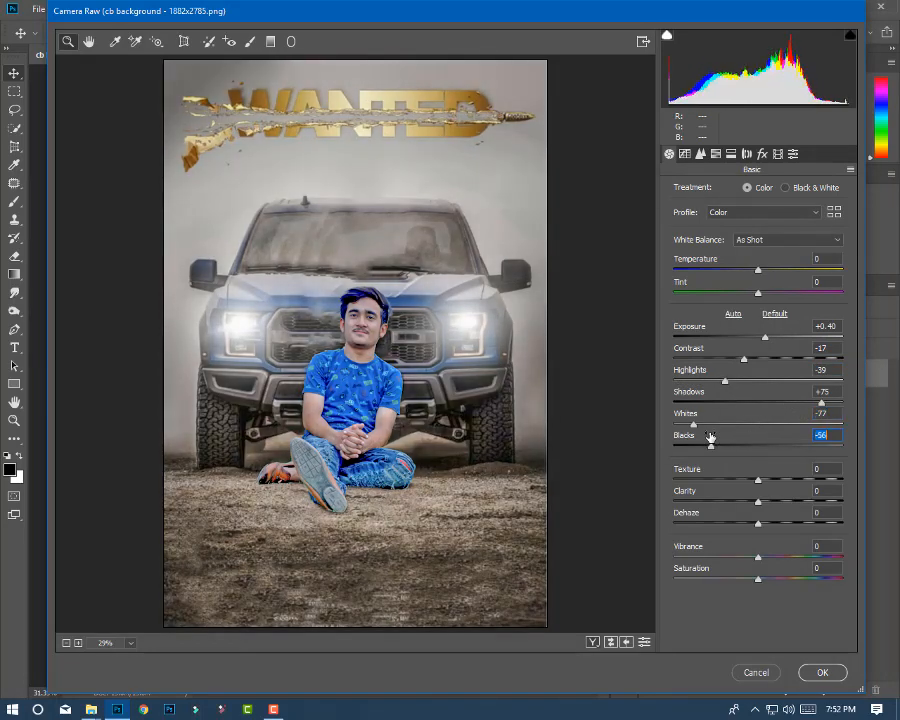
{"action": "left_click_drag", "start_coordinate": [820, 401], "coordinate": [786, 408]}
Set Texture to +8, Clarity to +23, Dehaze to +17 and Vibrance to +60, and lower overall Saturation to about -28
{"action": "mouse_move", "coordinate": [758, 479]}
{"action": "left_mouse_down"}
{"action": "mouse_move", "coordinate": [786, 494]}
{"action": "mouse_move", "coordinate": [730, 496]}
{"action": "mouse_move", "coordinate": [744, 485]}
{"action": "mouse_move", "coordinate": [784, 494]}
{"action": "mouse_move", "coordinate": [765, 479]}
{"action": "left_mouse_up"}
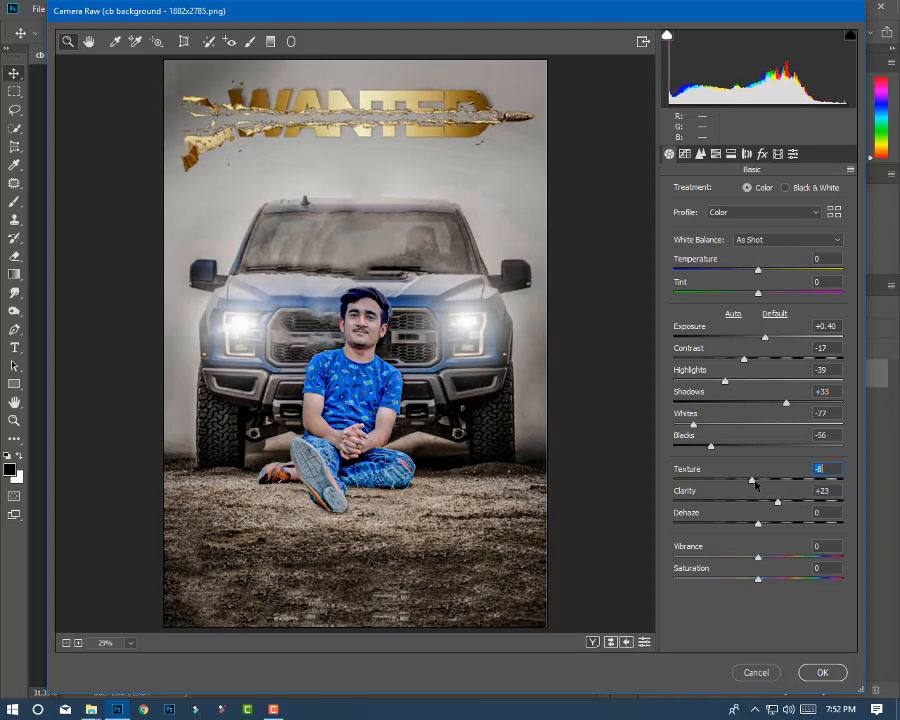
{"action": "left_click_drag", "start_coordinate": [758, 523], "coordinate": [813, 565]}
{"action": "left_click_drag", "start_coordinate": [760, 579], "coordinate": [738, 585]}
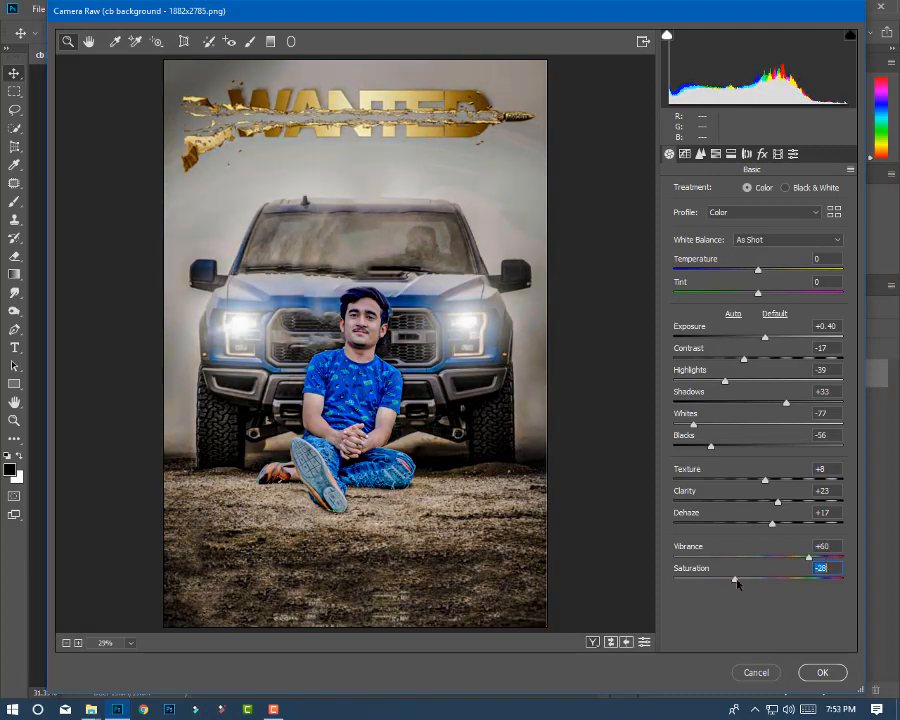
In the HSL adjustments, set the saturation of Aquas to -96 and Blues to -45, and adjust the saturation of the warmer colours
{"action": "left_click", "coordinate": [716, 154]}
{"action": "left_click", "coordinate": [726, 191]}
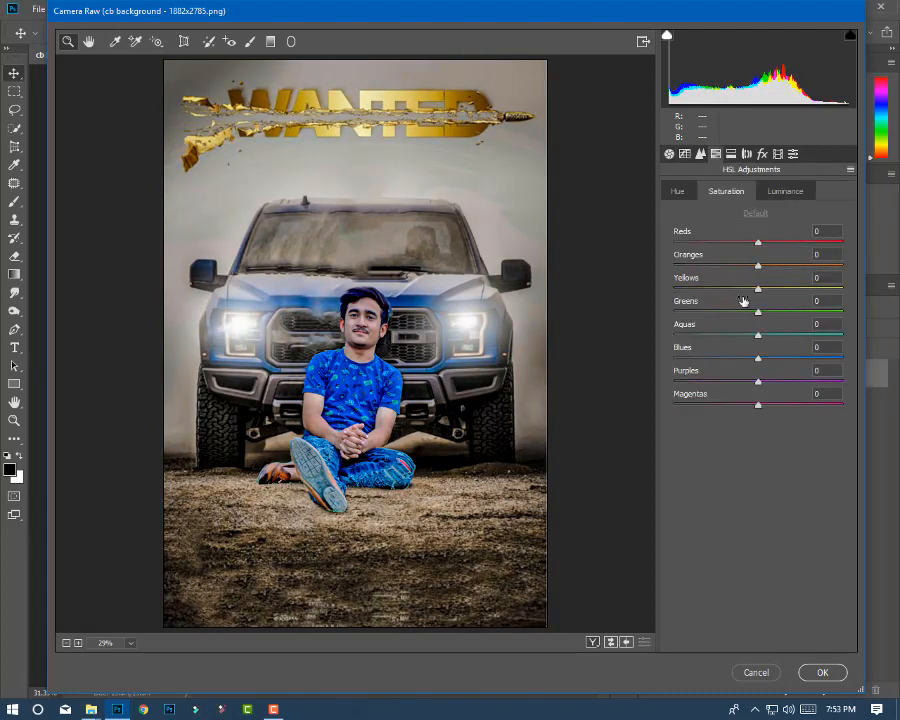
{"action": "left_click_drag", "start_coordinate": [758, 335], "coordinate": [612, 338]}
{"action": "left_click_drag", "start_coordinate": [758, 358], "coordinate": [647, 357]}
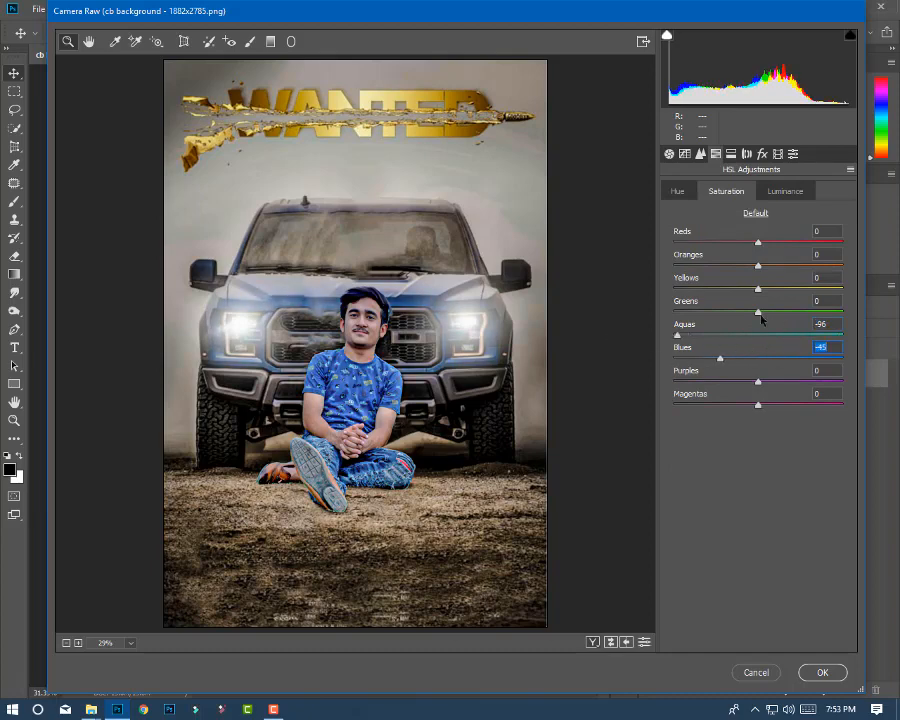
{"action": "left_click_drag", "start_coordinate": [760, 314], "coordinate": [745, 268]}
Shift the HSL hues to +34 for Aquas, -26 for Blues and +23 for Purples
{"action": "left_click", "coordinate": [679, 191]}
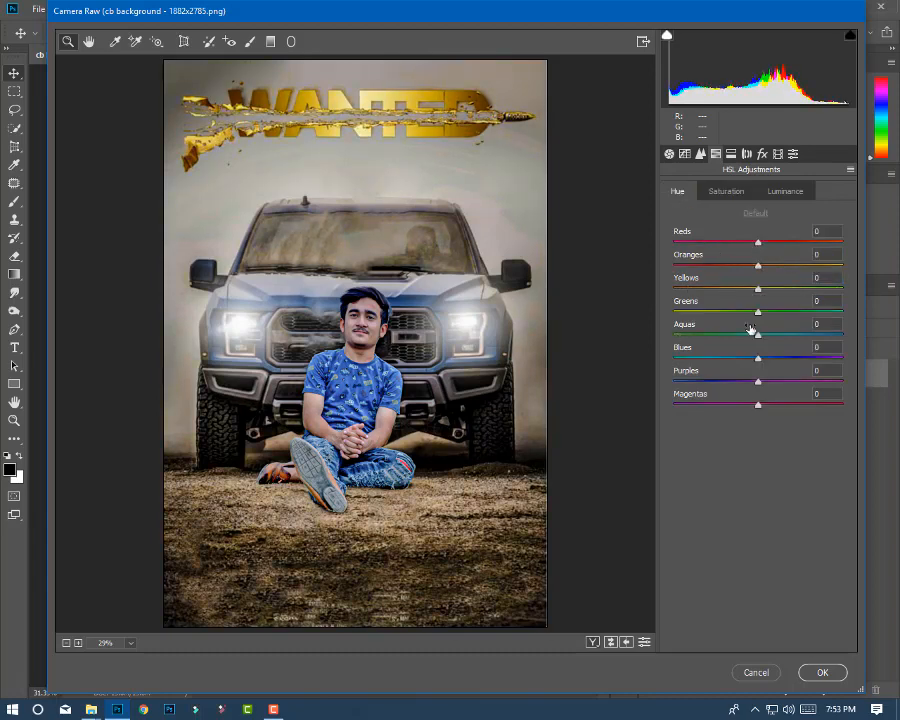
{"action": "left_click_drag", "start_coordinate": [758, 335], "coordinate": [680, 381]}
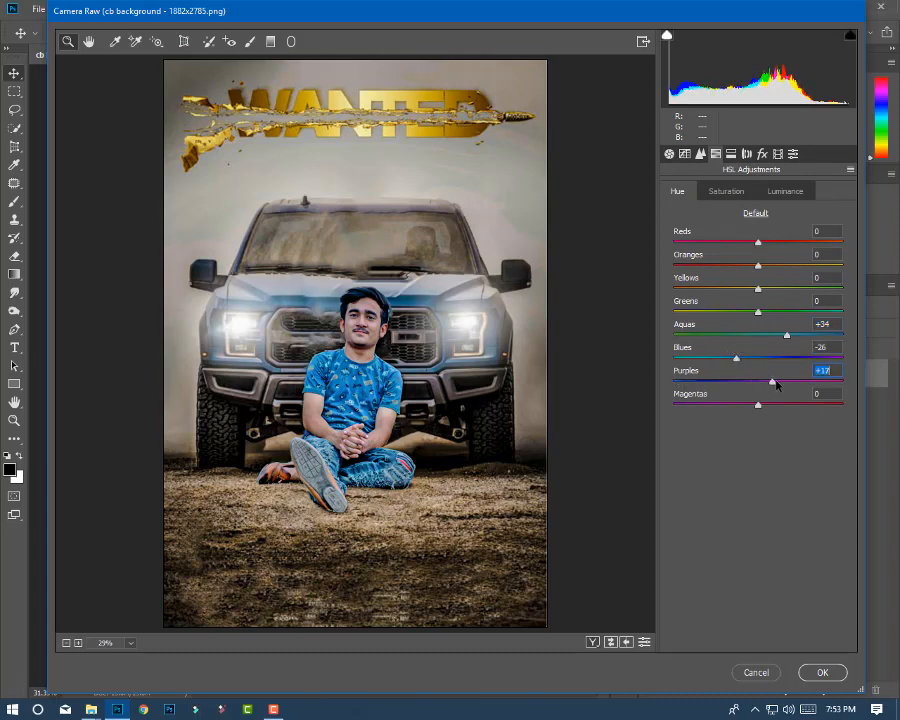
{"action": "left_click", "coordinate": [737, 195]}
{"action": "left_click", "coordinate": [685, 194]}
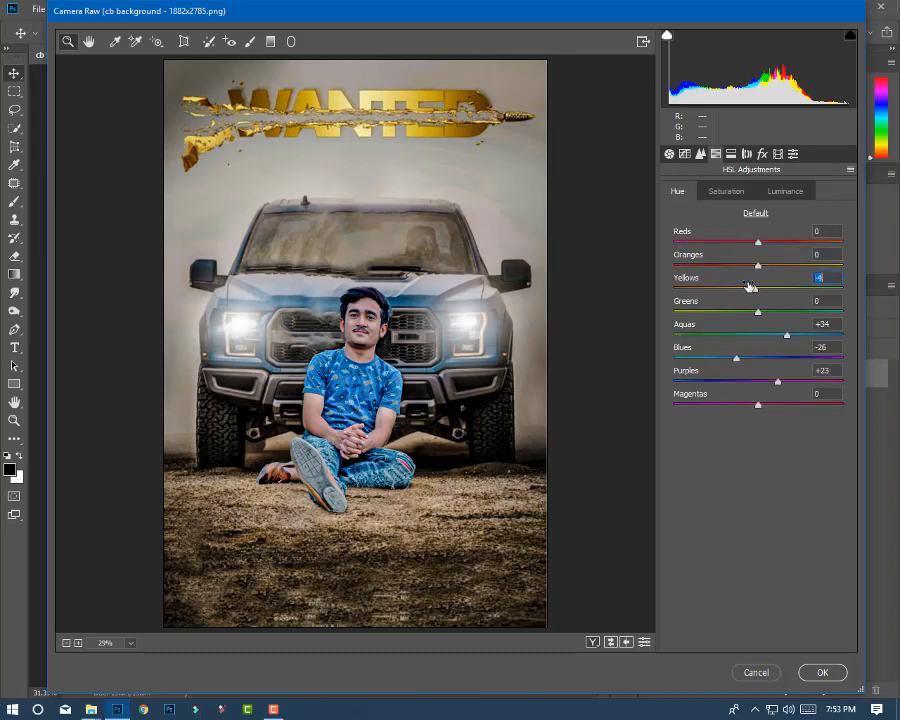
Shift the Yellows hue slightly toward orange, and raise HSL luminance to +25 for Oranges and +14 for Yellows
{"action": "left_click_drag", "start_coordinate": [750, 287], "coordinate": [788, 265]}
{"action": "left_click", "coordinate": [785, 191]}
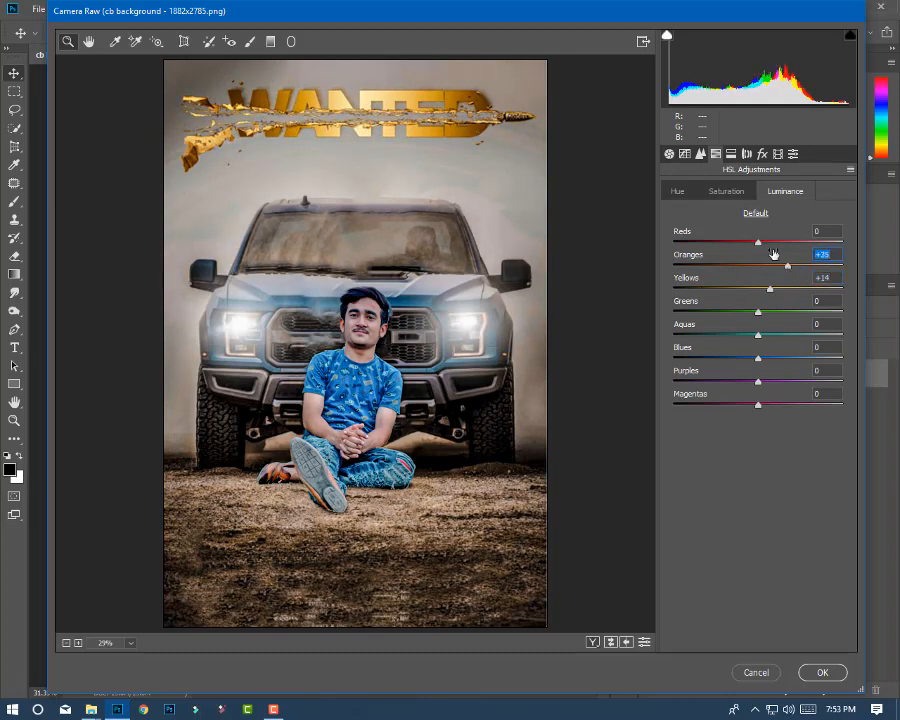
{"action": "left_click", "coordinate": [773, 242]}
Add a dark post-crop vignette with Amount -22, Midpoint 33 and Roundness +16
{"action": "left_click", "coordinate": [761, 153]}
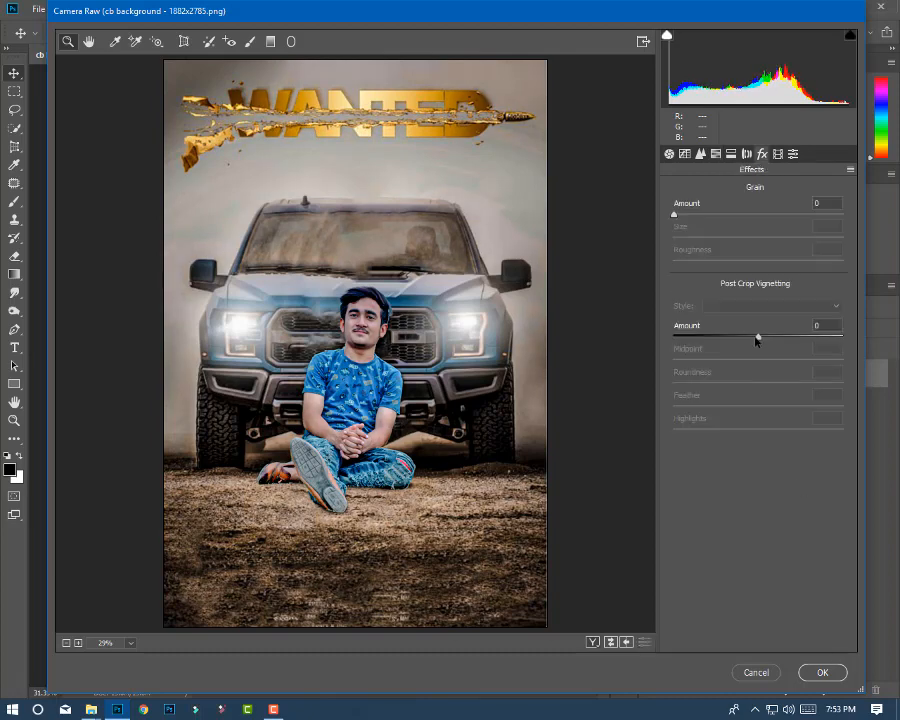
{"action": "left_click_drag", "start_coordinate": [752, 336], "coordinate": [806, 383]}
{"action": "left_click", "coordinate": [738, 360]}
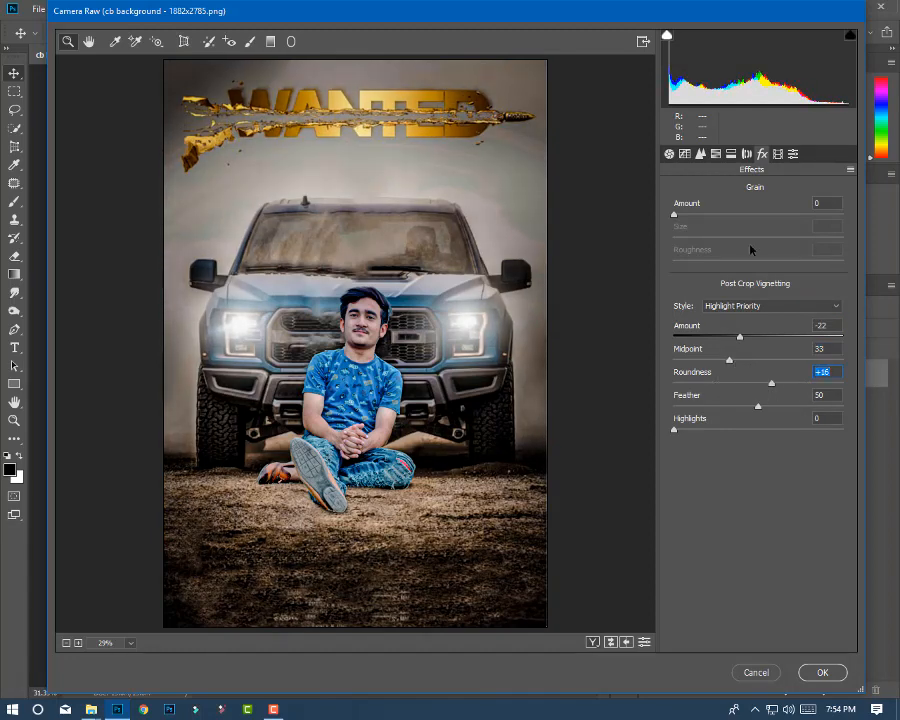
Calibrate the Blue Primary to Hue -38 and Saturation +60, and the Green Primary to Hue +3 and Saturation +57
{"action": "left_click", "coordinate": [778, 153]}
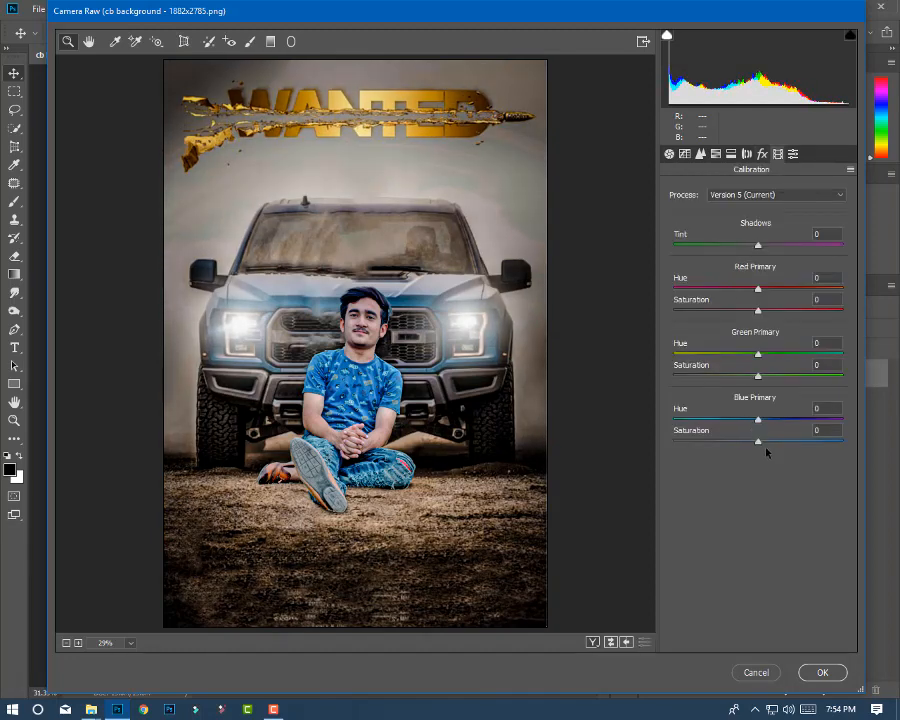
{"action": "left_click_drag", "start_coordinate": [758, 441], "coordinate": [809, 441]}
{"action": "left_click_drag", "start_coordinate": [758, 419], "coordinate": [782, 424]}
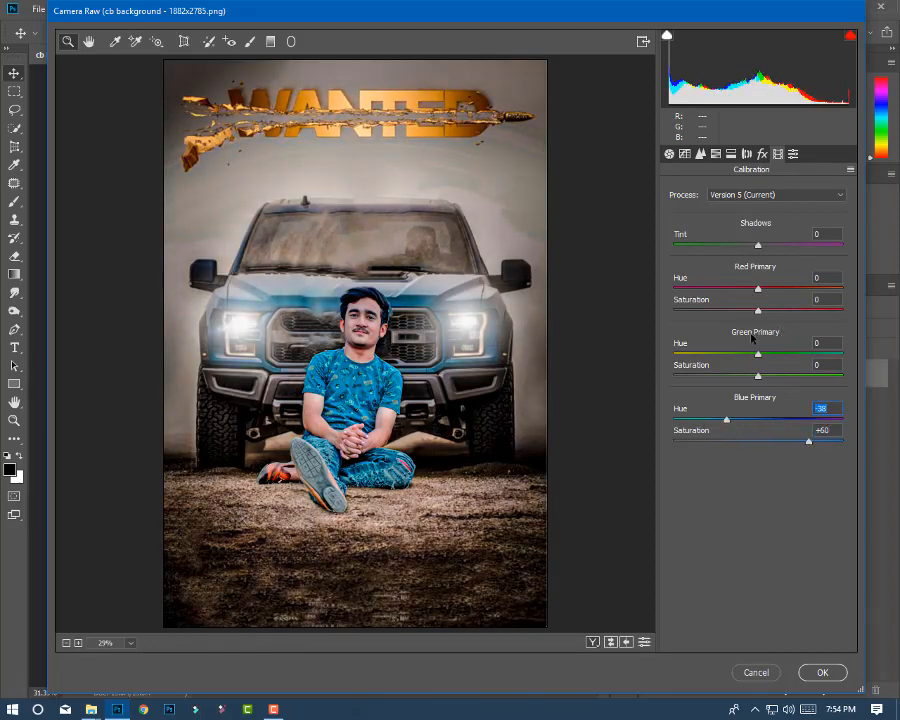
{"action": "left_click_drag", "start_coordinate": [757, 376], "coordinate": [794, 361]}
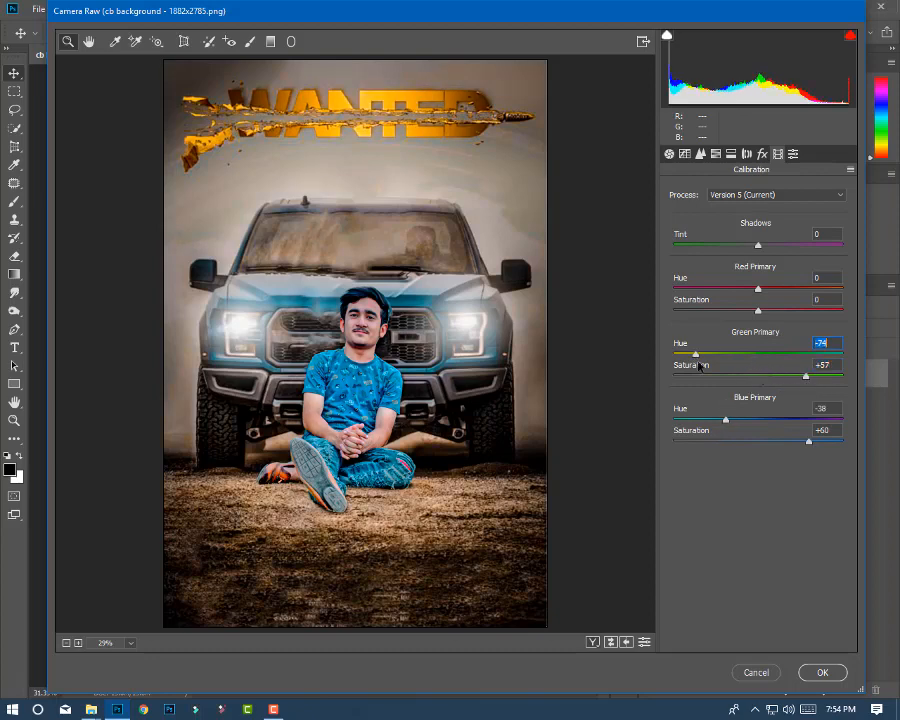
{"action": "left_click_drag", "start_coordinate": [695, 356], "coordinate": [760, 358]}
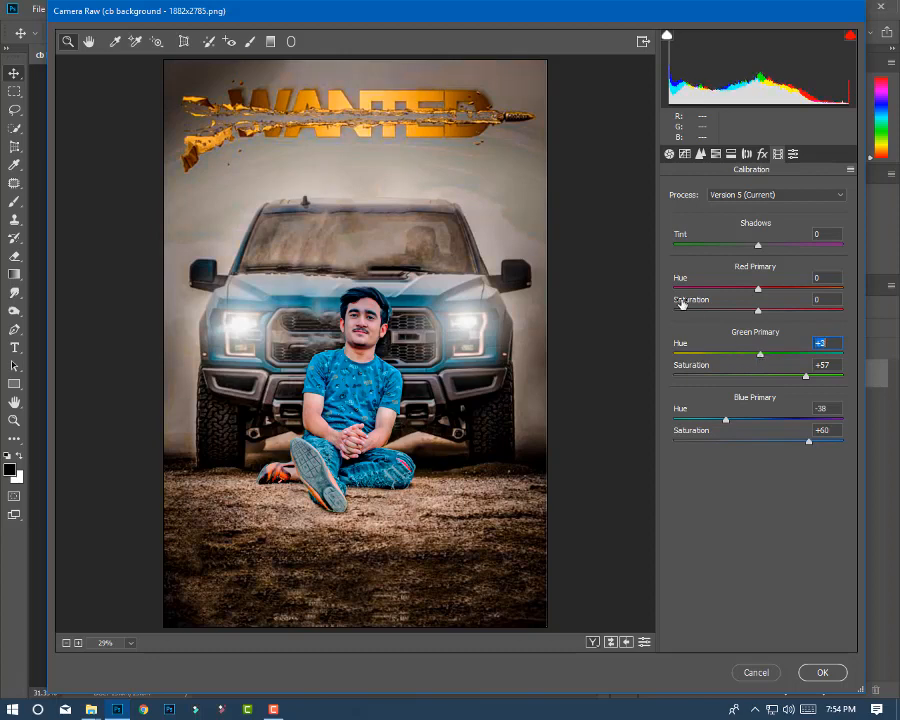
Calibrate the Red Primary to Hue -4 and Saturation -18, and apply the Camera Raw filter
{"action": "left_click", "coordinate": [735, 309]}
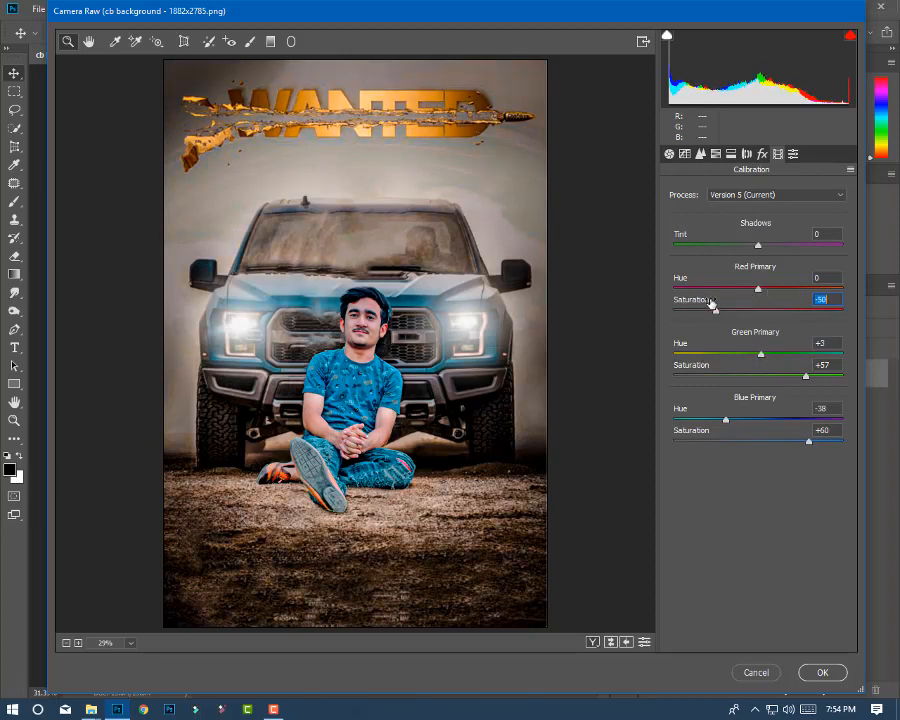
{"action": "mouse_move", "coordinate": [757, 289]}
{"action": "left_mouse_down"}
{"action": "mouse_move", "coordinate": [670, 288]}
{"action": "mouse_move", "coordinate": [764, 288]}
{"action": "left_mouse_up"}
{"action": "left_click_drag", "start_coordinate": [706, 310], "coordinate": [767, 311]}
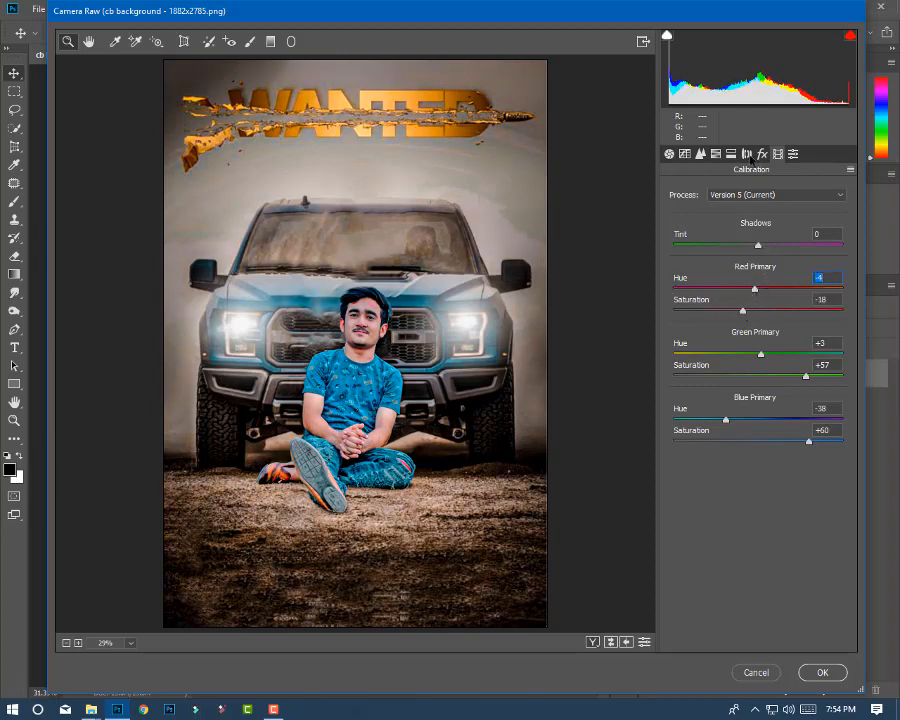
{"action": "left_click", "coordinate": [822, 673]}
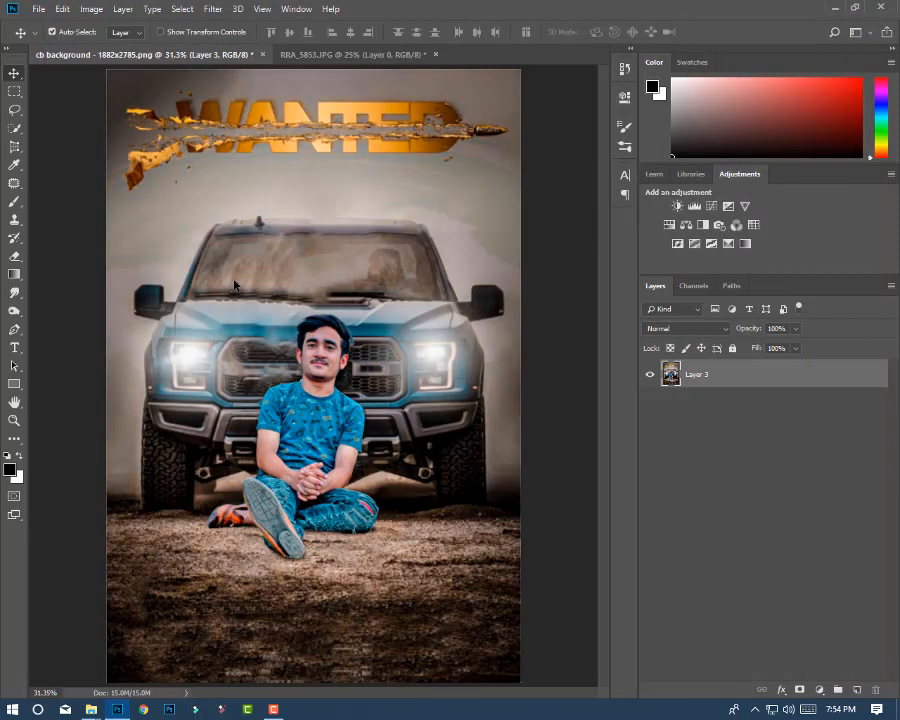
Add a Selective Color adjustment layer with Reds at Cyan -22, Magenta -13 and Yellow about -39, and increase their Black
{"action": "key", "text": "ctrl+minus"}
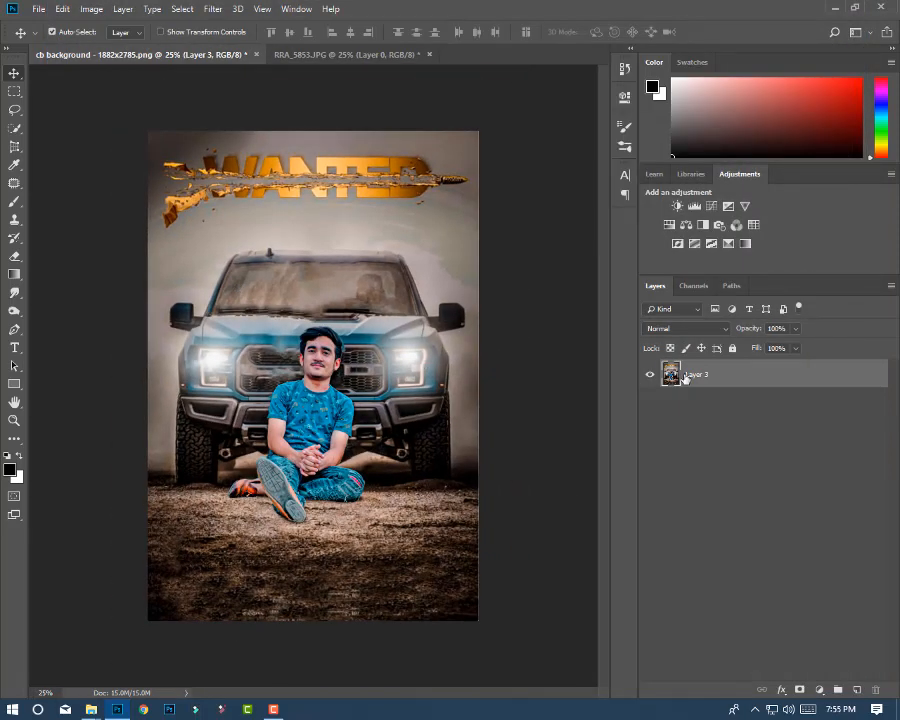
{"action": "left_click", "coordinate": [745, 243]}
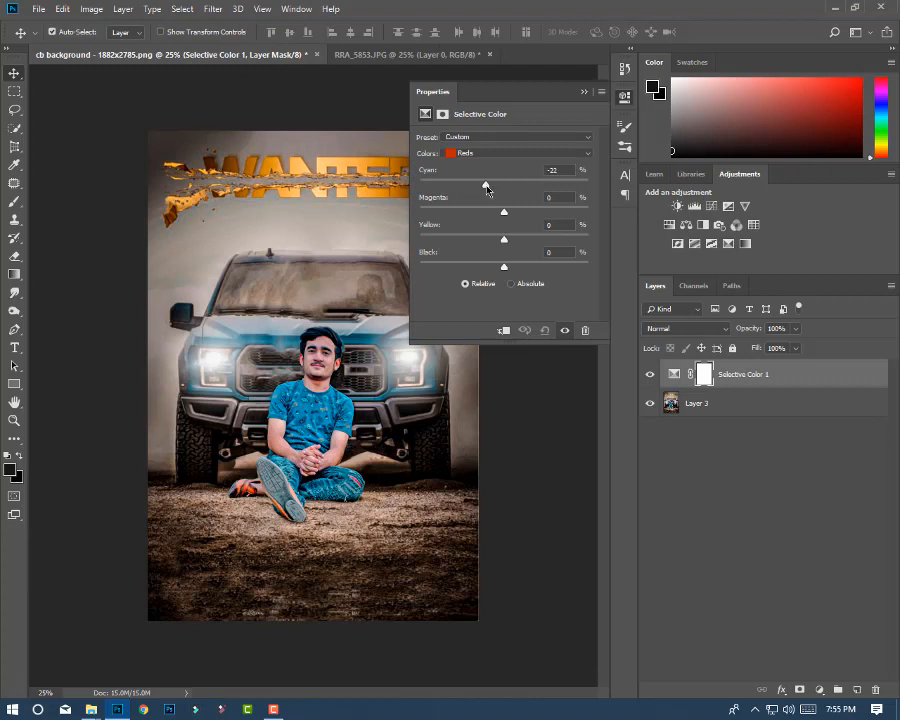
{"action": "left_click_drag", "start_coordinate": [503, 212], "coordinate": [476, 212]}
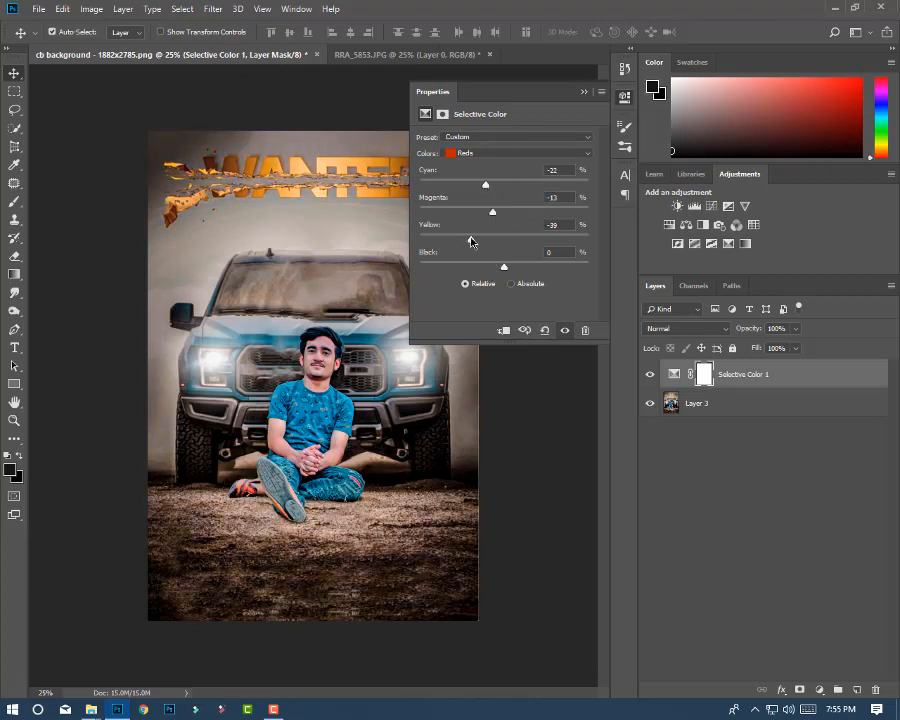
{"action": "left_click_drag", "start_coordinate": [511, 272], "coordinate": [540, 270]}
Set the Selective Color Blacks to Cyan -15, Magenta -1 and Yellow +10, keeping Black near zero
{"action": "left_click", "coordinate": [498, 153]}
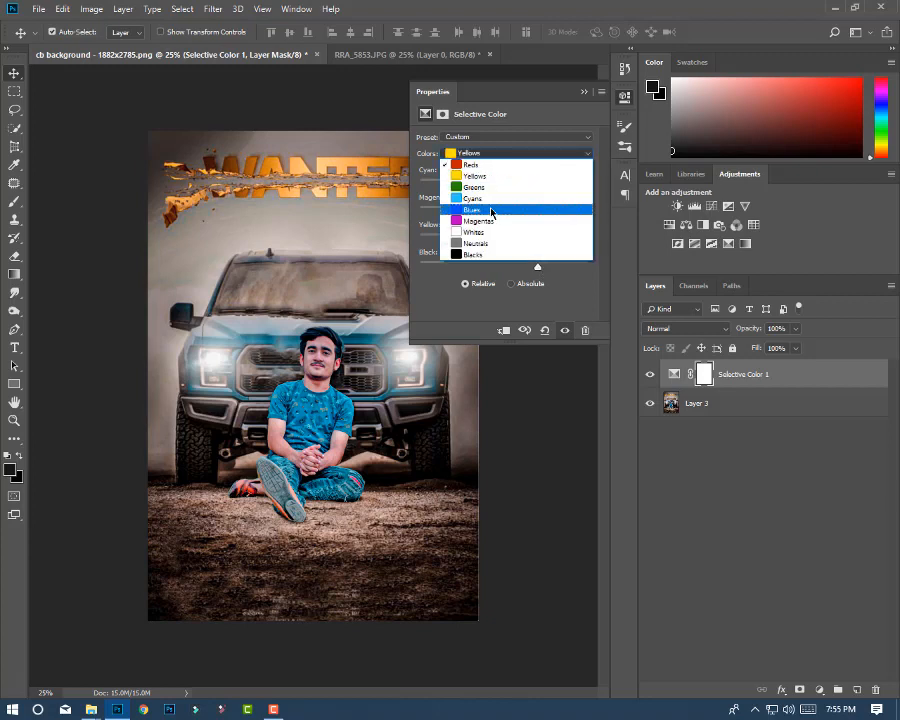
{"action": "left_click", "coordinate": [474, 254]}
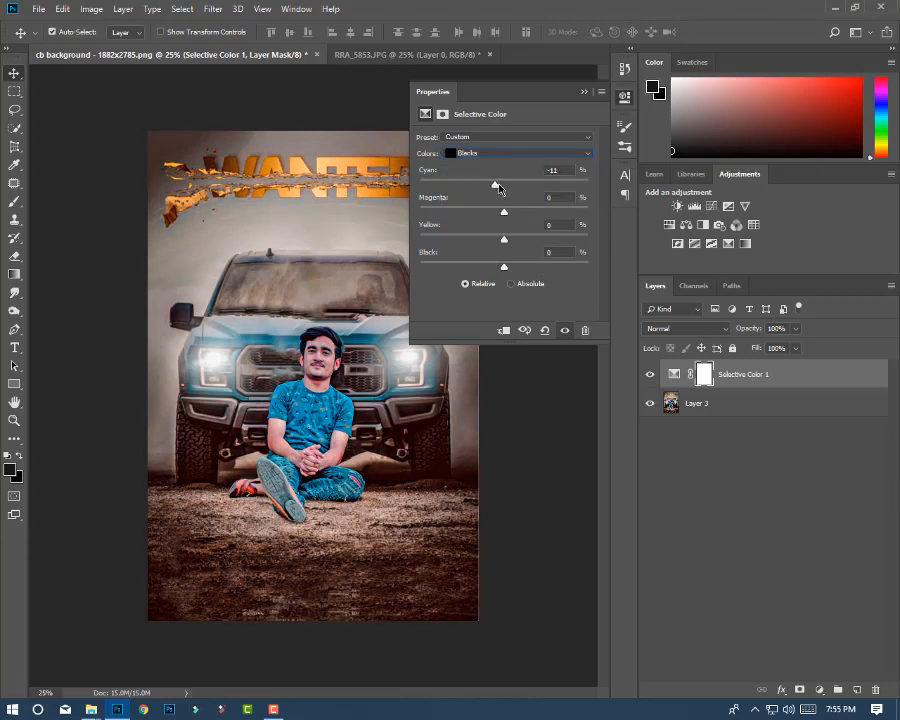
{"action": "mouse_move", "coordinate": [501, 210]}
{"action": "left_mouse_down"}
{"action": "mouse_move", "coordinate": [530, 208]}
{"action": "mouse_move", "coordinate": [504, 208]}
{"action": "mouse_move", "coordinate": [509, 217]}
{"action": "left_mouse_up"}
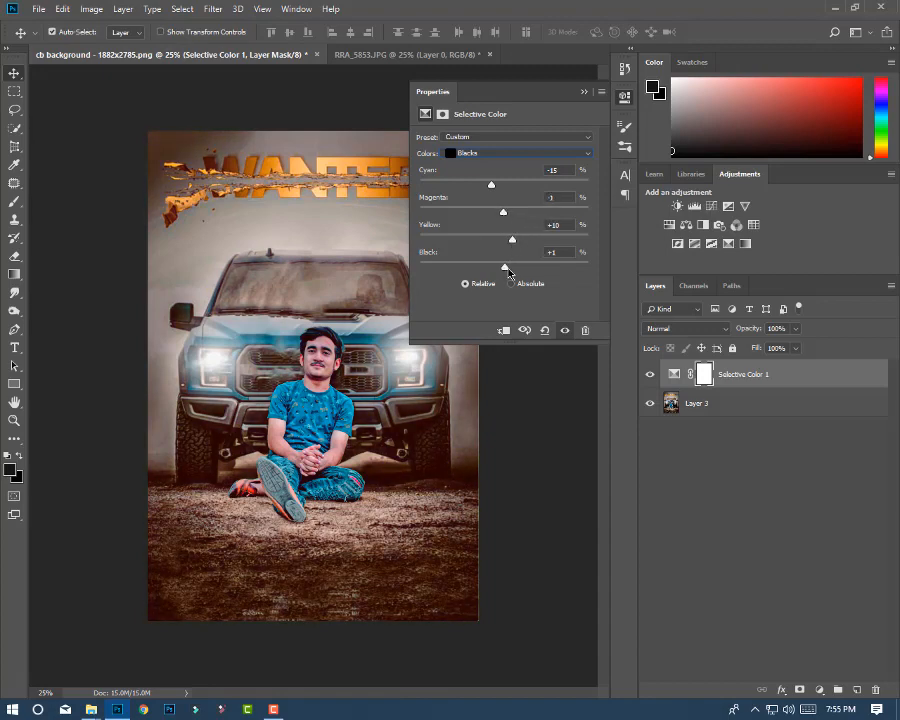
{"action": "mouse_move", "coordinate": [508, 273]}
{"action": "left_mouse_down"}
{"action": "mouse_move", "coordinate": [489, 269]}
{"action": "mouse_move", "coordinate": [504, 274]}
{"action": "left_mouse_up"}
{"action": "left_click", "coordinate": [583, 91]}
Flatten the image into a single Background layer
{"action": "right_click", "coordinate": [756, 376]}
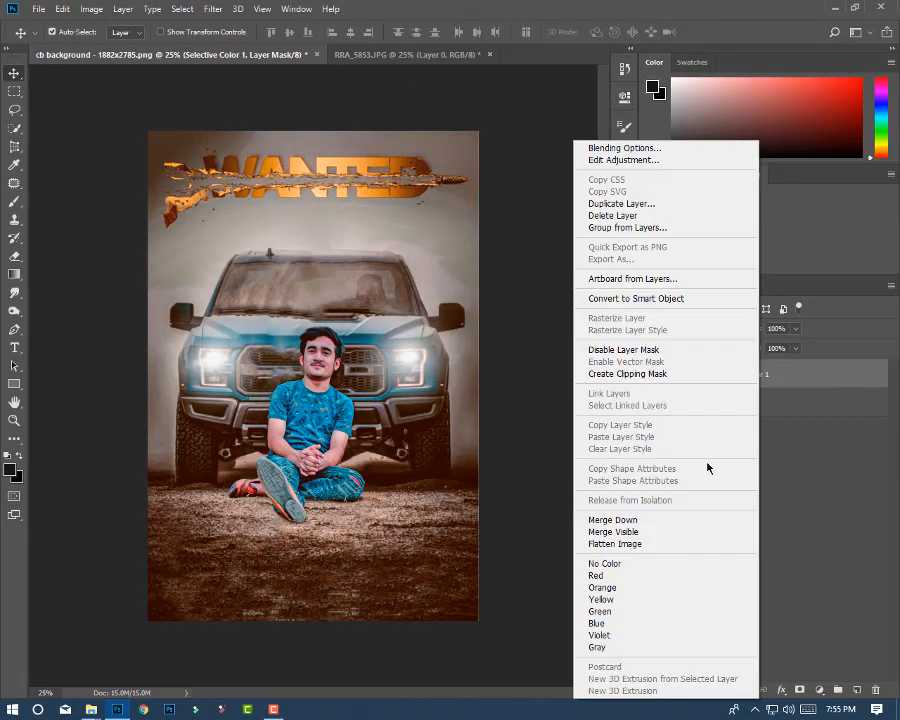
{"action": "left_click", "coordinate": [644, 541]}
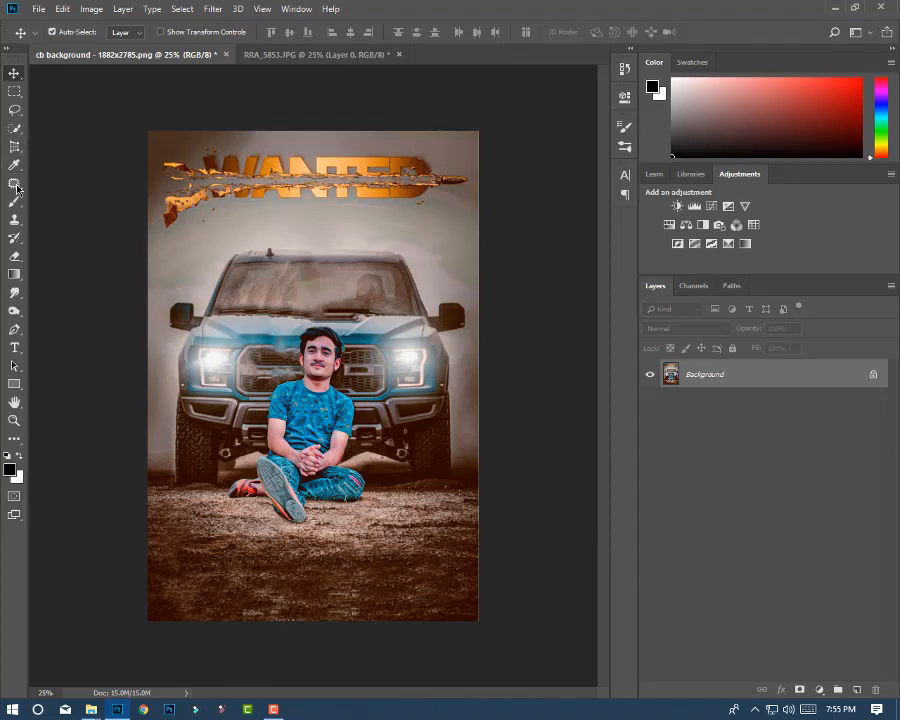
Select the man's hair with the Quick Selection tool using a brush size of 10
{"action": "left_click", "coordinate": [14, 128]}
{"action": "key", "text": "ctrl+plus"}
{"action": "key", "text": "ctrl+plus"}
{"action": "key", "text": "ctrl+plus"}
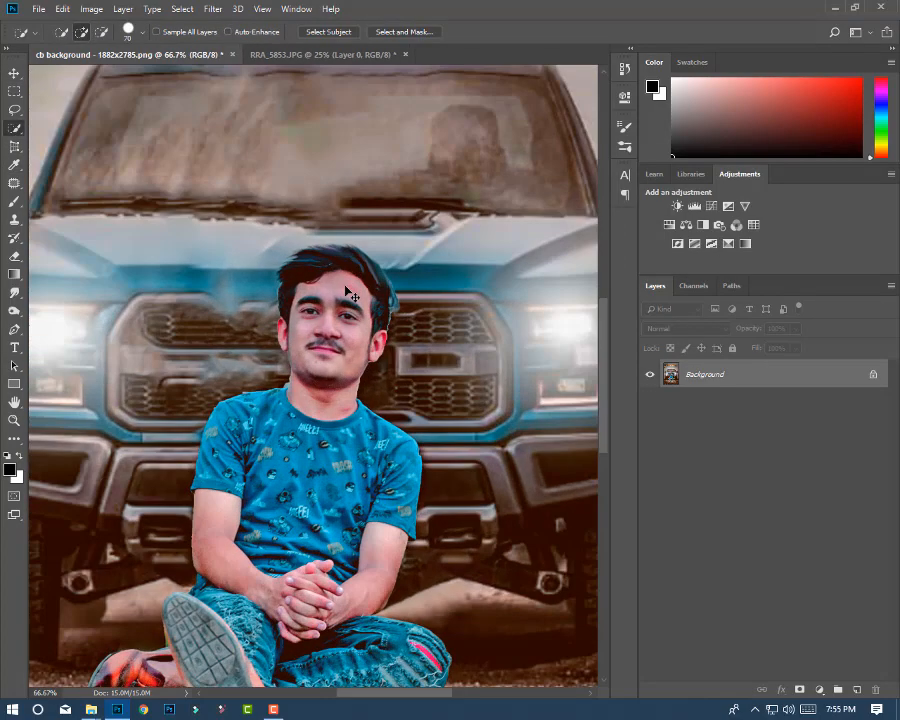
{"action": "key", "text": "ctrl+plus"}
{"action": "key", "text": "bracketleft"}
{"action": "key", "text": "bracketleft"}
{"action": "key", "text": "bracketleft"}
{"action": "mouse_move", "coordinate": [270, 264]}
{"action": "left_mouse_down"}
{"action": "mouse_move", "coordinate": [289, 219]}
{"action": "mouse_move", "coordinate": [424, 293]}
{"action": "mouse_move", "coordinate": [432, 252]}
{"action": "left_mouse_up"}
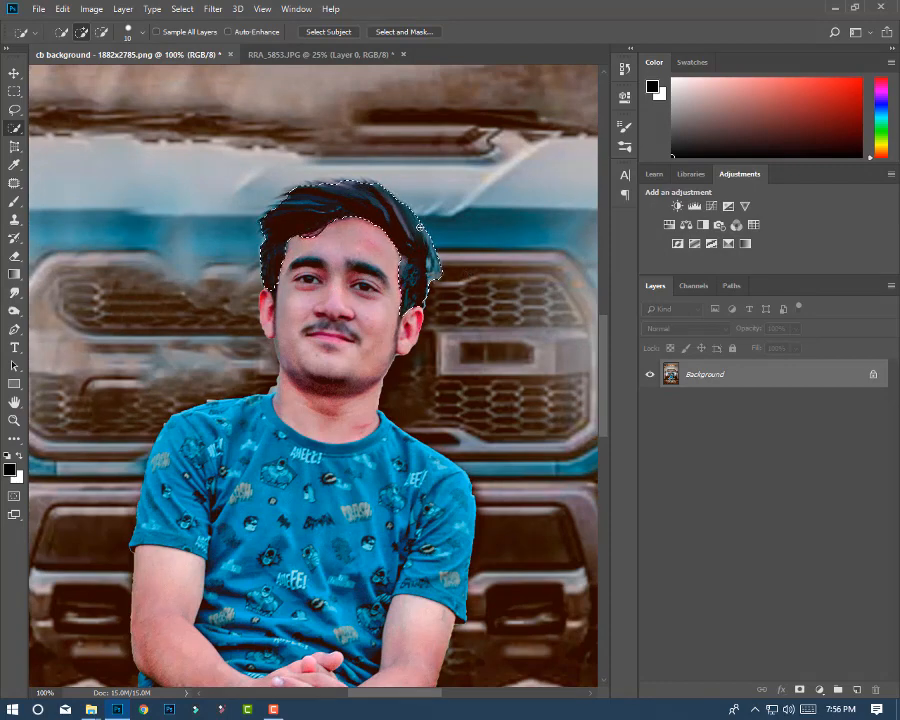
Darken and desaturate the selected hair with Hue/Saturation at Saturation -69 and Lightness -22, and deselect it
{"action": "key", "text": "i"}
{"action": "key", "text": "ctrl+u"}
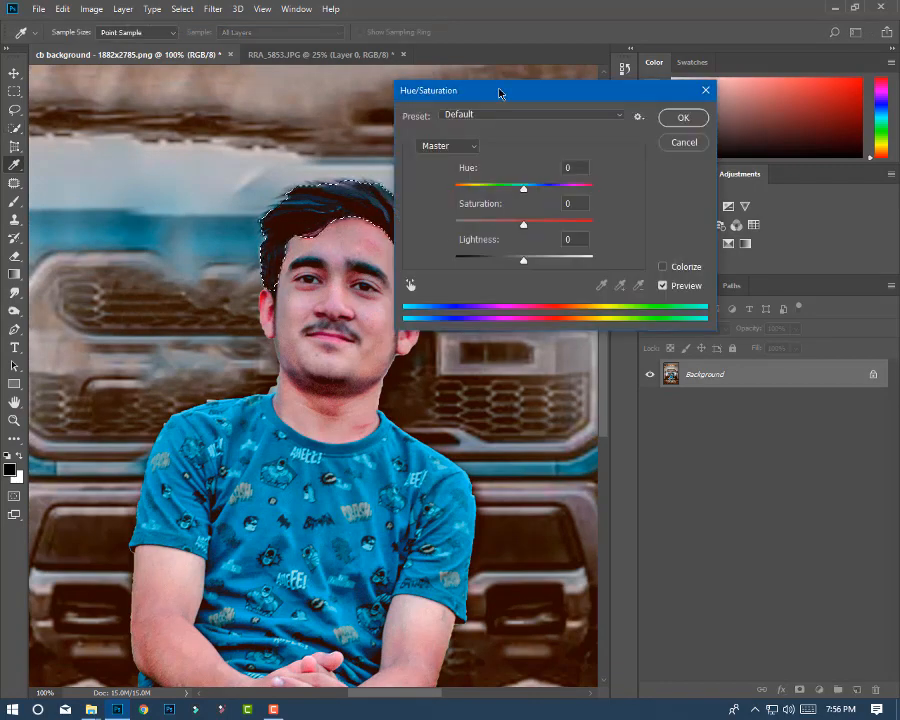
{"action": "left_click_drag", "start_coordinate": [498, 90], "coordinate": [542, 132]}
{"action": "left_click_drag", "start_coordinate": [564, 267], "coordinate": [517, 268]}
{"action": "mouse_move", "coordinate": [566, 303]}
{"action": "left_mouse_down"}
{"action": "mouse_move", "coordinate": [583, 305]}
{"action": "mouse_move", "coordinate": [550, 307]}
{"action": "left_mouse_up"}
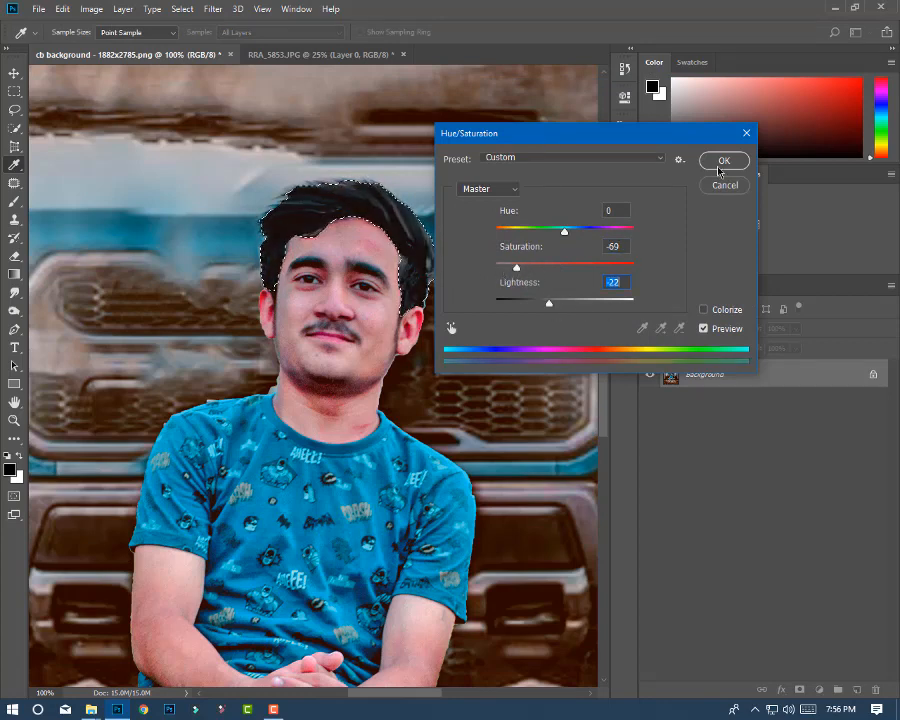
{"action": "left_click", "coordinate": [718, 162]}
{"action": "key", "text": "w"}
{"action": "key", "text": "ctrl+d"}
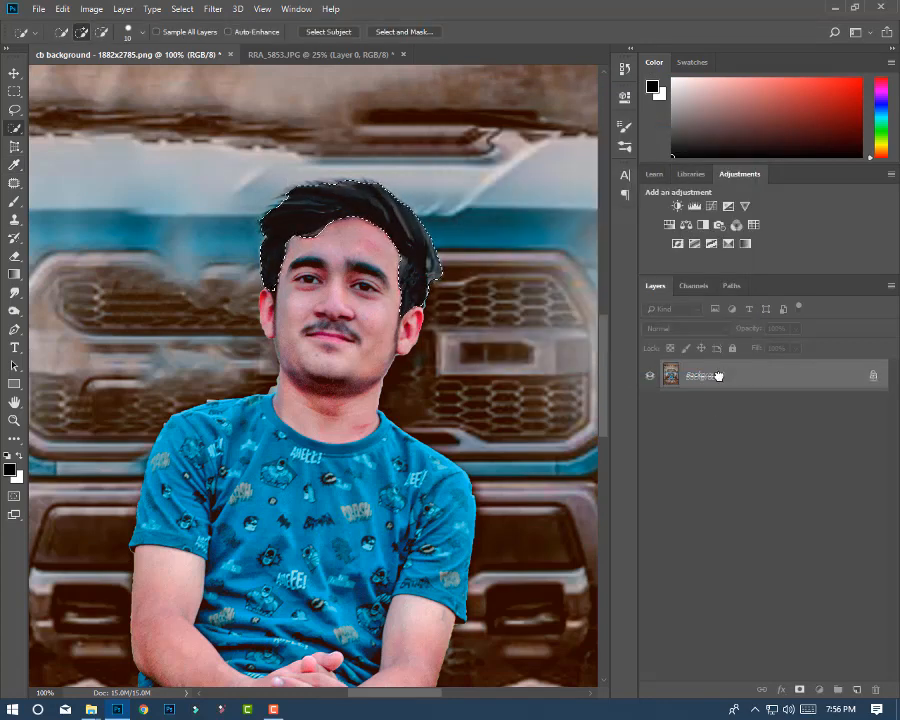
Add a blank layer and smudge the top and side hair edges outward into strands using a 45 px brush at 53% strength
{"action": "key", "text": "ctrl+shift+alt+n"}
{"action": "left_click", "coordinate": [14, 292]}
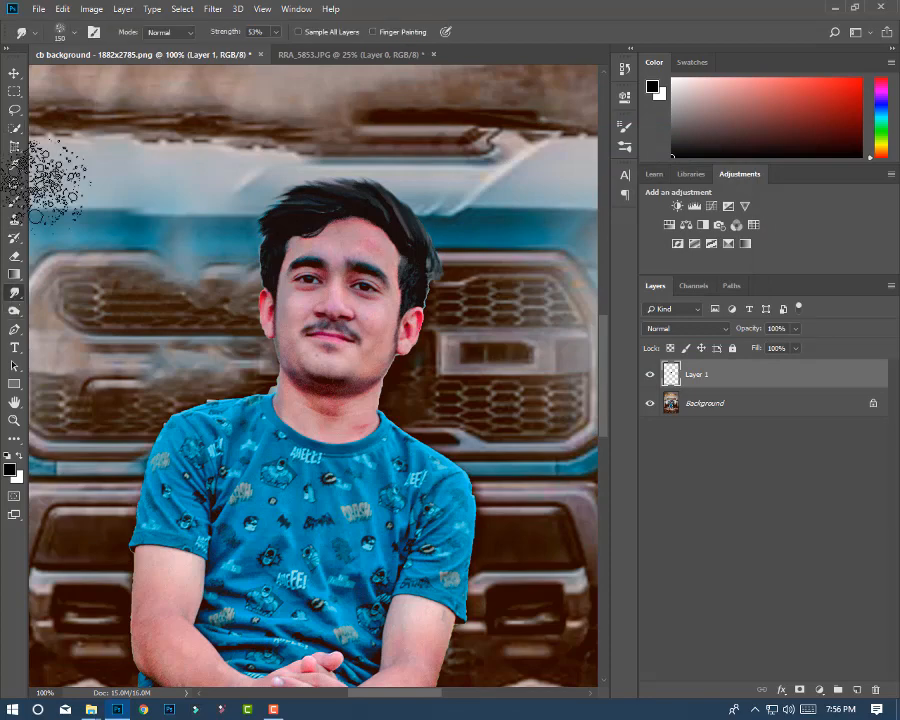
{"action": "key", "text": "["}
{"action": "key", "text": "["}
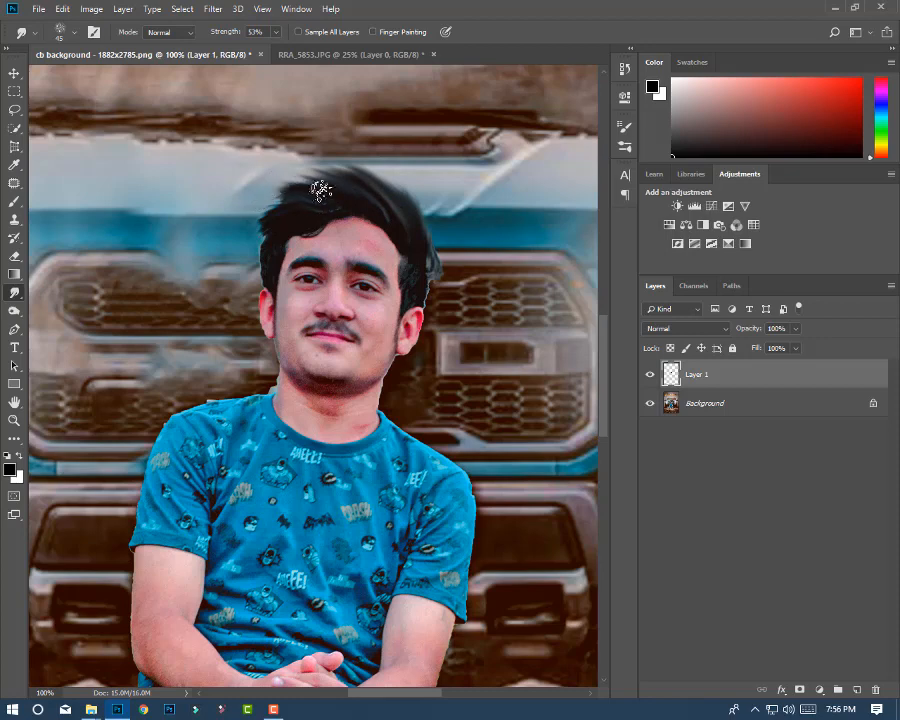
{"action": "mouse_move", "coordinate": [297, 217]}
{"action": "left_mouse_down"}
{"action": "mouse_move", "coordinate": [244, 201]}
{"action": "mouse_move", "coordinate": [289, 205]}
{"action": "mouse_move", "coordinate": [290, 258]}
{"action": "mouse_move", "coordinate": [276, 237]}
{"action": "mouse_move", "coordinate": [262, 256]}
{"action": "mouse_move", "coordinate": [265, 235]}
{"action": "mouse_move", "coordinate": [252, 209]}
{"action": "mouse_move", "coordinate": [262, 221]}
{"action": "mouse_move", "coordinate": [353, 213]}
{"action": "mouse_move", "coordinate": [247, 210]}
{"action": "mouse_move", "coordinate": [298, 201]}
{"action": "mouse_move", "coordinate": [251, 201]}
{"action": "left_mouse_up"}
{"action": "key", "text": "ctrl+alt+z"}
{"action": "key", "text": "ctrl+alt+z"}
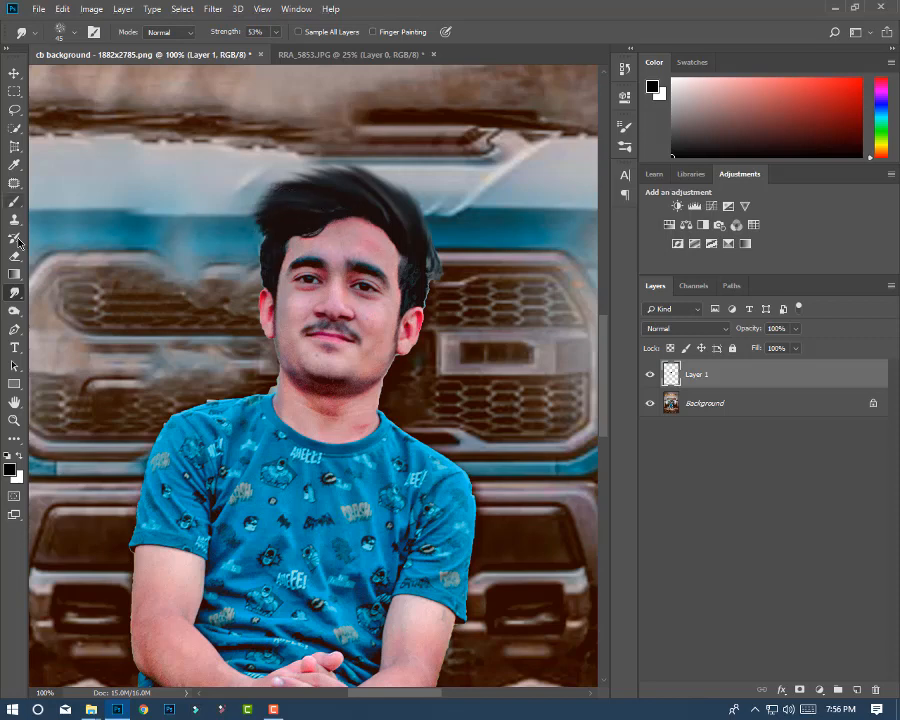
Set the Smudge brush to the 482 tip at 40 px and 2% strength, and merge Layer 1 into the Background
{"action": "left_click", "coordinate": [90, 32]}
{"action": "left_click", "coordinate": [490, 150]}
{"action": "left_click", "coordinate": [582, 121]}
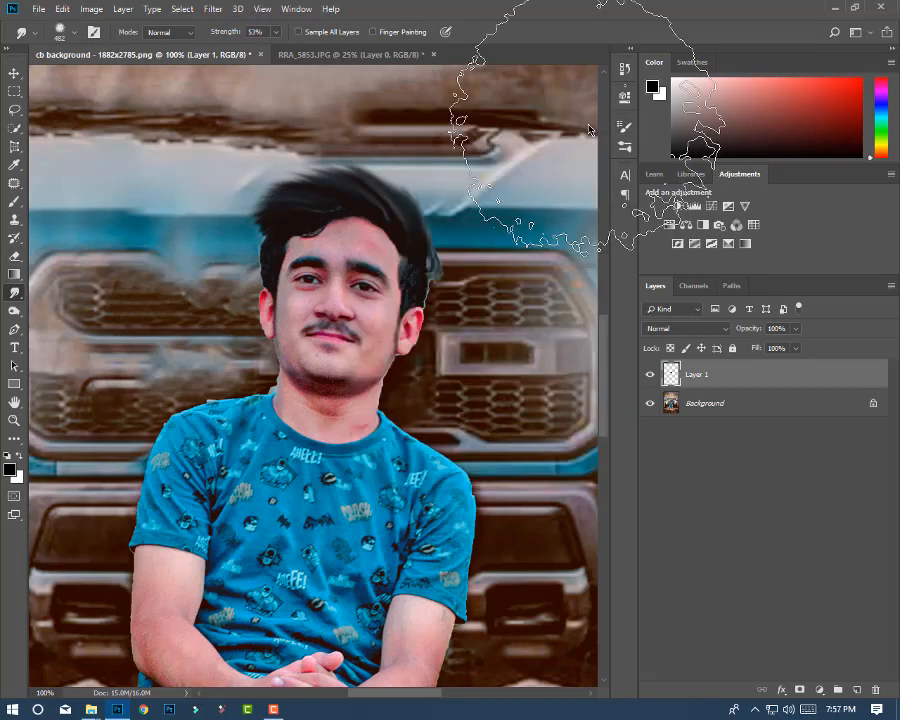
{"action": "key", "text": "bracketleft"}
{"action": "key", "text": "bracketleft"}
{"action": "key", "text": "bracketleft"}
{"action": "key", "text": "bracketleft"}
{"action": "key", "text": "bracketleft"}
{"action": "key", "text": "bracketleft"}
{"action": "key", "text": "bracketleft"}
{"action": "key", "text": "bracketleft"}
{"action": "key", "text": "bracketleft"}
{"action": "key", "text": "bracketleft"}
{"action": "key", "text": "bracketleft"}
{"action": "key", "text": "bracketleft"}
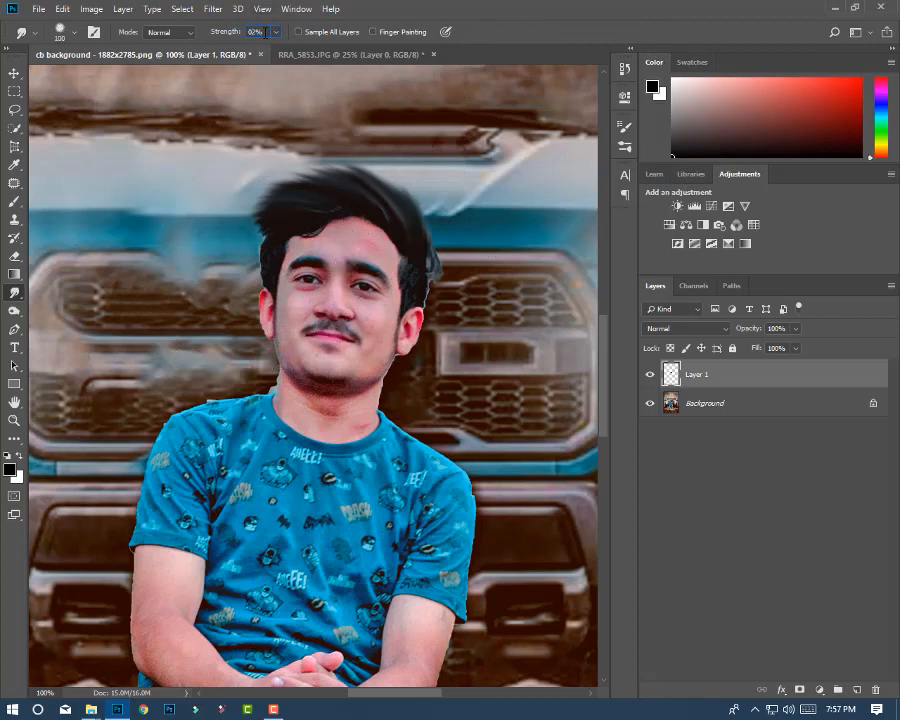
{"action": "key", "text": "bracketleft"}
{"action": "key", "text": "bracketleft"}
{"action": "key", "text": "bracketleft"}
{"action": "key", "text": "bracketleft"}
{"action": "key", "text": "bracketleft"}
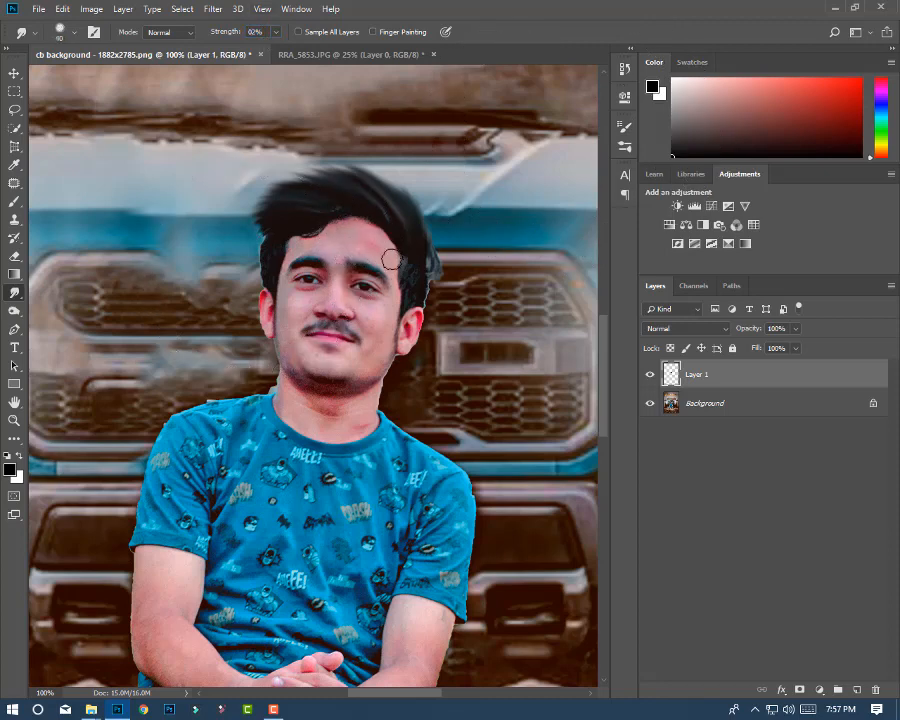
{"action": "key", "text": "2"}
{"action": "key", "text": "ctrl+e"}
{"action": "key", "text": "bracketleft"}
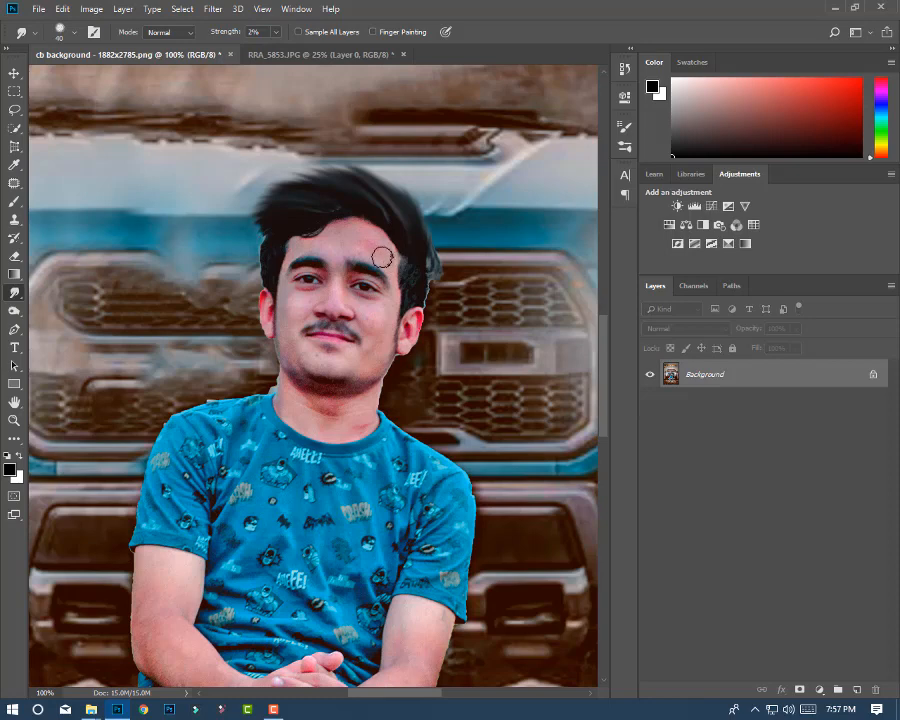
Clone nearby background over the rough cut-out edge beside the man's hair and ear with a 20 px Clone Stamp brush
{"action": "left_click", "coordinate": [20, 222]}
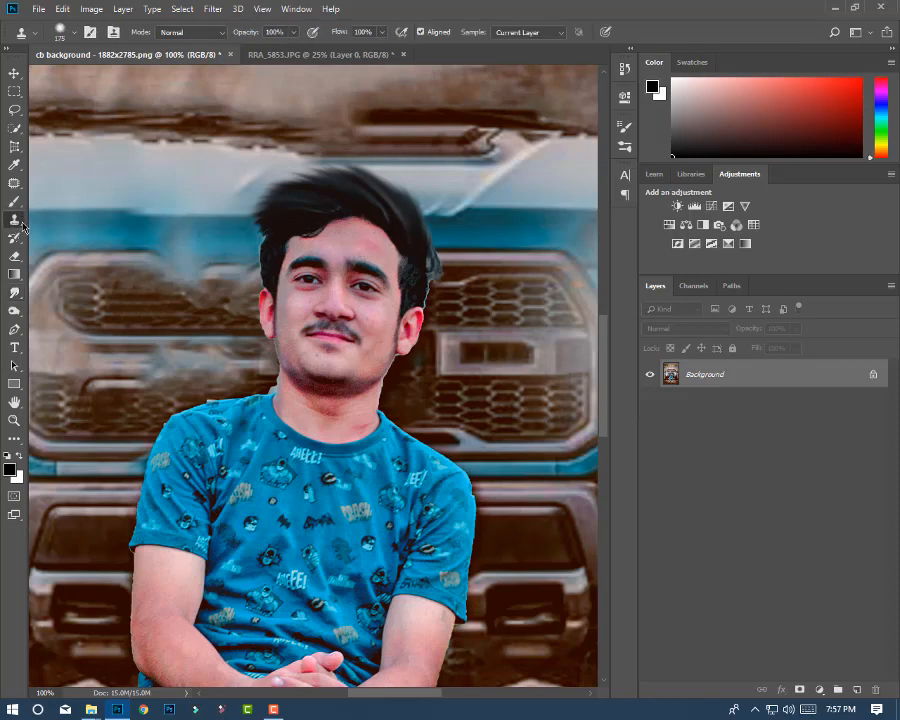
{"action": "key", "text": "bracketleft"}
{"action": "key", "text": "bracketleft"}
{"action": "key", "text": "bracketleft"}
{"action": "key", "text": "bracketleft"}
{"action": "key", "text": "bracketleft"}
{"action": "key", "text": "bracketleft"}
{"action": "key", "text": "bracketleft"}
{"action": "key", "text": "bracketleft"}
{"action": "key", "text": "bracketleft"}
{"action": "key", "text": "bracketleft"}
{"action": "key", "text": "bracketleft"}
{"action": "key", "text": "bracketleft"}
{"action": "key", "text": "bracketleft"}
{"action": "key", "text": "bracketleft"}
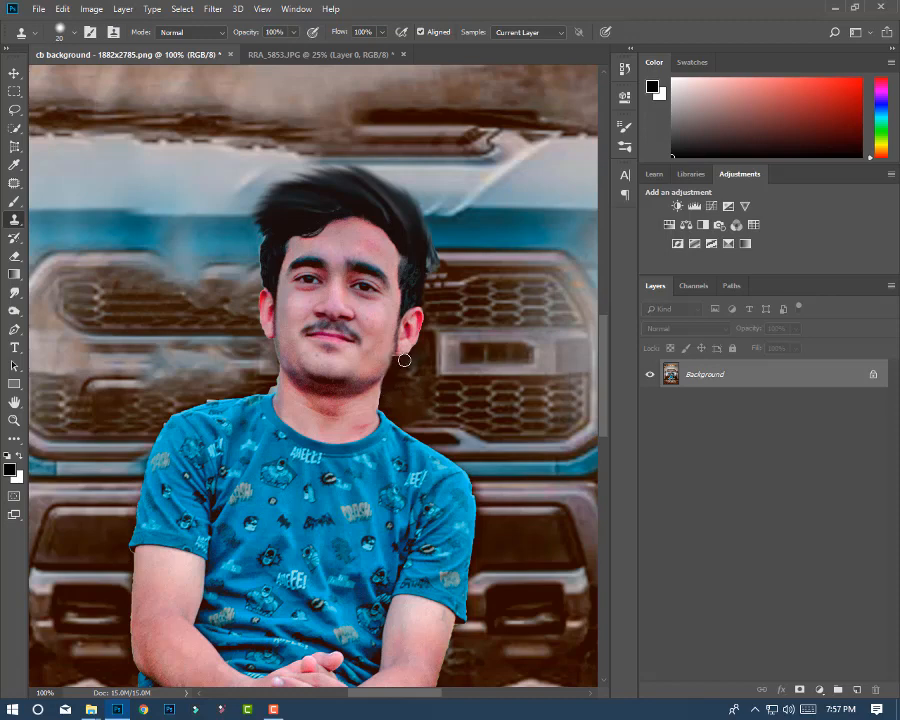
{"action": "left_click", "coordinate": [437, 331]}
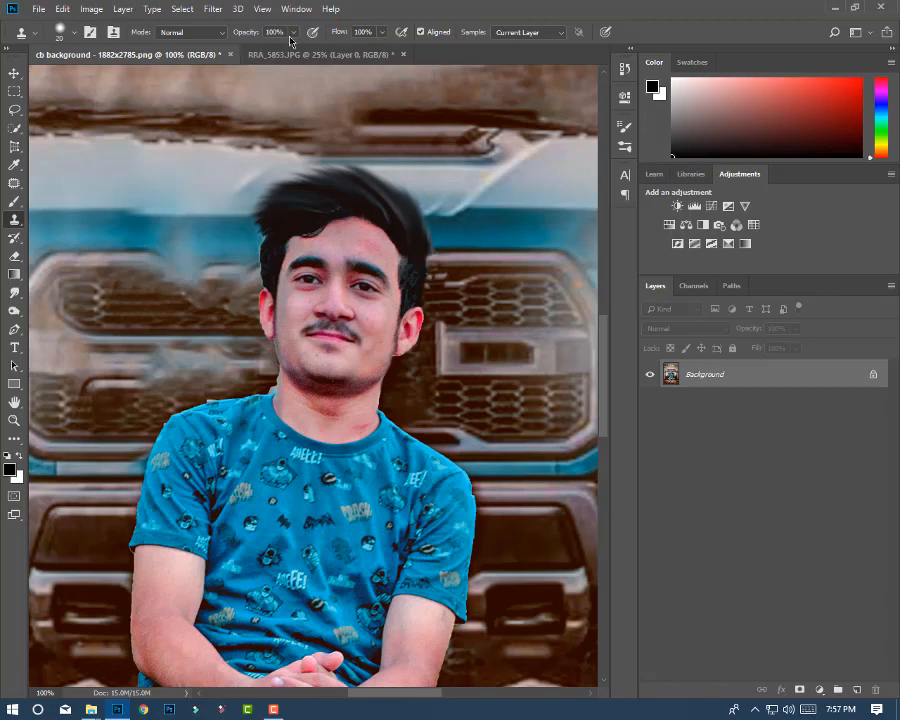
{"action": "left_click_drag", "start_coordinate": [292, 34], "coordinate": [270, 46]}
{"action": "left_click", "coordinate": [454, 236], "text": "alt"}
Smooth the forehead skin with the Smudge tool at 20% strength, reducing the brush from 40 to 30 px
{"action": "left_click", "coordinate": [14, 292]}
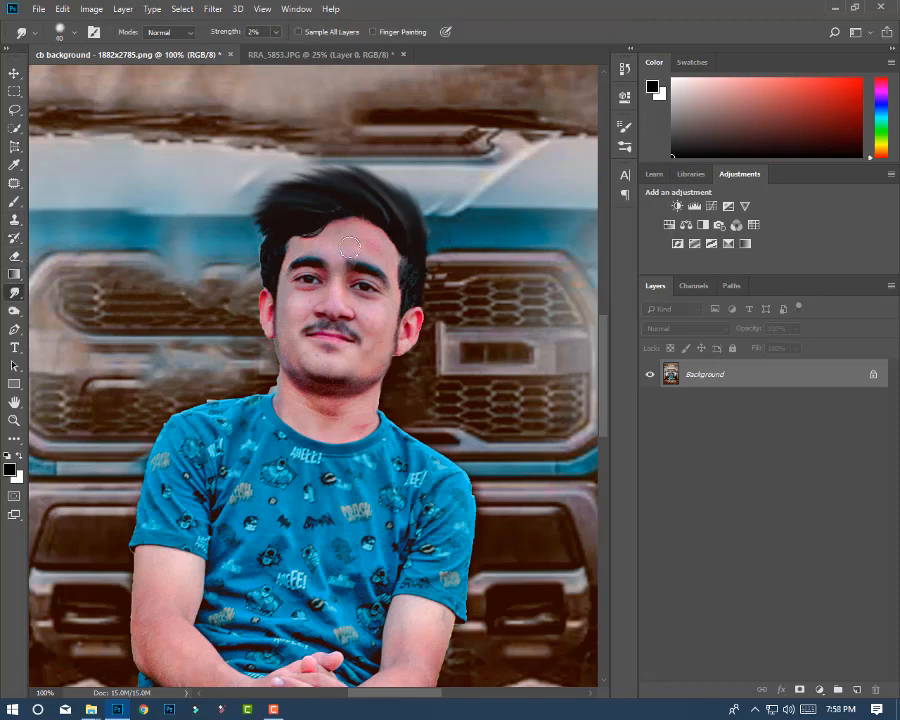
{"action": "key", "text": "ctrl+plus"}
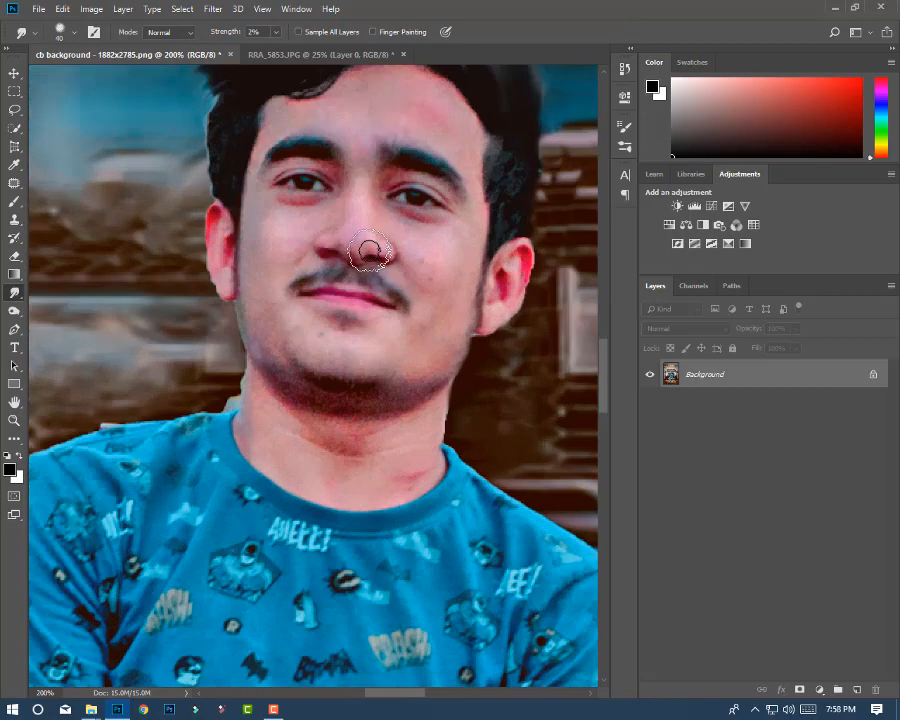
{"action": "left_click_drag", "start_coordinate": [419, 189], "coordinate": [398, 322]}
{"action": "left_click", "coordinate": [275, 32]}
{"action": "left_click", "coordinate": [271, 33]}
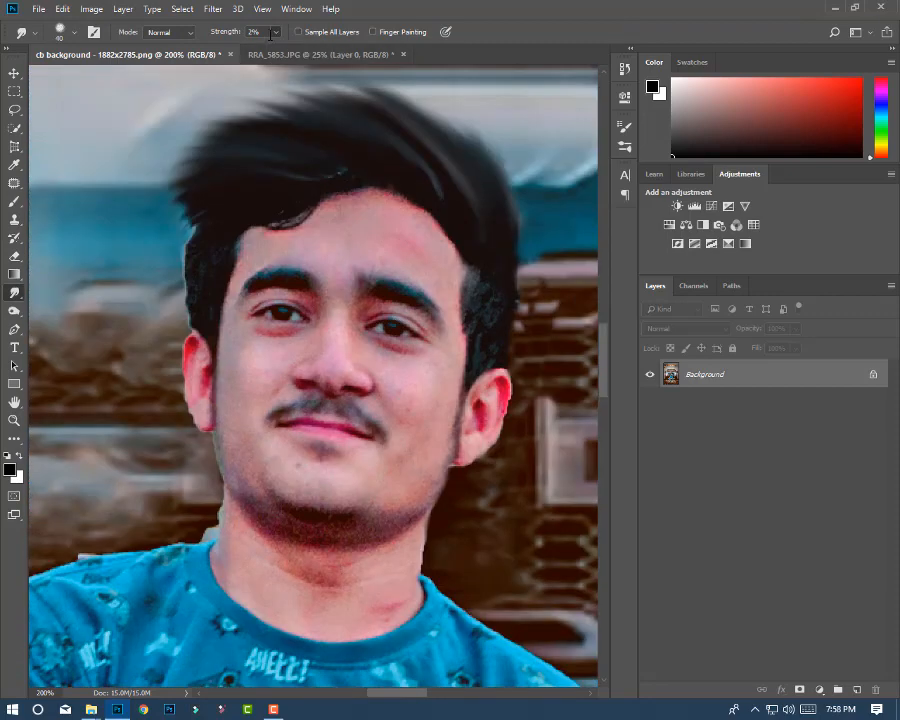
{"action": "type", "text": "20"}
{"action": "key", "text": "Return"}
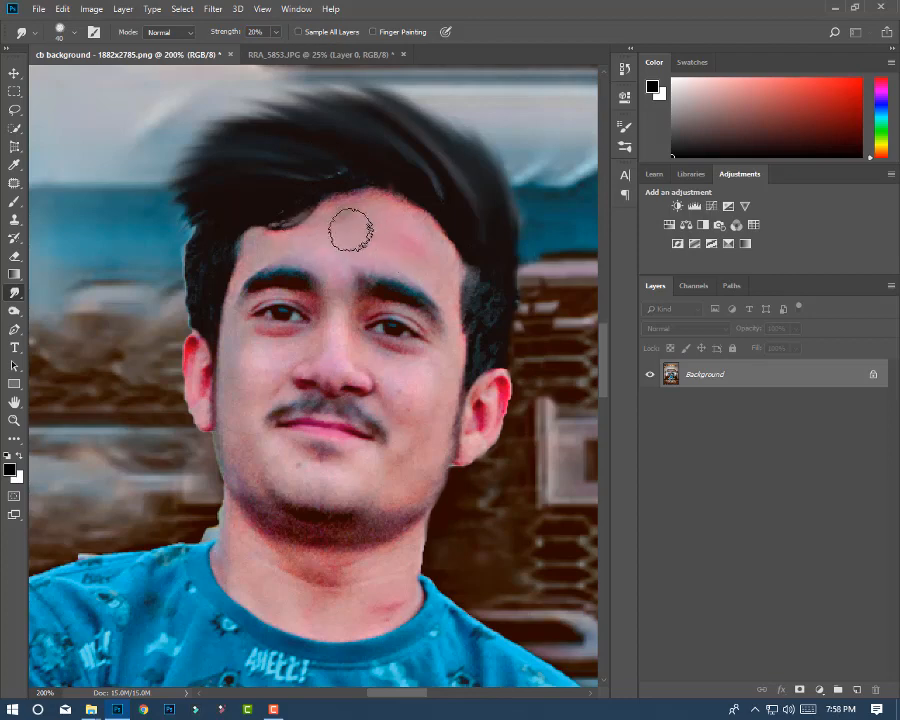
{"action": "key", "text": "bracketleft"}
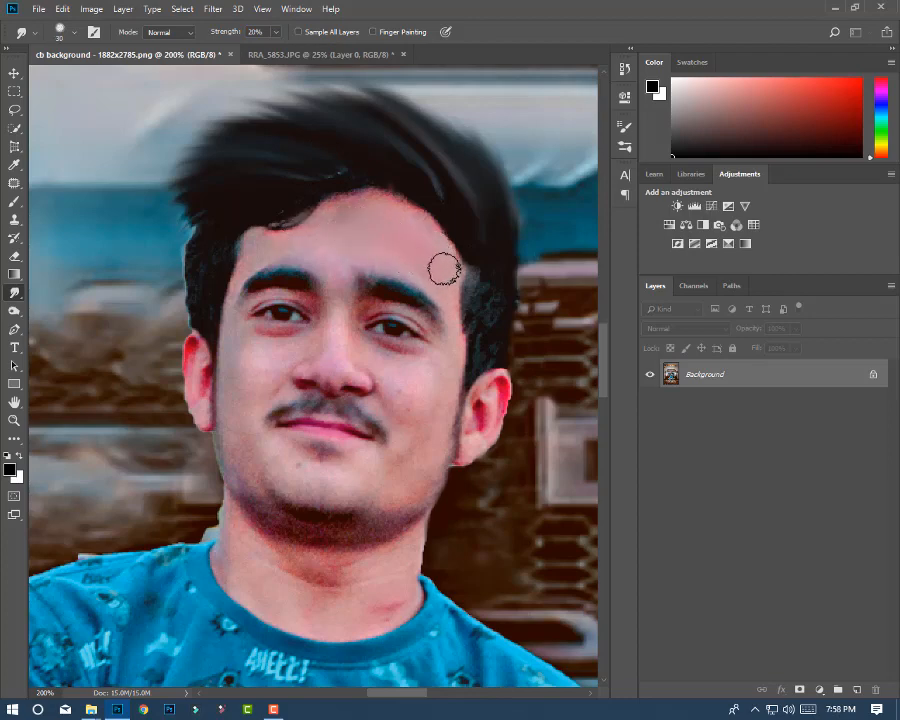
{"action": "left_click_drag", "start_coordinate": [268, 210], "coordinate": [325, 227]}
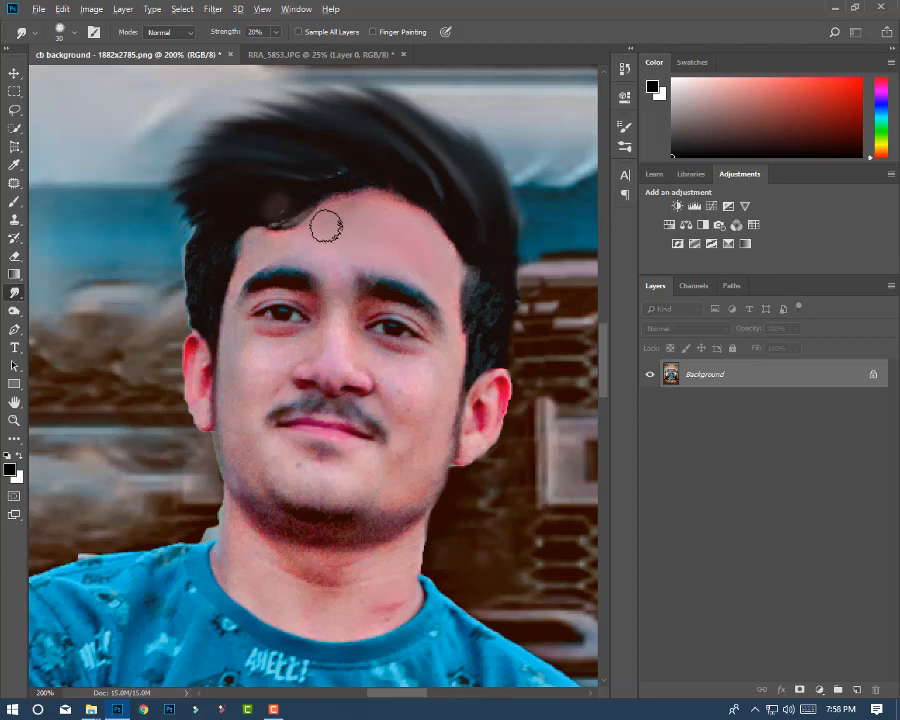
Smudge the front hairline into an even edge along the forehead with a round 30 px tip at 51% strength
{"action": "left_click", "coordinate": [62, 31]}
{"action": "left_click", "coordinate": [93, 32]}
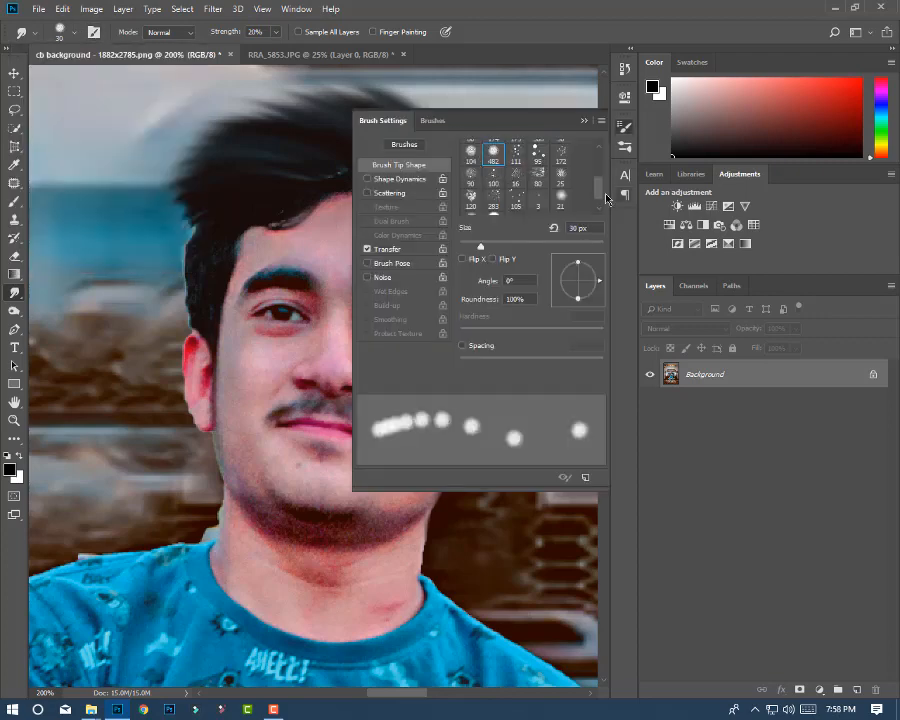
{"action": "scroll", "coordinate": [566, 181], "scroll_direction": "up", "scroll_amount": 3}
{"action": "left_click", "coordinate": [491, 152]}
{"action": "left_click", "coordinate": [470, 153]}
{"action": "left_click", "coordinate": [584, 120]}
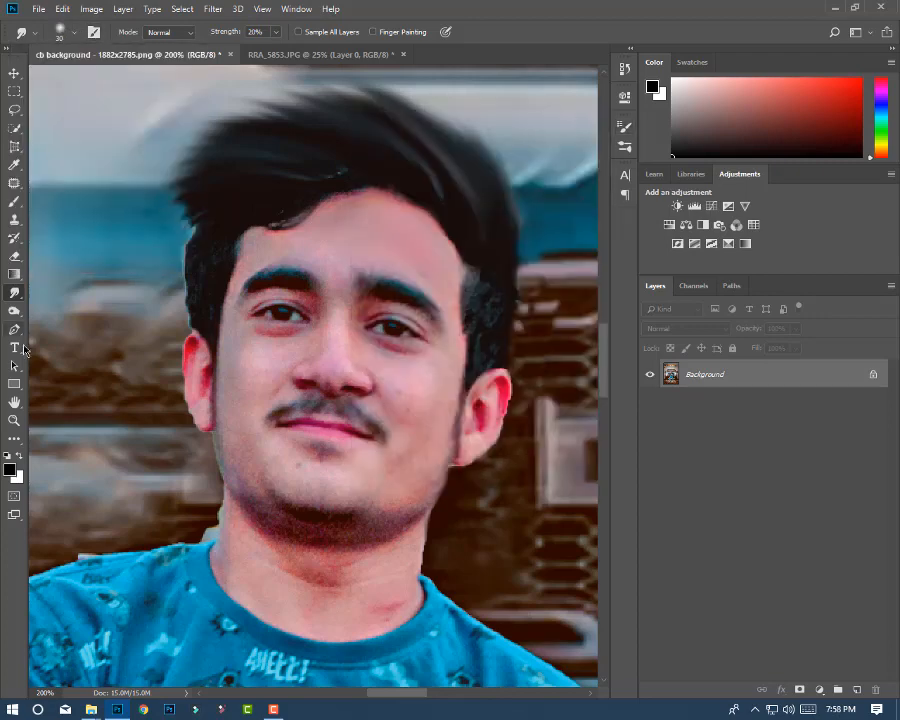
{"action": "left_click", "coordinate": [277, 35]}
{"action": "left_click", "coordinate": [297, 50]}
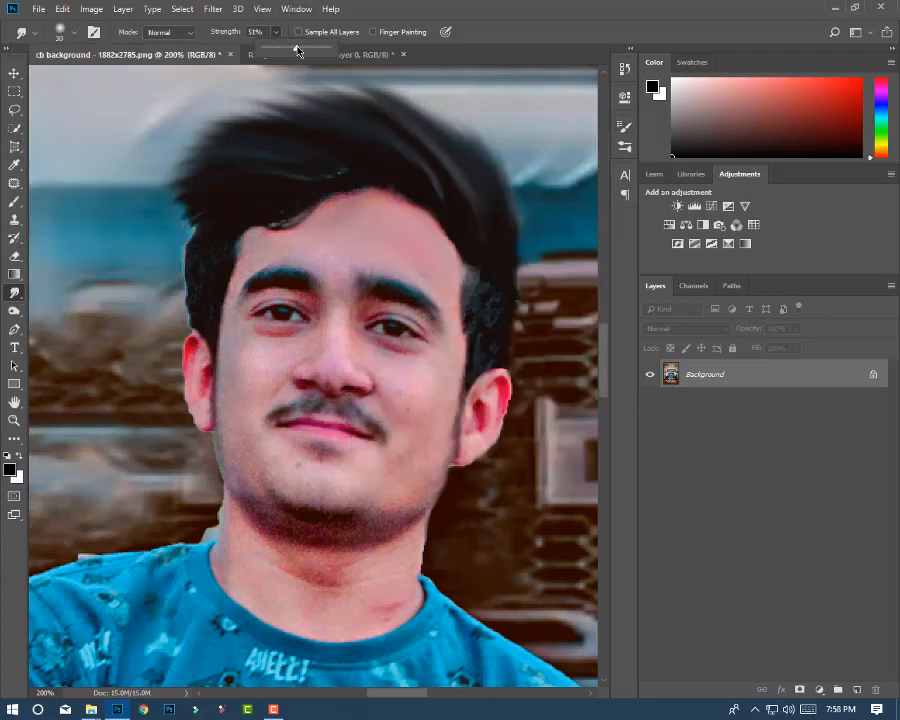
{"action": "left_click", "coordinate": [317, 225]}
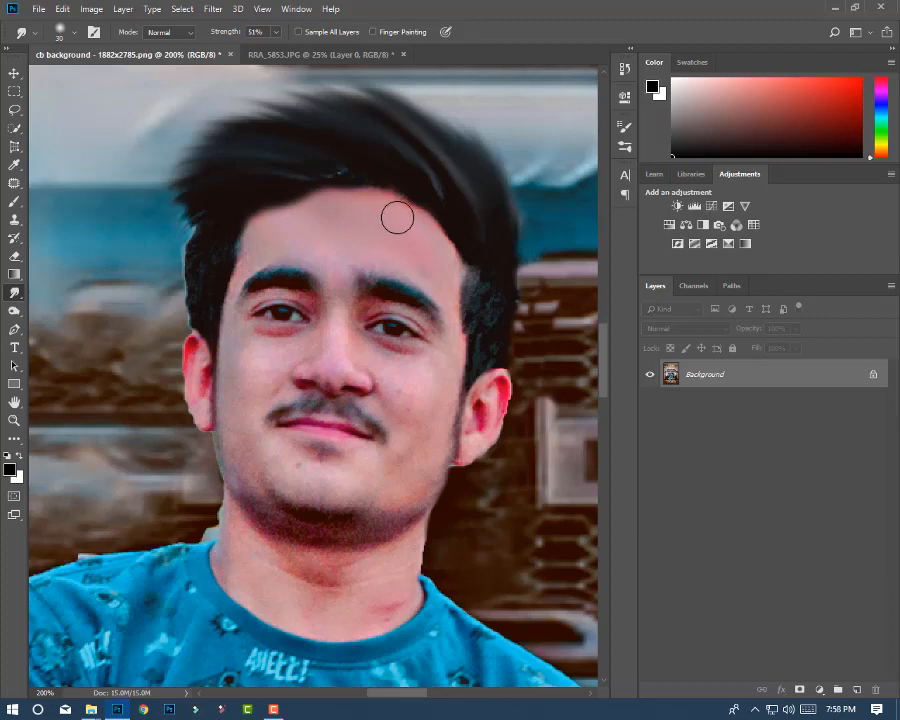
Switch the Smudge brush back to the 482 tip with 20% strength and a size of 25 px
{"action": "left_click", "coordinate": [94, 32]}
{"action": "left_click_drag", "start_coordinate": [598, 163], "coordinate": [598, 183]}
{"action": "left_click", "coordinate": [492, 171]}
{"action": "left_click", "coordinate": [298, 20]}
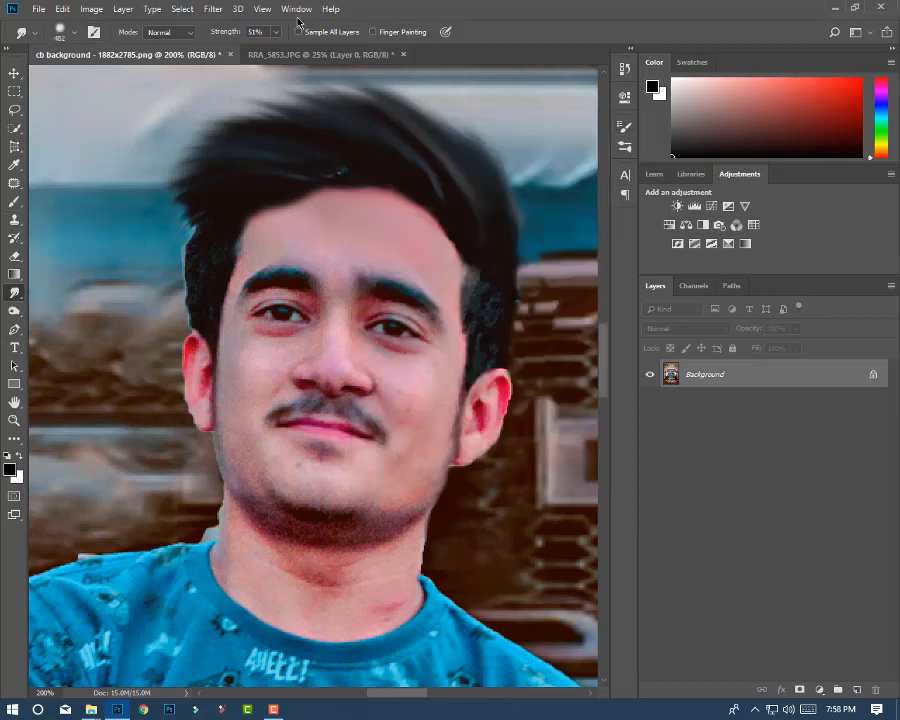
{"action": "type", "text": "20"}
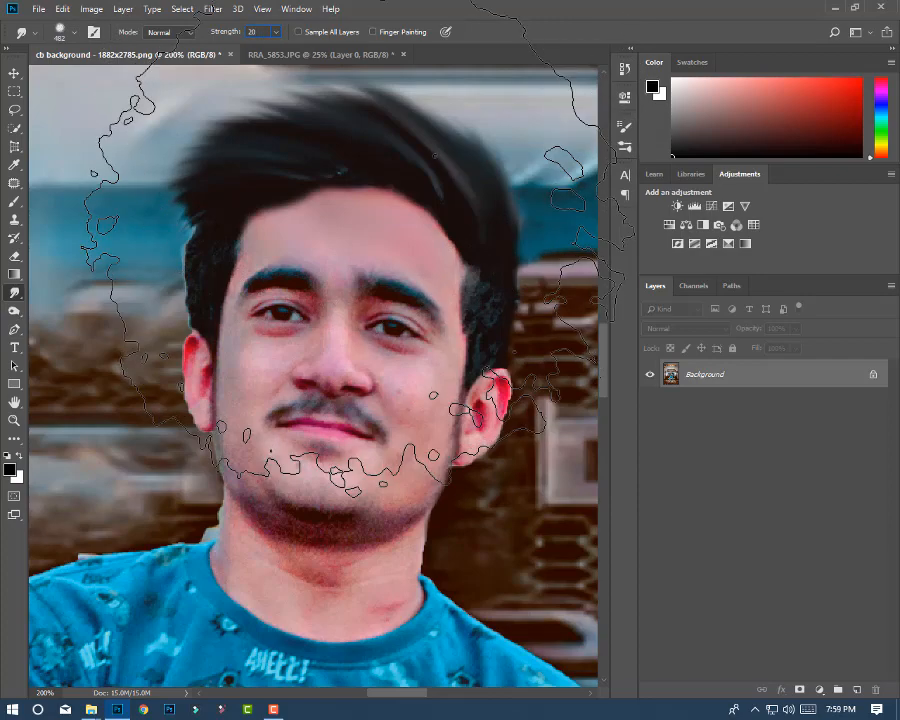
{"action": "left_click", "coordinate": [620, 6]}
{"action": "key", "text": "bracketleft"}
{"action": "key", "text": "bracketleft"}
{"action": "key", "text": "bracketleft"}
{"action": "key", "text": "bracketleft"}
{"action": "key", "text": "bracketleft"}
{"action": "key", "text": "bracketleft"}
{"action": "key", "text": "bracketleft"}
{"action": "key", "text": "bracketleft"}
{"action": "key", "text": "bracketleft"}
{"action": "key", "text": "bracketleft"}
{"action": "key", "text": "bracketleft"}
{"action": "key", "text": "bracketleft"}
{"action": "key", "text": "bracketleft"}
{"action": "key", "text": "bracketleft"}
{"action": "key", "text": "bracketleft"}
{"action": "key", "text": "bracketleft"}
{"action": "key", "text": "bracketleft"}
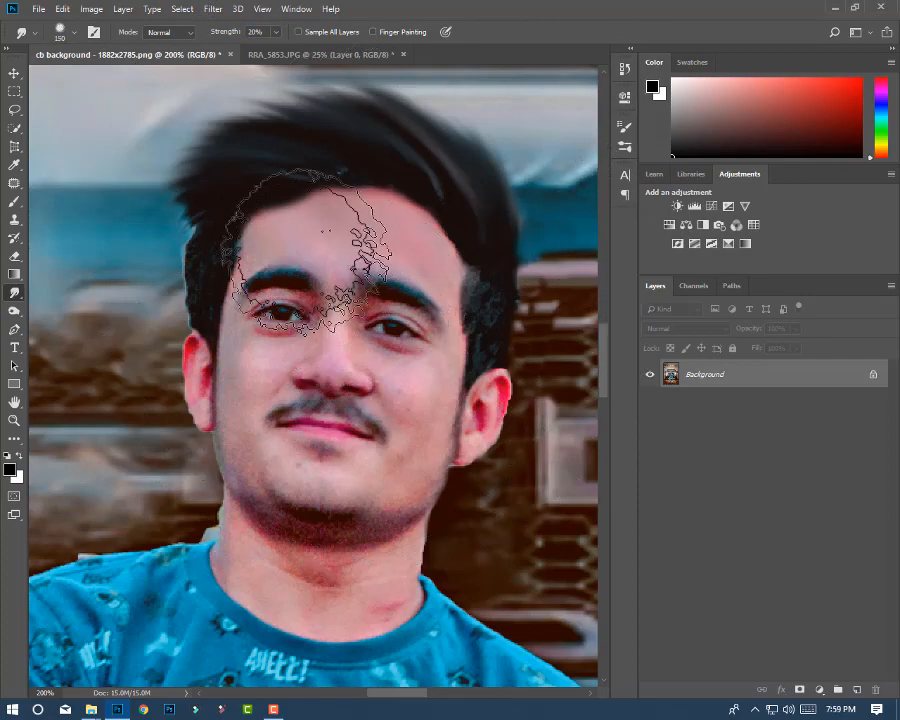
{"action": "key", "text": "bracketleft"}
{"action": "key", "text": "bracketleft"}
{"action": "key", "text": "bracketleft"}
{"action": "key", "text": "bracketleft"}
{"action": "key", "text": "bracketleft"}
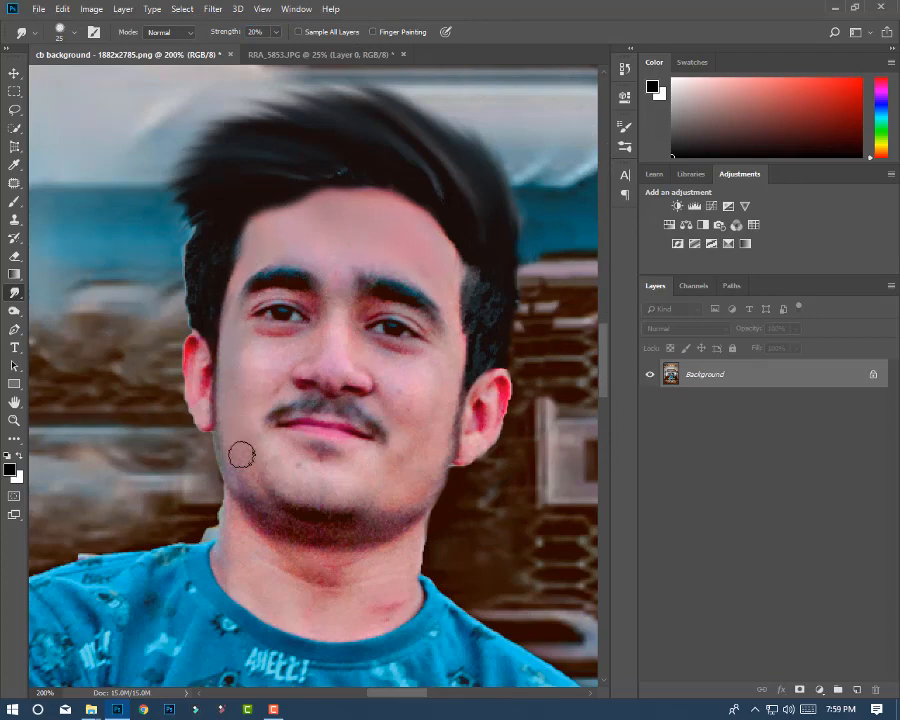
Smooth the skin on the cheeks, chin, nose and between the eyebrows with the small Smudge brush
{"action": "key", "text": "bracketright"}
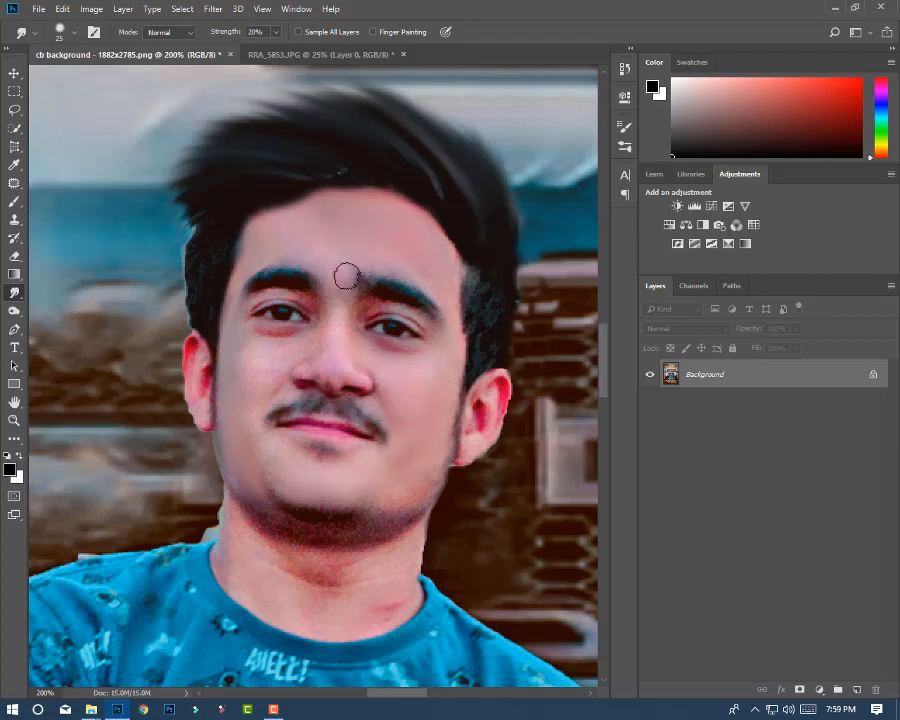
{"action": "key", "text": "bracketleft"}
{"action": "key", "text": "bracketleft"}
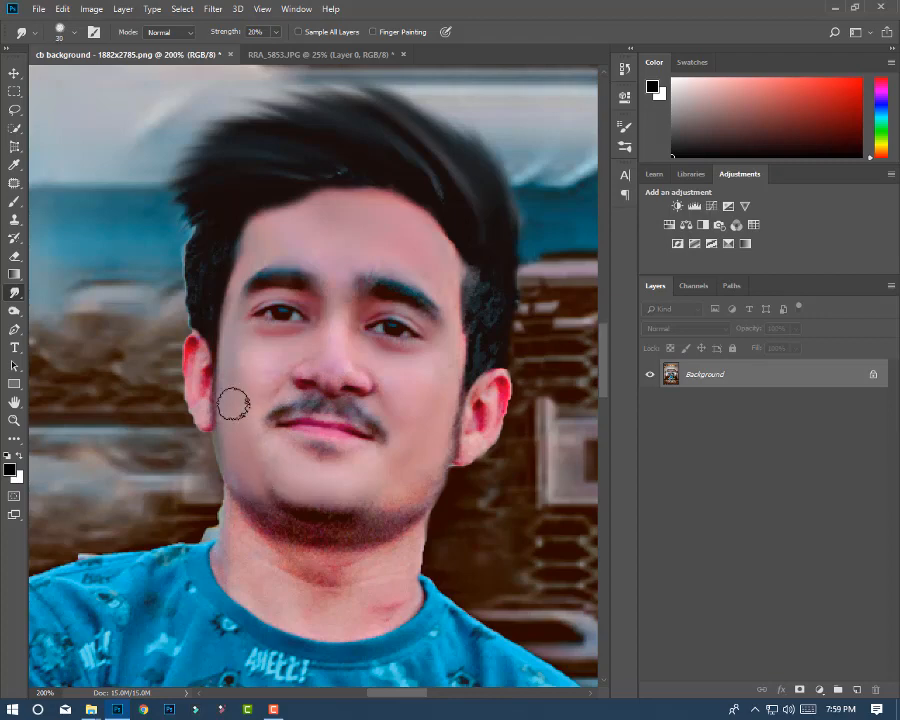
Enlarge the Smudge brush to 40 px and smooth the skin under the chin and across the neck
{"action": "key", "text": "bracketright"}
{"action": "key", "text": "bracketright"}
{"action": "key", "text": "bracketright"}
{"action": "key", "text": "bracketright"}
{"action": "mouse_move", "coordinate": [377, 568]}
{"action": "left_mouse_down"}
{"action": "mouse_move", "coordinate": [327, 570]}
{"action": "mouse_move", "coordinate": [342, 598]}
{"action": "mouse_move", "coordinate": [317, 538]}
{"action": "mouse_move", "coordinate": [348, 543]}
{"action": "mouse_move", "coordinate": [254, 518]}
{"action": "mouse_move", "coordinate": [299, 530]}
{"action": "mouse_move", "coordinate": [408, 510]}
{"action": "left_mouse_up"}
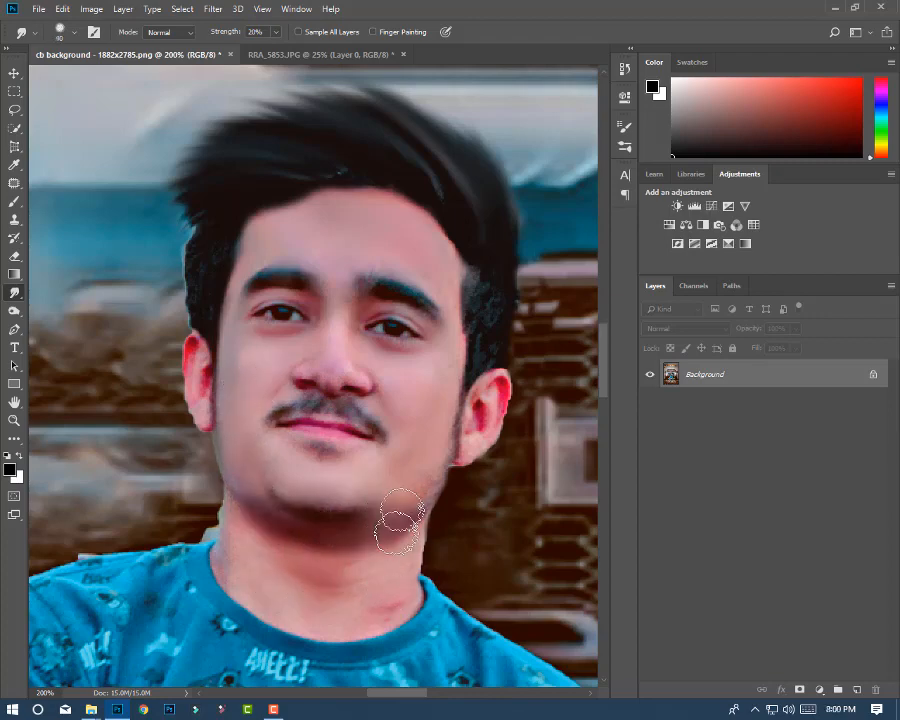
Smooth the man's right arm and forearm with the 40 px Smudge brush, and touch up the clasped hands at 25 px
{"action": "scroll", "coordinate": [233, 557], "scroll_direction": "down", "scroll_amount": 5}
{"action": "scroll", "coordinate": [233, 557], "scroll_direction": "up", "scroll_amount": 2}
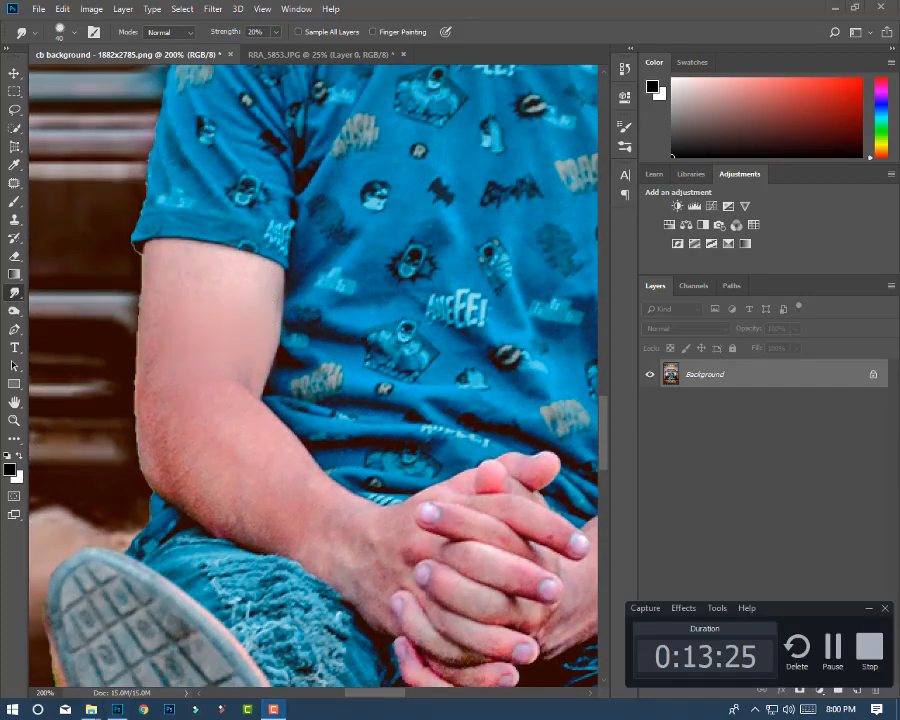
{"action": "mouse_move", "coordinate": [163, 260]}
{"action": "left_mouse_down"}
{"action": "mouse_move", "coordinate": [161, 402]}
{"action": "mouse_move", "coordinate": [188, 385]}
{"action": "mouse_move", "coordinate": [175, 458]}
{"action": "mouse_move", "coordinate": [162, 462]}
{"action": "mouse_move", "coordinate": [301, 532]}
{"action": "mouse_move", "coordinate": [315, 512]}
{"action": "mouse_move", "coordinate": [383, 566]}
{"action": "mouse_move", "coordinate": [267, 461]}
{"action": "left_mouse_up"}
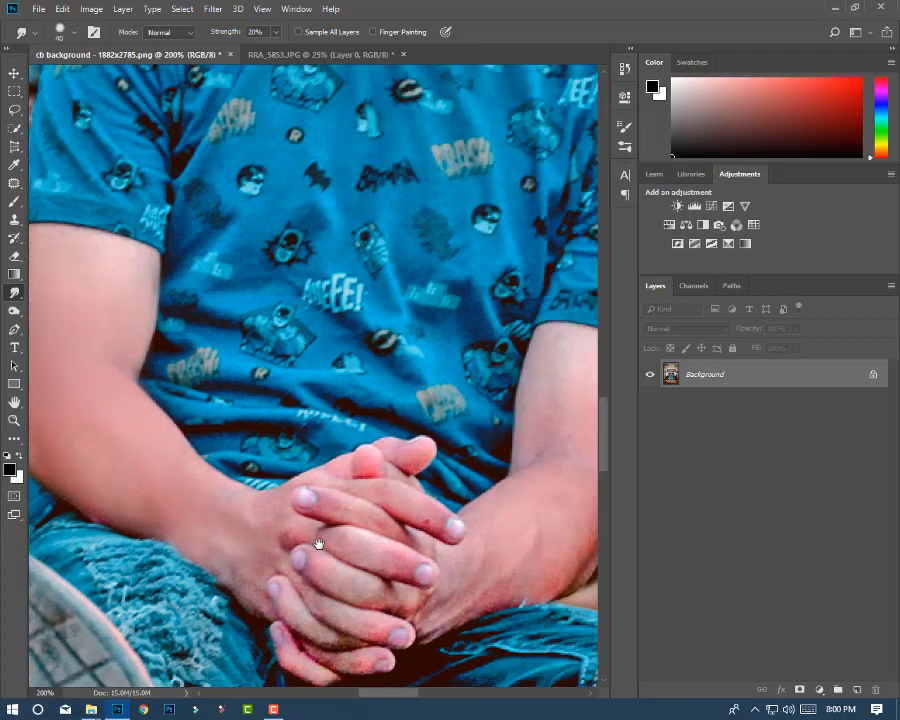
{"action": "key", "text": "bracketleft"}
{"action": "key", "text": "bracketleft"}
{"action": "key", "text": "bracketleft"}
{"action": "left_click_drag", "start_coordinate": [317, 533], "coordinate": [280, 572]}
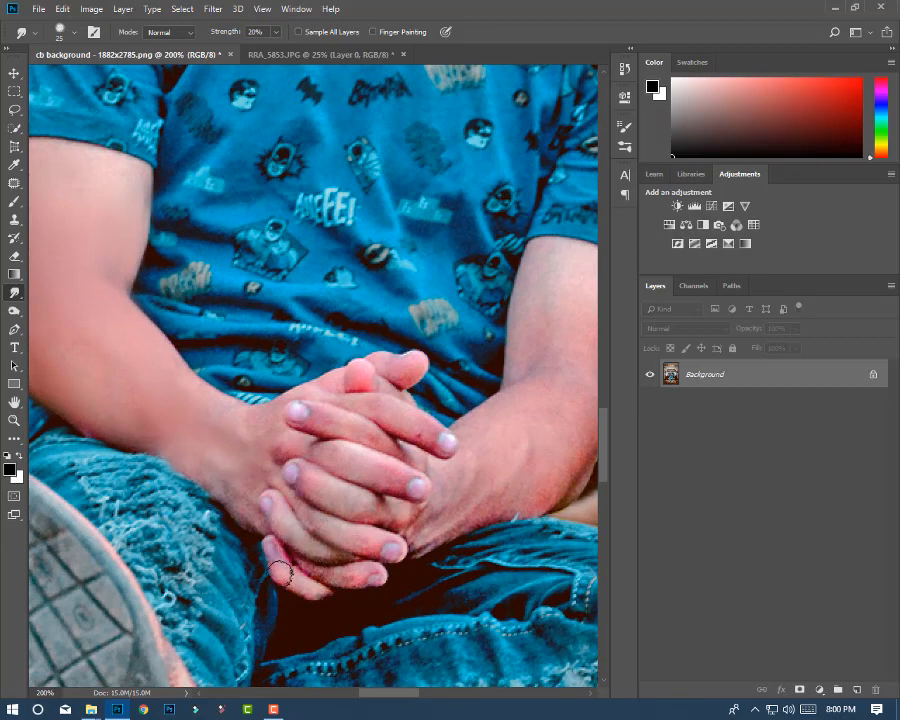
Smooth the skin of the man's left forearm and upper arm with the Smudge brush enlarged to 40 px
{"action": "left_click_drag", "start_coordinate": [532, 446], "coordinate": [358, 430]}
{"action": "key", "text": "bracketright"}
{"action": "key", "text": "bracketright"}
{"action": "key", "text": "bracketright"}
{"action": "key", "text": "bracketright"}
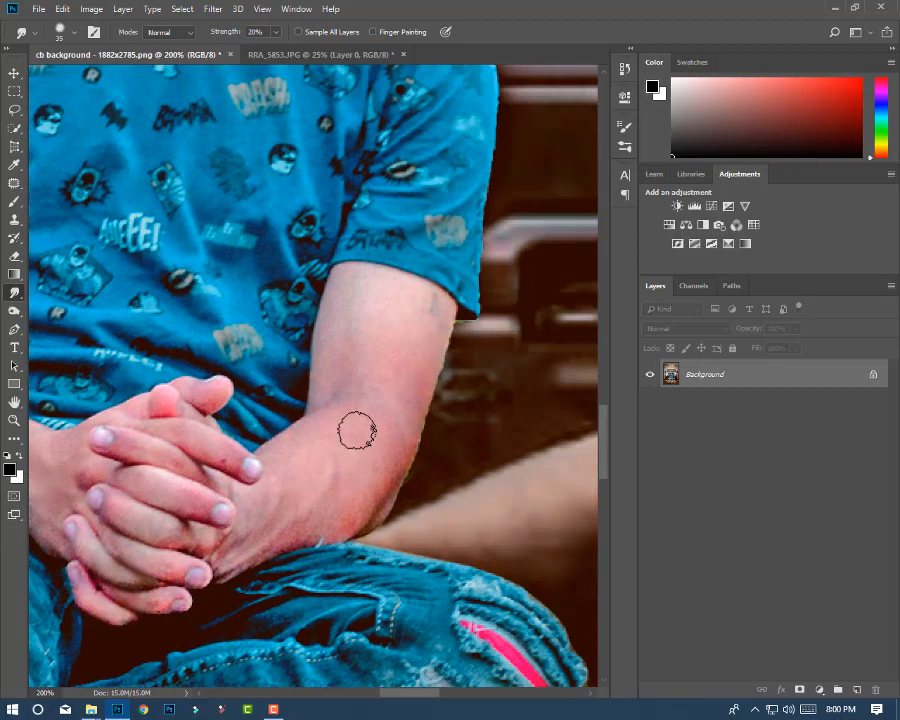
{"action": "mouse_move", "coordinate": [408, 374]}
{"action": "left_mouse_down"}
{"action": "mouse_move", "coordinate": [375, 473]}
{"action": "mouse_move", "coordinate": [275, 511]}
{"action": "mouse_move", "coordinate": [278, 543]}
{"action": "mouse_move", "coordinate": [231, 556]}
{"action": "mouse_move", "coordinate": [320, 510]}
{"action": "mouse_move", "coordinate": [337, 455]}
{"action": "mouse_move", "coordinate": [241, 491]}
{"action": "mouse_move", "coordinate": [307, 473]}
{"action": "mouse_move", "coordinate": [295, 465]}
{"action": "mouse_move", "coordinate": [348, 408]}
{"action": "mouse_move", "coordinate": [384, 419]}
{"action": "mouse_move", "coordinate": [420, 379]}
{"action": "mouse_move", "coordinate": [385, 393]}
{"action": "mouse_move", "coordinate": [339, 349]}
{"action": "mouse_move", "coordinate": [345, 418]}
{"action": "mouse_move", "coordinate": [329, 416]}
{"action": "mouse_move", "coordinate": [371, 308]}
{"action": "mouse_move", "coordinate": [368, 323]}
{"action": "mouse_move", "coordinate": [396, 293]}
{"action": "left_mouse_up"}
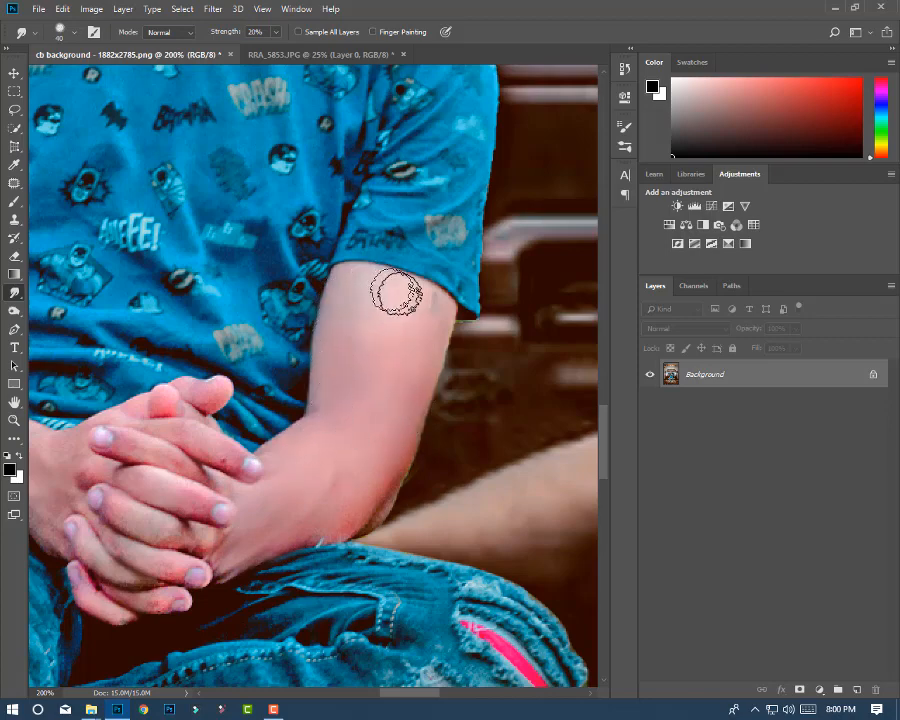
Finish smoothing the left arm, and smooth the bare ankle behind the raised shoe with the Smudge brush reduced to 25 px
{"action": "left_click_drag", "start_coordinate": [312, 541], "coordinate": [480, 240]}
{"action": "left_click_drag", "start_coordinate": [284, 344], "coordinate": [386, 424]}
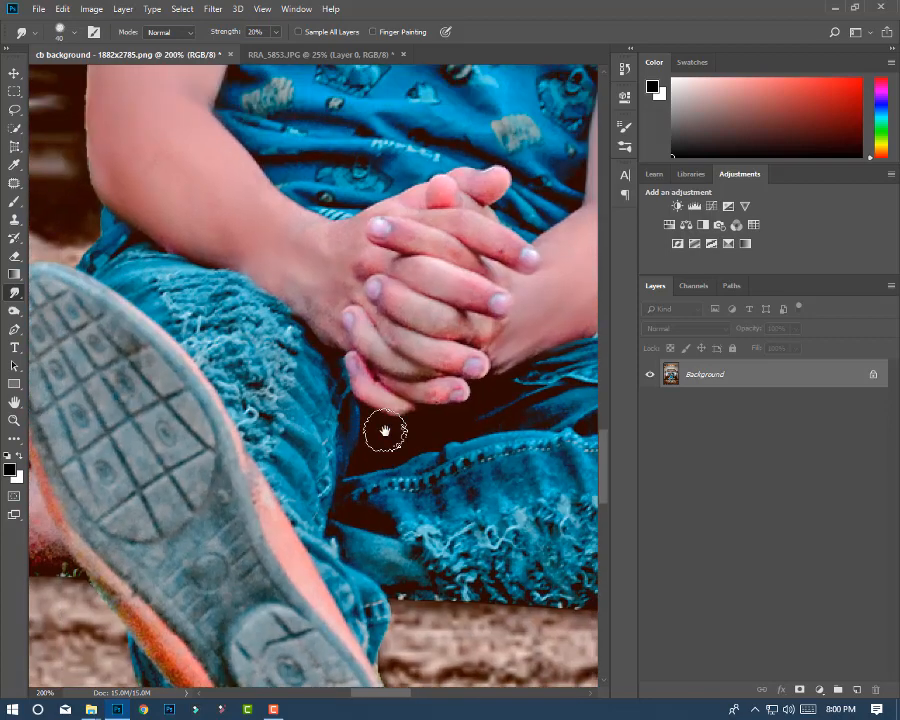
{"action": "key", "text": "ctrl+0"}
{"action": "key", "text": "ctrl+plus"}
{"action": "key", "text": "ctrl+plus"}
{"action": "key", "text": "ctrl+plus"}
{"action": "key", "text": "ctrl+plus"}
{"action": "key", "text": "ctrl+plus"}
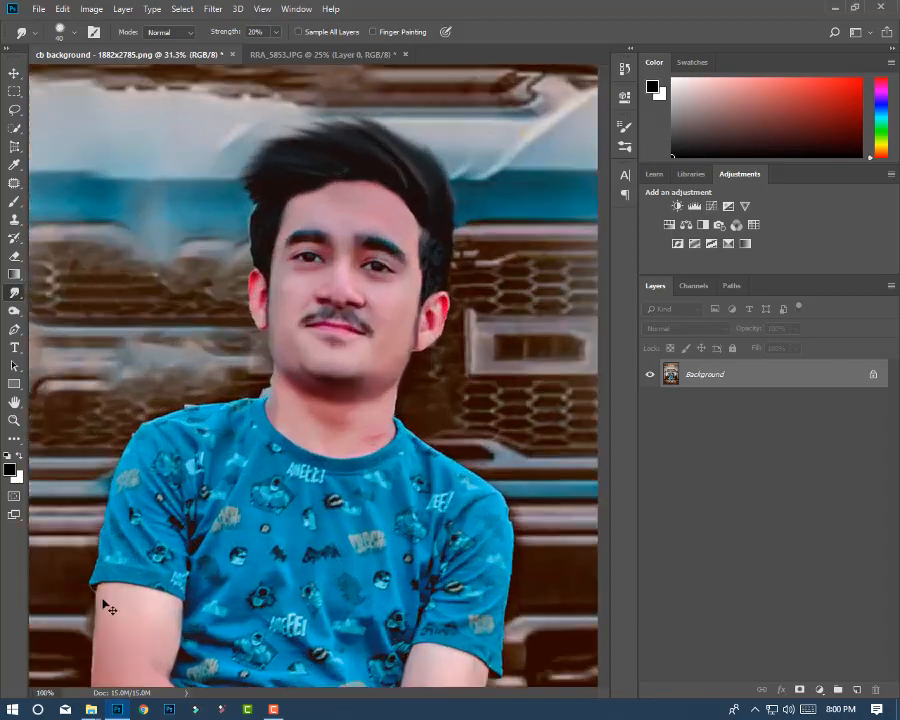
{"action": "mouse_move", "coordinate": [104, 600]}
{"action": "left_mouse_down"}
{"action": "mouse_move", "coordinate": [242, 393]}
{"action": "mouse_move", "coordinate": [258, 350]}
{"action": "left_mouse_up"}
{"action": "key", "text": "bracketleft"}
{"action": "key", "text": "bracketleft"}
{"action": "key", "text": "bracketleft"}
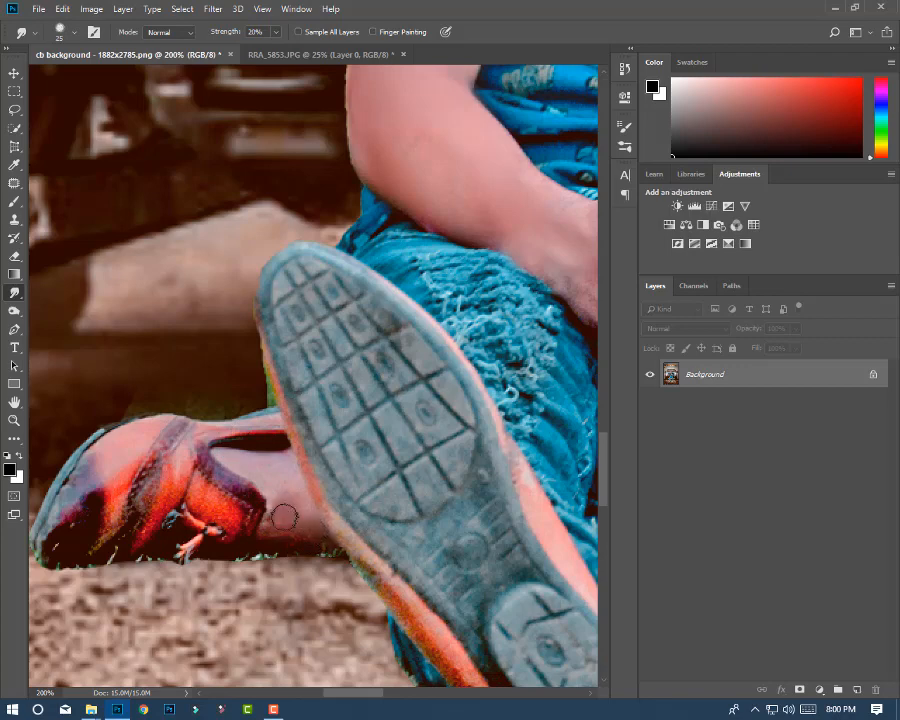
Start retouching the background above the rear shoe with Clone Stamp, and choose the soft round 30 px tip with 0% hardness
{"action": "left_click", "coordinate": [14, 219]}
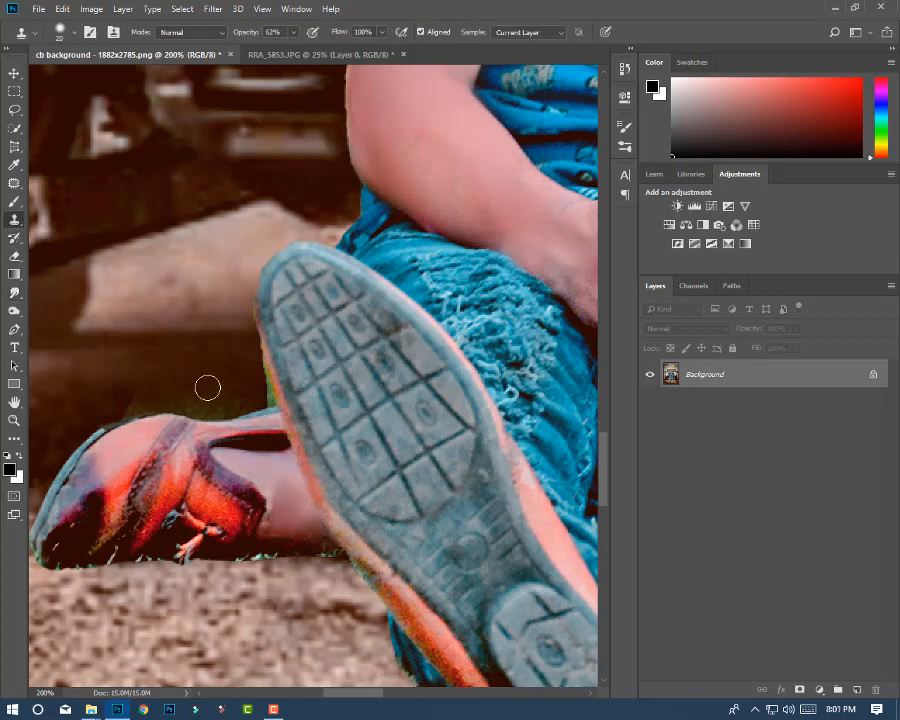
{"action": "left_click_drag", "start_coordinate": [197, 402], "coordinate": [187, 392]}
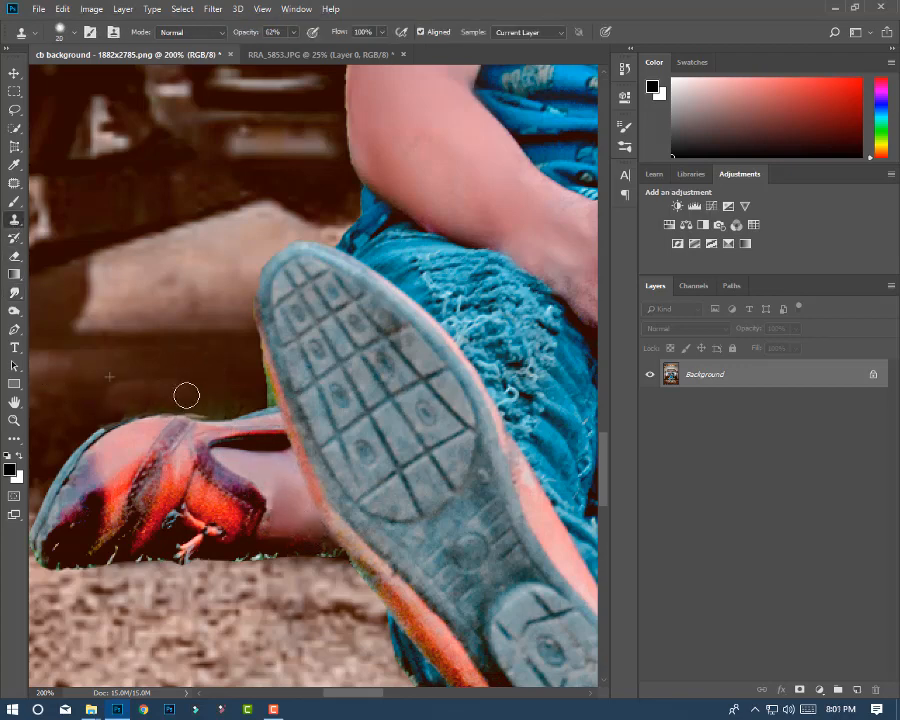
{"action": "key", "text": "F5"}
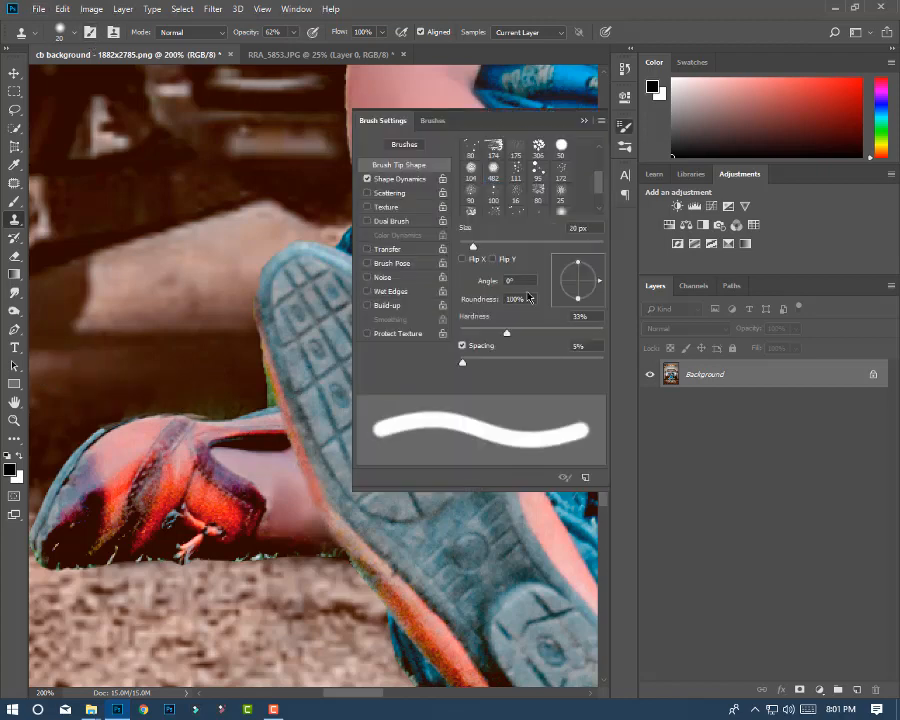
{"action": "scroll", "coordinate": [530, 175], "scroll_direction": "up", "scroll_amount": 3}
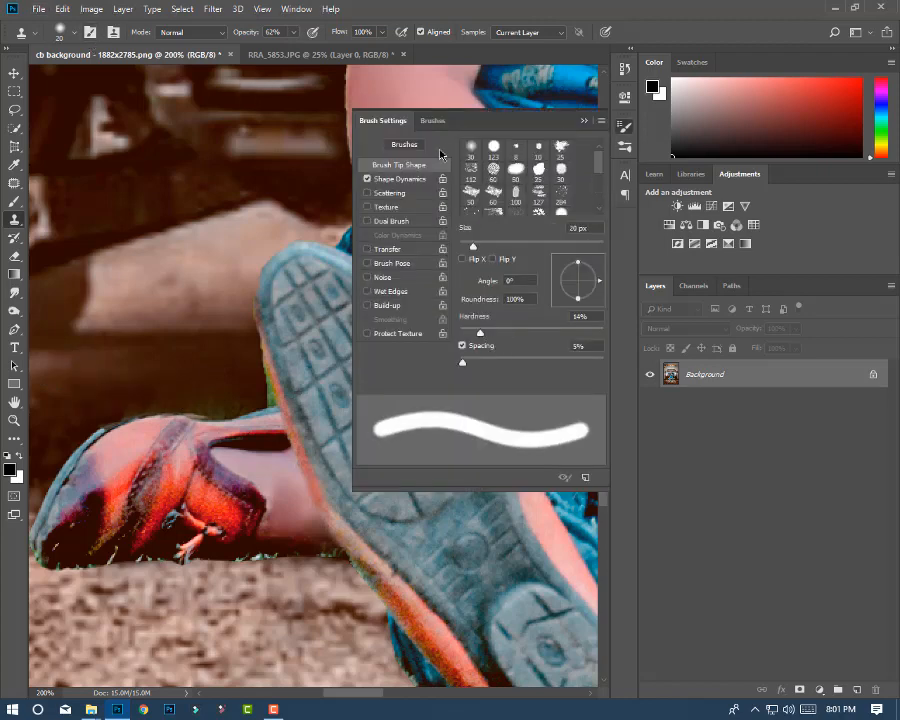
{"action": "scroll", "coordinate": [530, 175], "scroll_direction": "down", "scroll_amount": 3}
{"action": "left_click", "coordinate": [493, 200]}
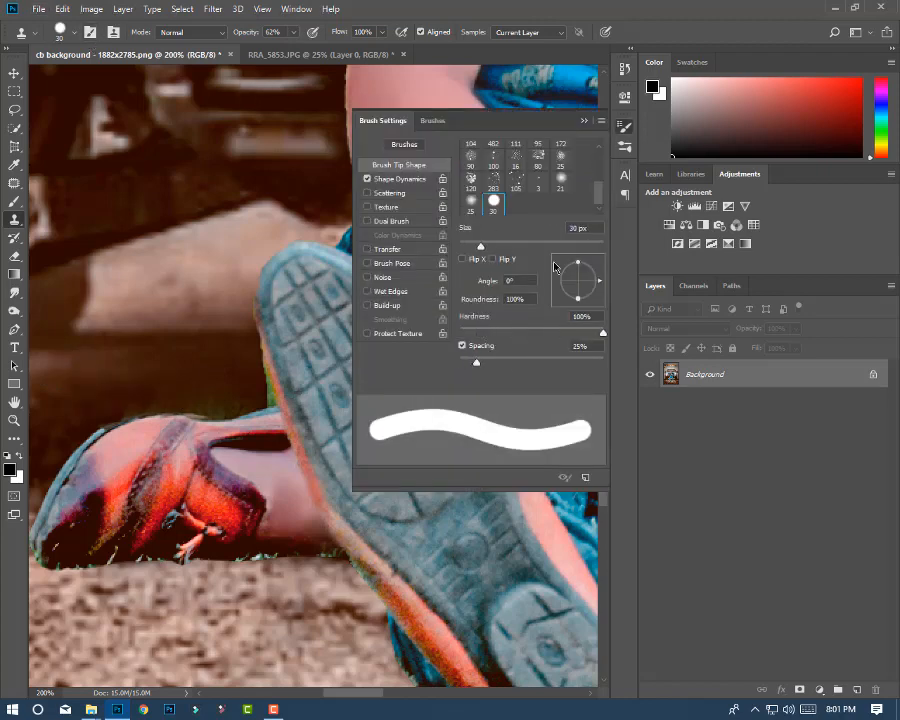
{"action": "scroll", "coordinate": [600, 198], "scroll_direction": "up", "scroll_amount": 3}
{"action": "left_click", "coordinate": [469, 151]}
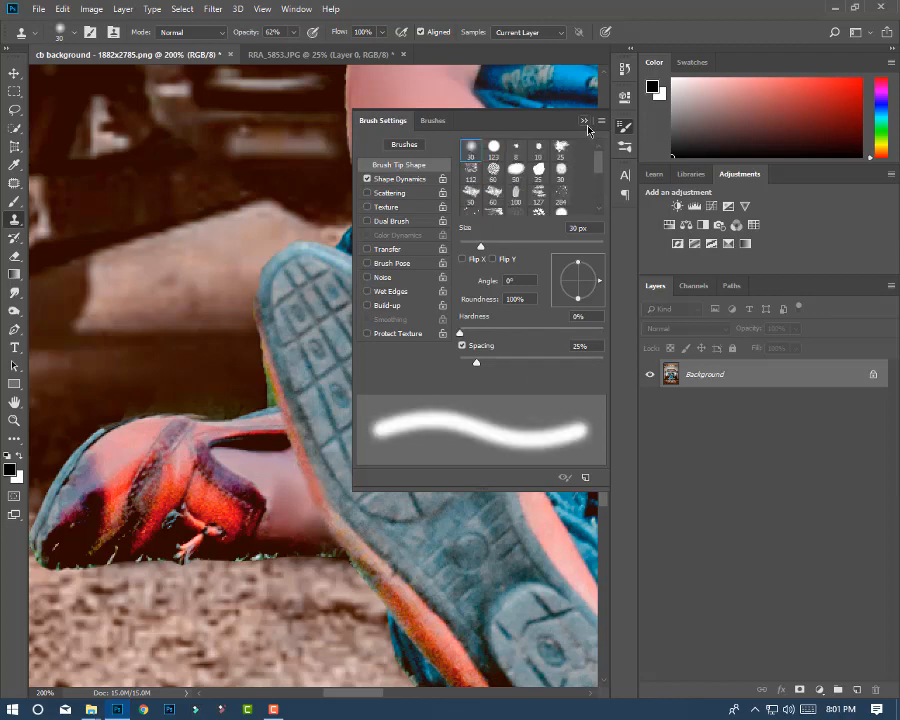
{"action": "left_click", "coordinate": [585, 121]}
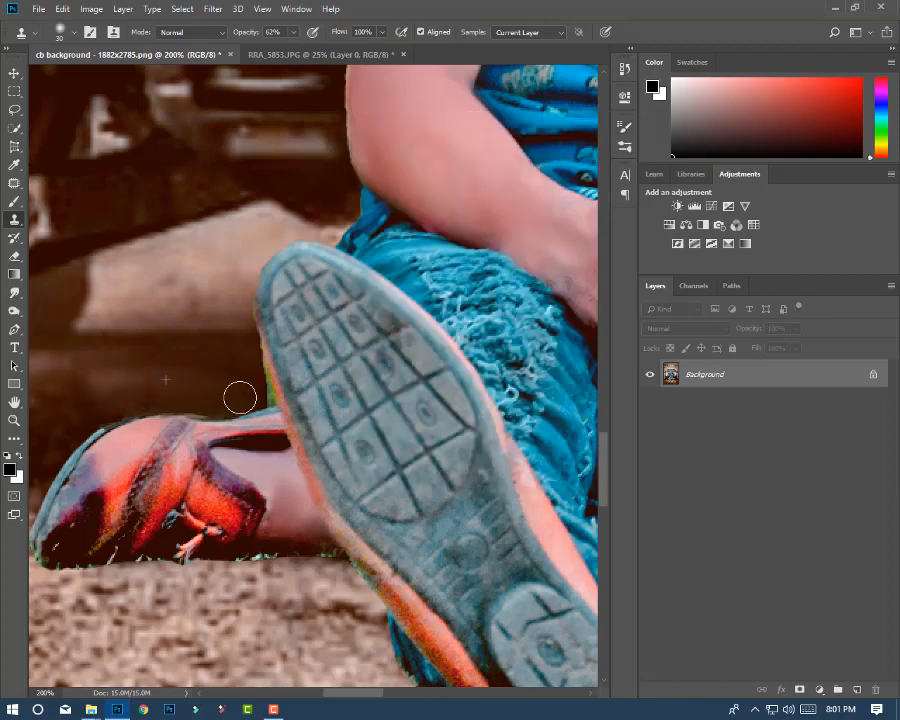
Clone dark background over the green fringe above the rear shoe with an 8 px brush at 100% opacity
{"action": "left_click", "coordinate": [196, 301], "text": "alt"}
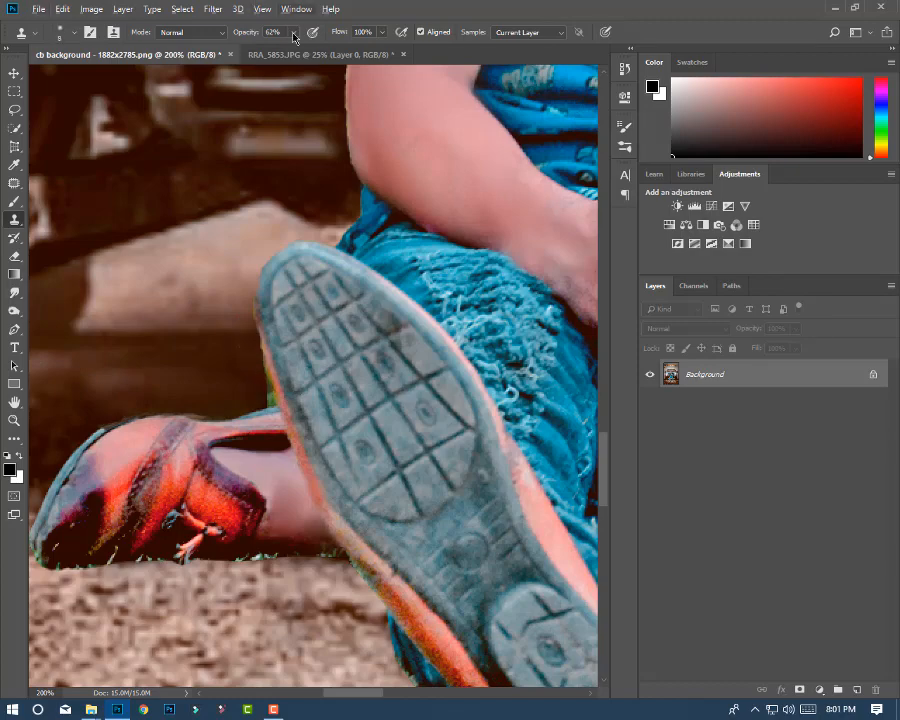
{"action": "key", "text": "0"}
{"action": "key", "text": "ctrl+Tab"}
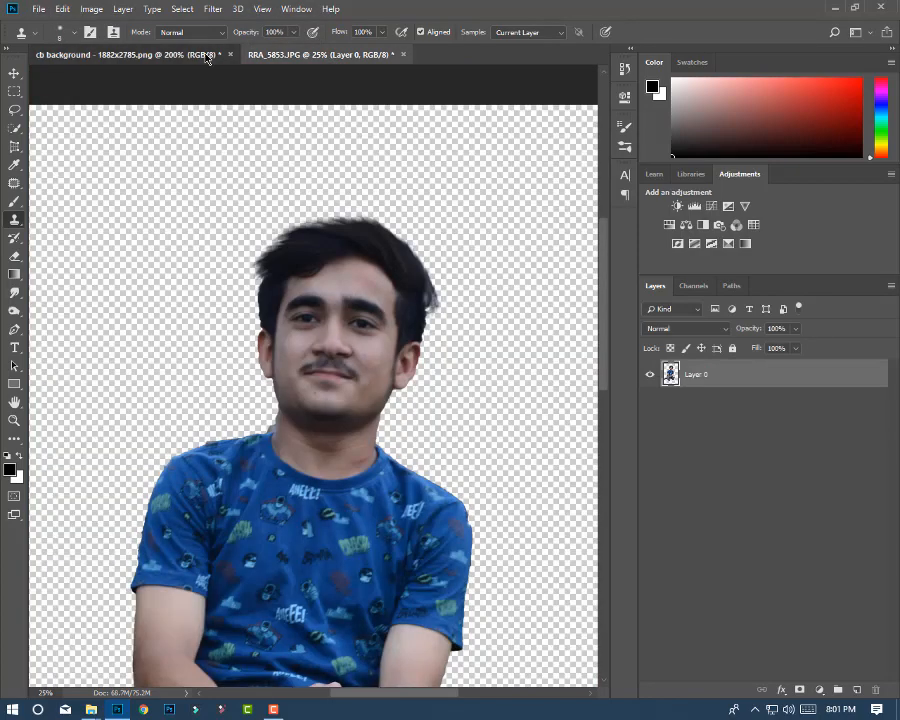
{"action": "left_click", "coordinate": [205, 55]}
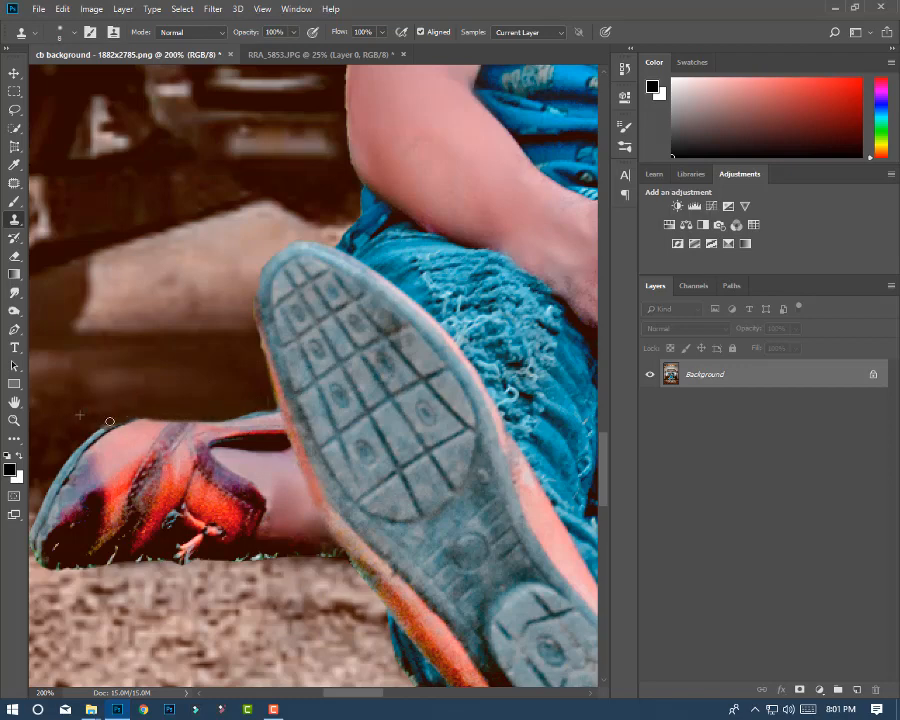
Clone ground texture along the rear shoe's lower edge with 10 to 15 px brushes, and undo the last stroke at the toe
{"action": "scroll", "coordinate": [110, 421], "scroll_direction": "down", "scroll_amount": 3}
{"action": "scroll", "coordinate": [164, 543], "scroll_direction": "left", "scroll_amount": 4}
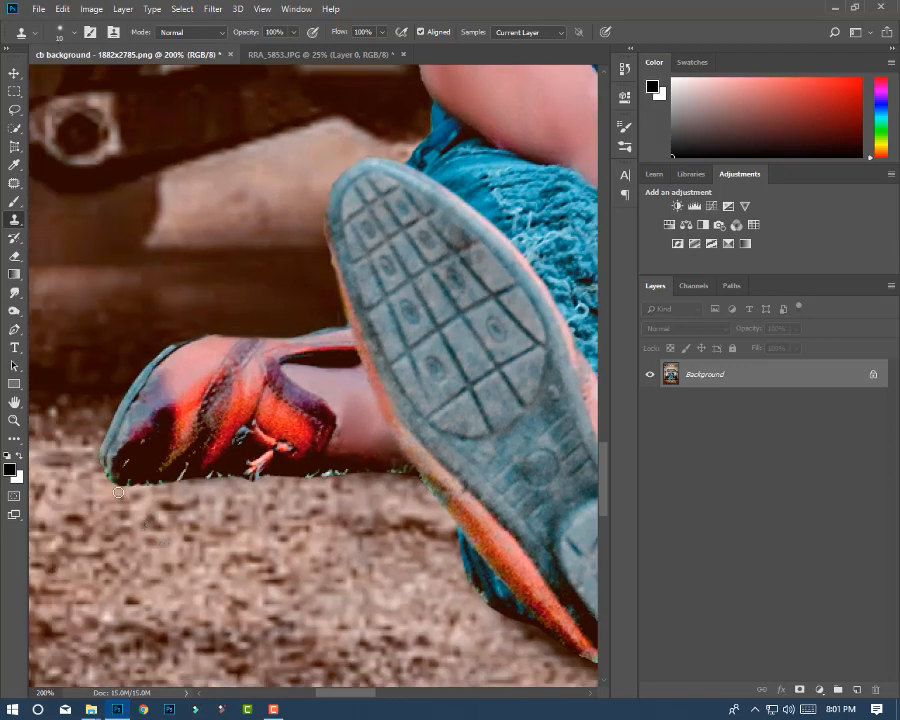
{"action": "left_click_drag", "start_coordinate": [124, 491], "coordinate": [337, 483]}
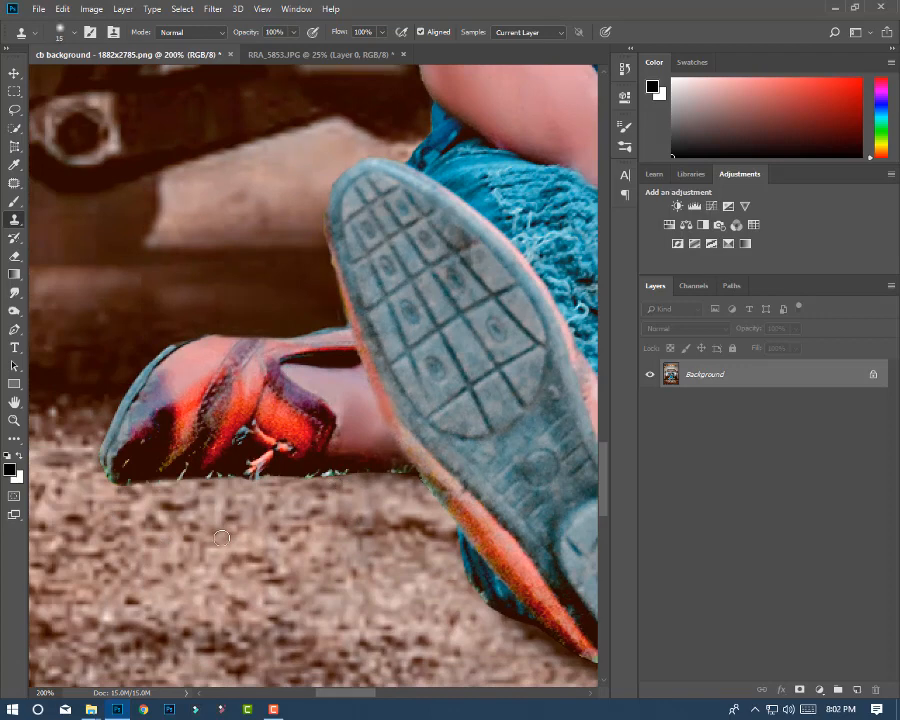
{"action": "left_click_drag", "start_coordinate": [205, 484], "coordinate": [411, 475]}
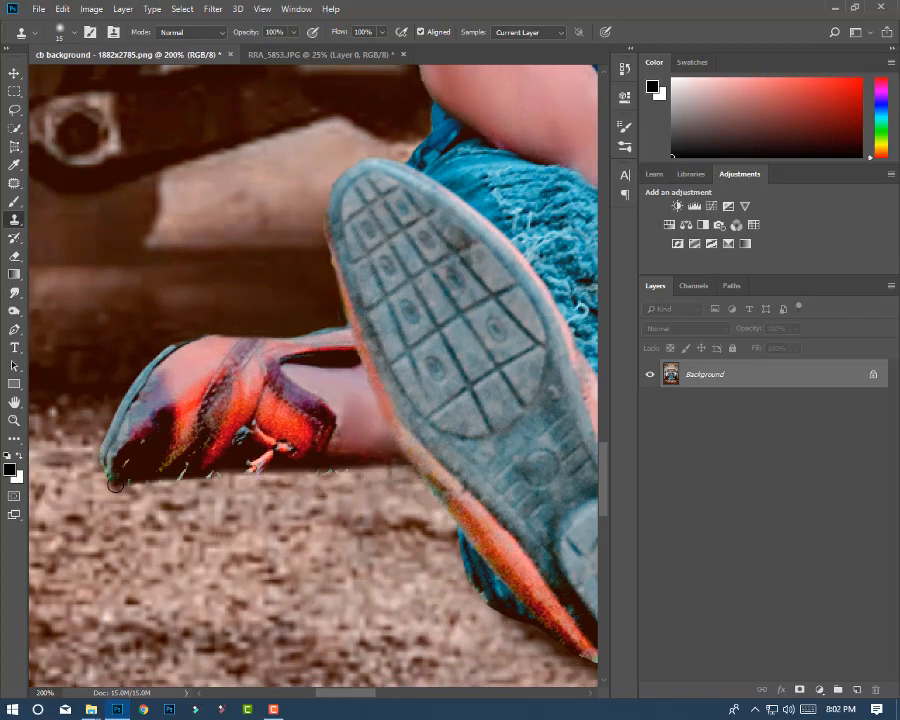
{"action": "left_click_drag", "start_coordinate": [116, 484], "coordinate": [150, 489]}
{"action": "key", "text": "ctrl+z"}
{"action": "key", "text": "ctrl+minus"}
{"action": "key", "text": "ctrl+minus"}
{"action": "left_click_drag", "start_coordinate": [461, 451], "coordinate": [393, 519]}
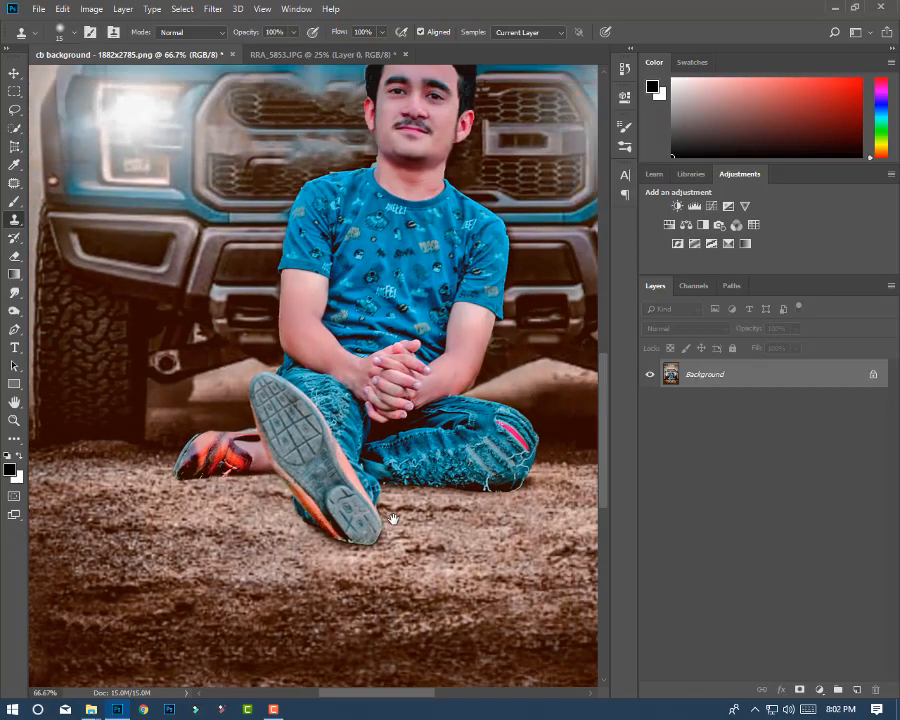
{"action": "scroll", "coordinate": [375, 525], "scroll_direction": "up", "scroll_amount": 3}
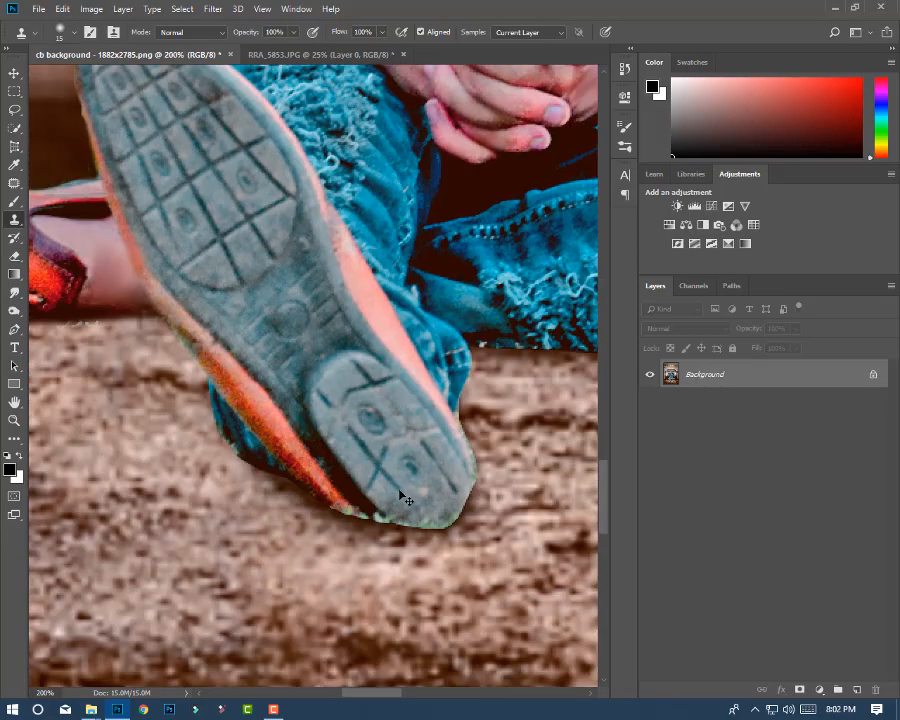
{"action": "scroll", "coordinate": [386, 349], "scroll_direction": "down", "scroll_amount": 4}
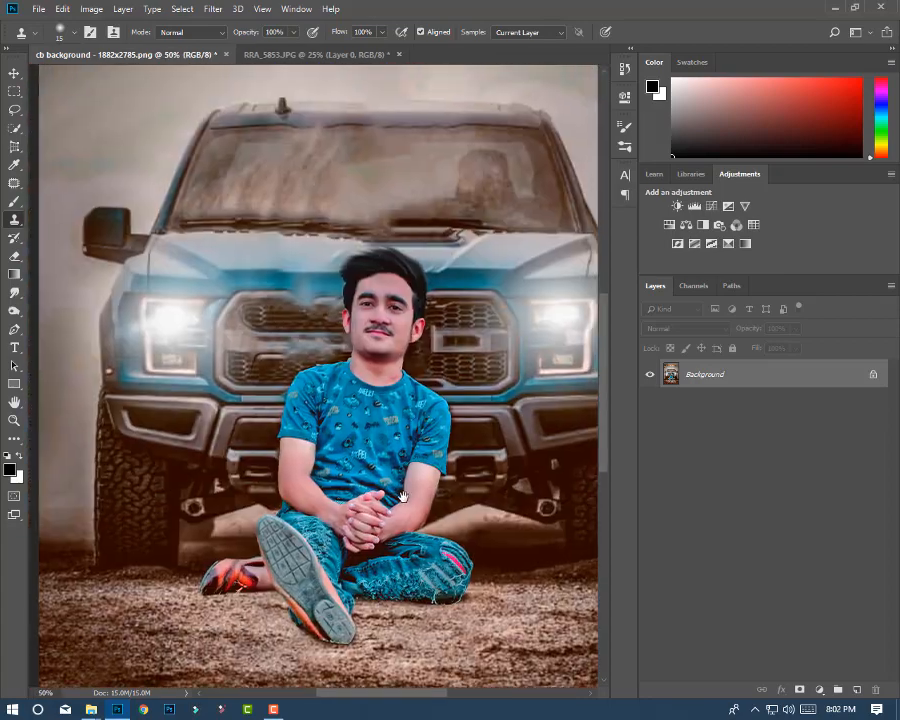
{"action": "scroll", "coordinate": [403, 497], "scroll_direction": "down", "scroll_amount": 2}
Place the photographer's signature logo as an embedded file from the Photography Logo folder in PS Photoshop Work > PS Stock
{"action": "left_click", "coordinate": [38, 9]}
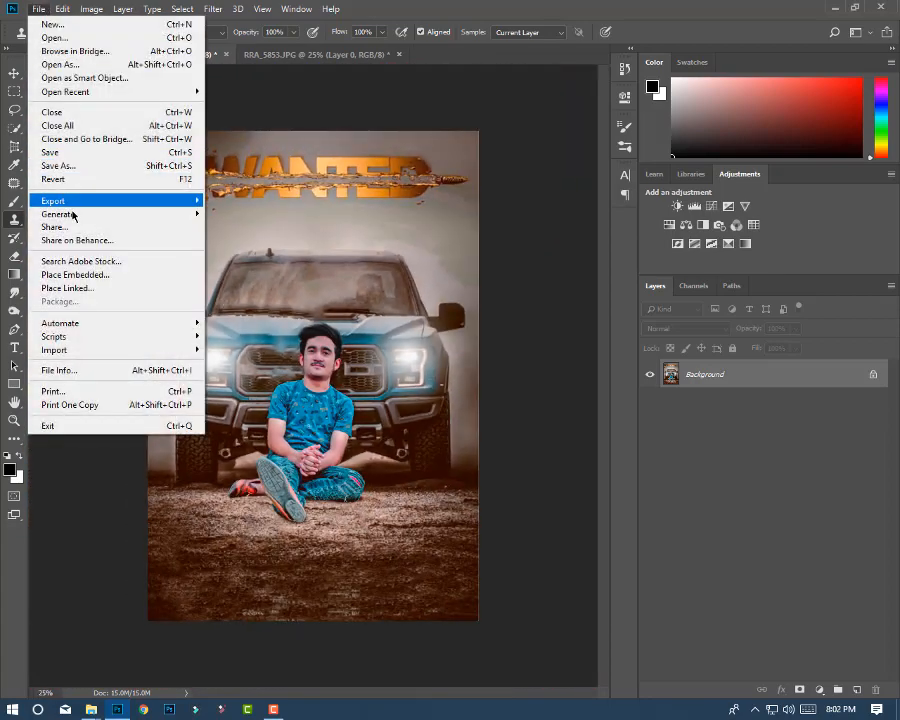
{"action": "left_click", "coordinate": [62, 267]}
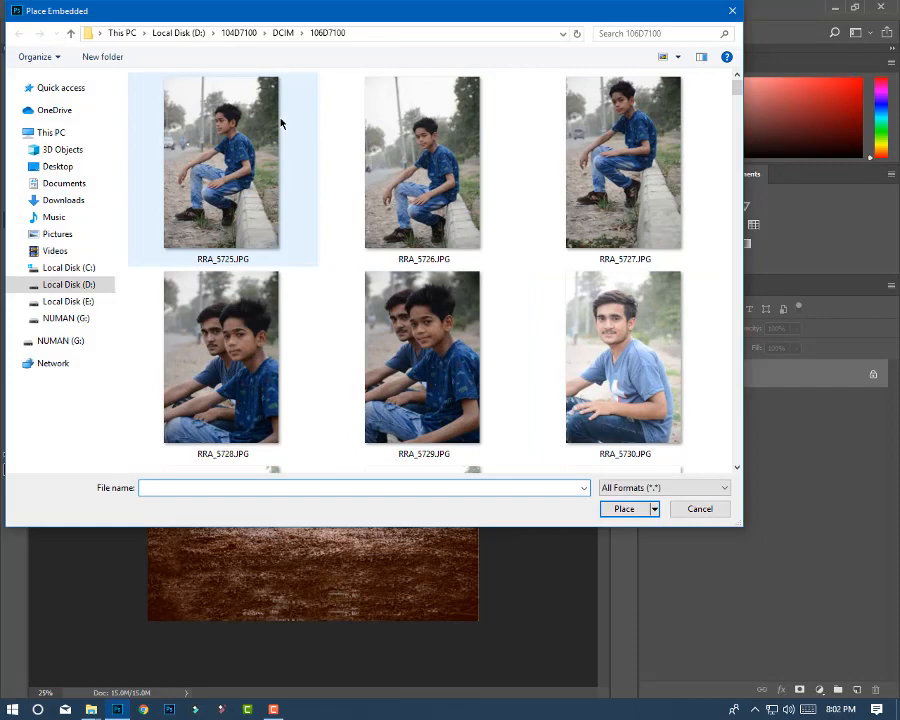
{"action": "left_click", "coordinate": [70, 284]}
{"action": "double_click", "coordinate": [546, 100]}
{"action": "double_click", "coordinate": [164, 115]}
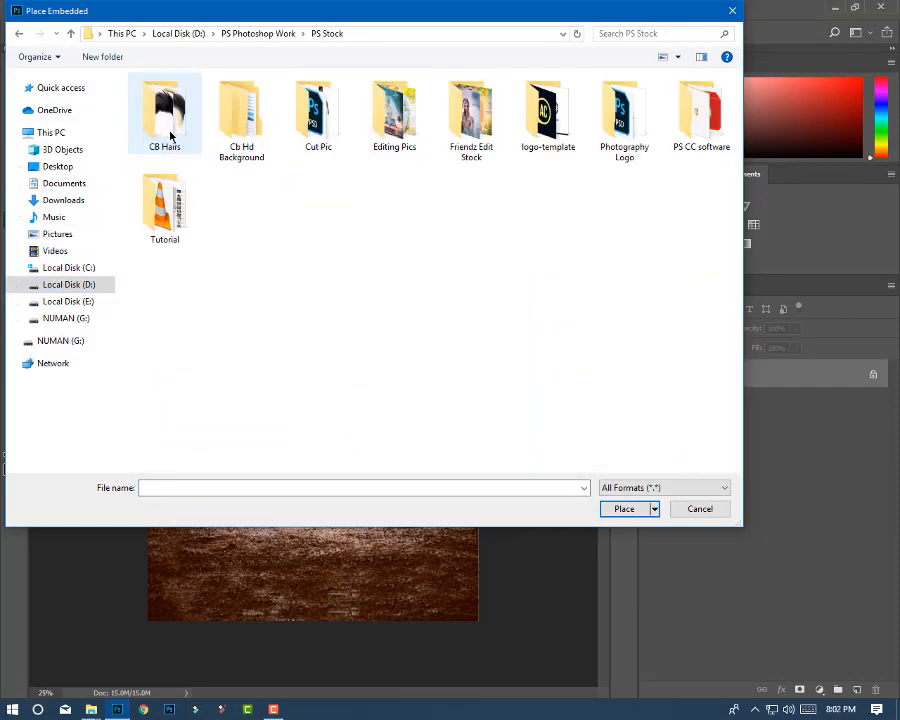
{"action": "double_click", "coordinate": [622, 118]}
{"action": "left_click", "coordinate": [238, 114]}
{"action": "double_click", "coordinate": [238, 119]}
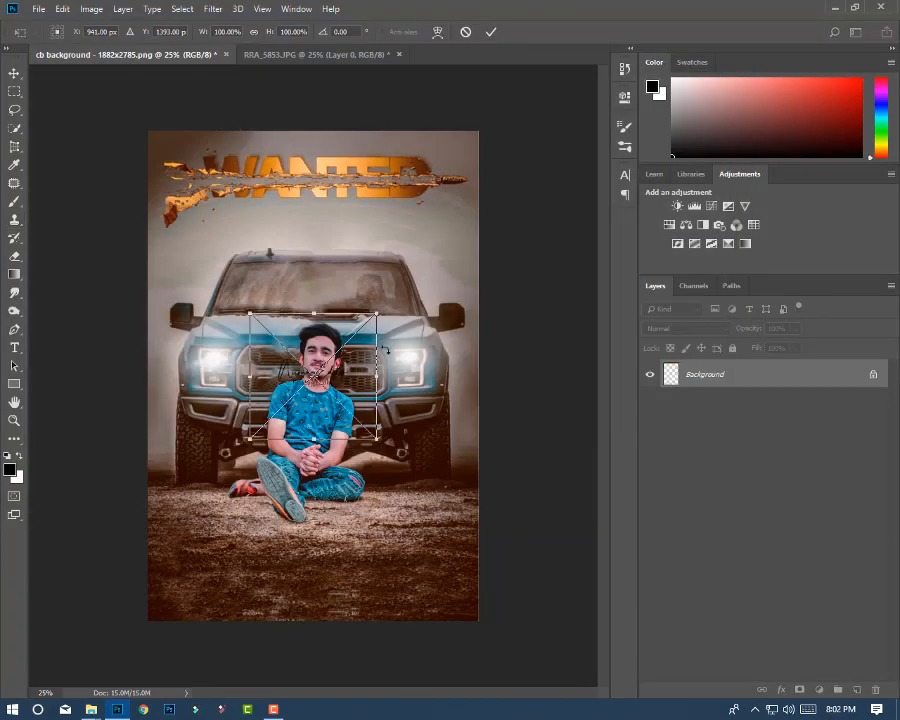
Scale the placed signature logo to 80.56% beside the truck's roof, above the left-hand mirror, and rasterize its layer
{"action": "left_click_drag", "start_coordinate": [333, 376], "coordinate": [428, 240]}
{"action": "left_click_drag", "start_coordinate": [396, 258], "coordinate": [224, 394]}
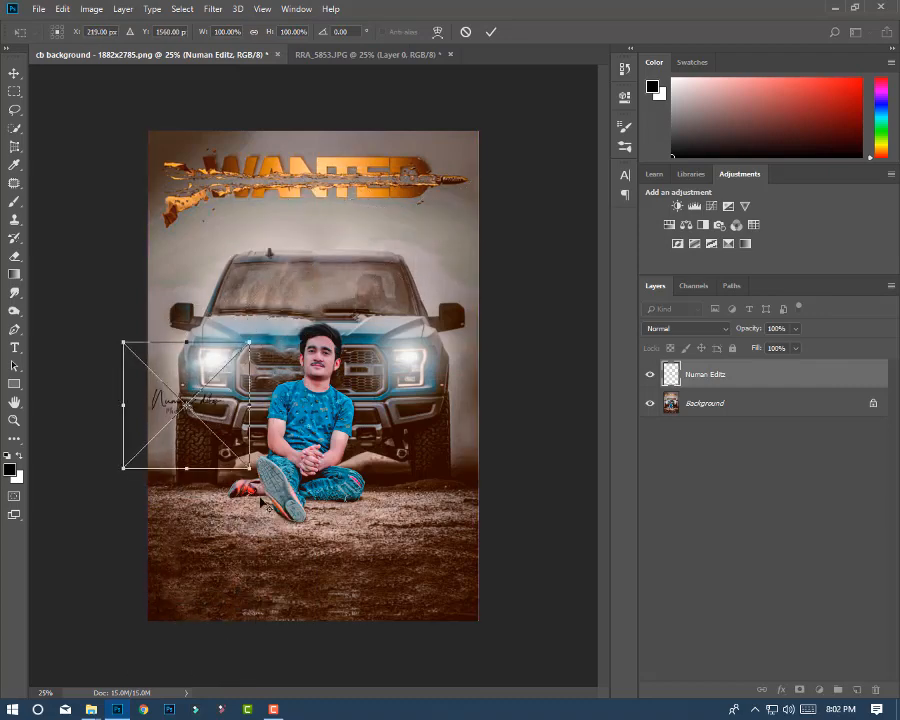
{"action": "mouse_move", "coordinate": [249, 468]}
{"action": "left_mouse_down"}
{"action": "mouse_move", "coordinate": [236, 455]}
{"action": "mouse_move", "coordinate": [236, 275]}
{"action": "mouse_move", "coordinate": [219, 288]}
{"action": "left_mouse_up"}
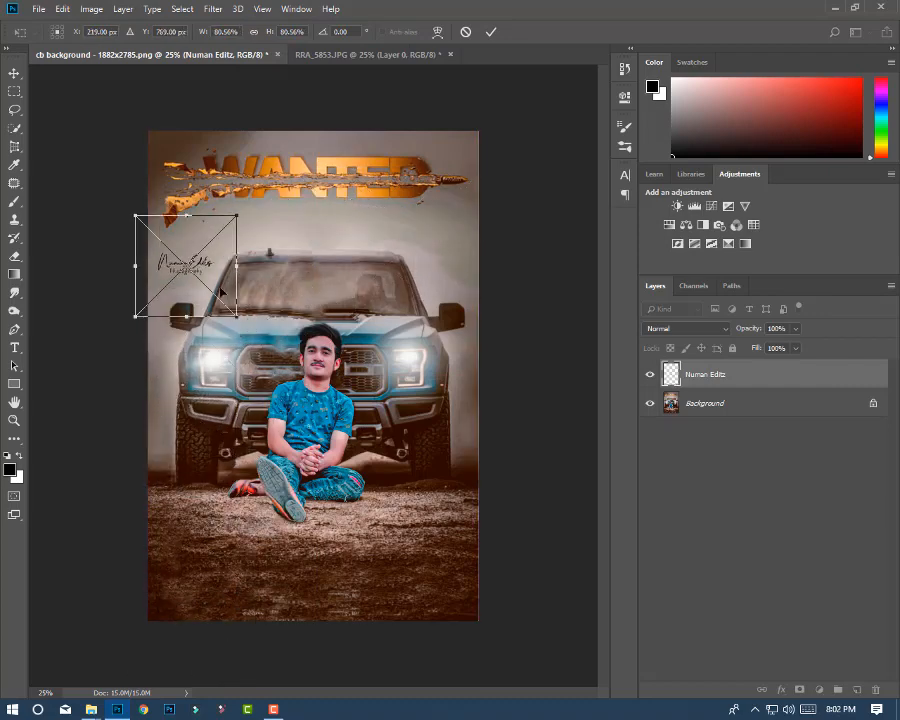
{"action": "key", "text": "Return"}
{"action": "right_click", "coordinate": [789, 377]}
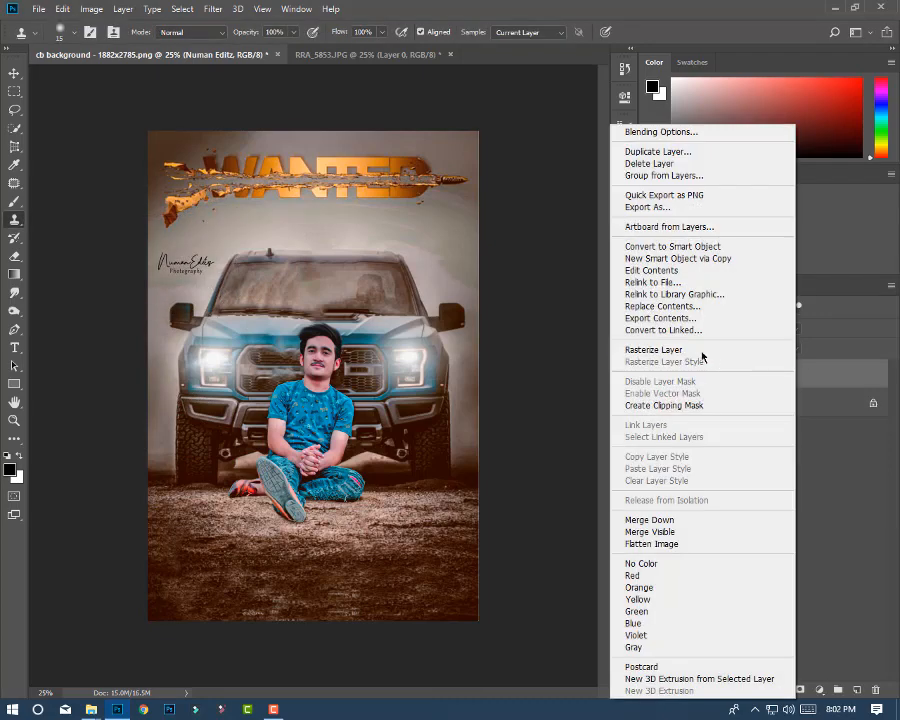
{"action": "left_click", "coordinate": [700, 350]}
Move the signature logo to the centre of the sky between the WANTED title and the truck's roof
{"action": "key", "text": "ctrl+plus"}
{"action": "key", "text": "ctrl+plus"}
{"action": "left_click", "coordinate": [14, 73]}
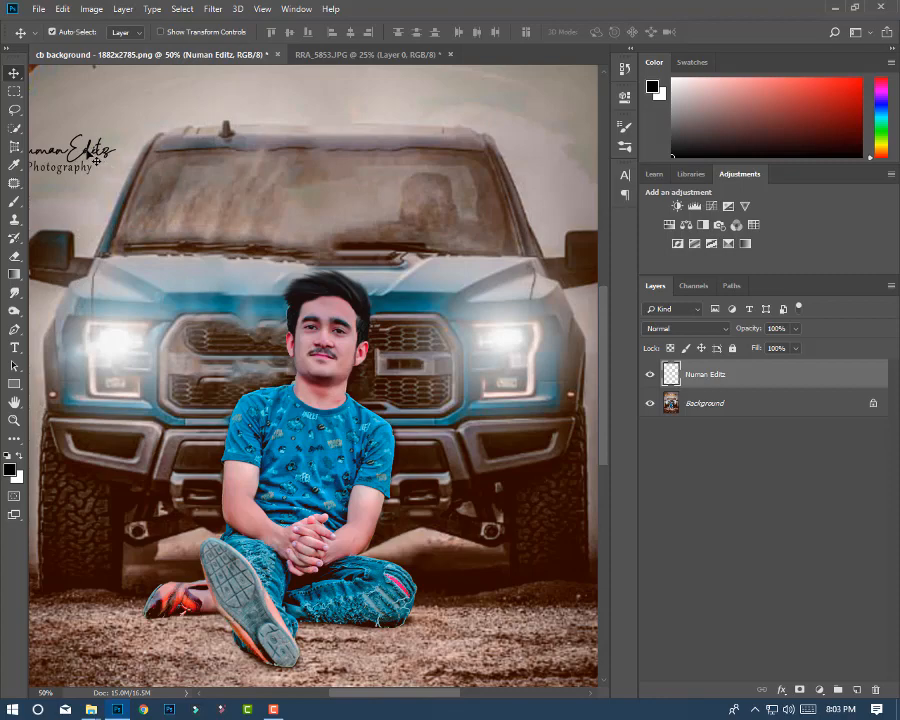
{"action": "left_click_drag", "start_coordinate": [97, 160], "coordinate": [160, 346]}
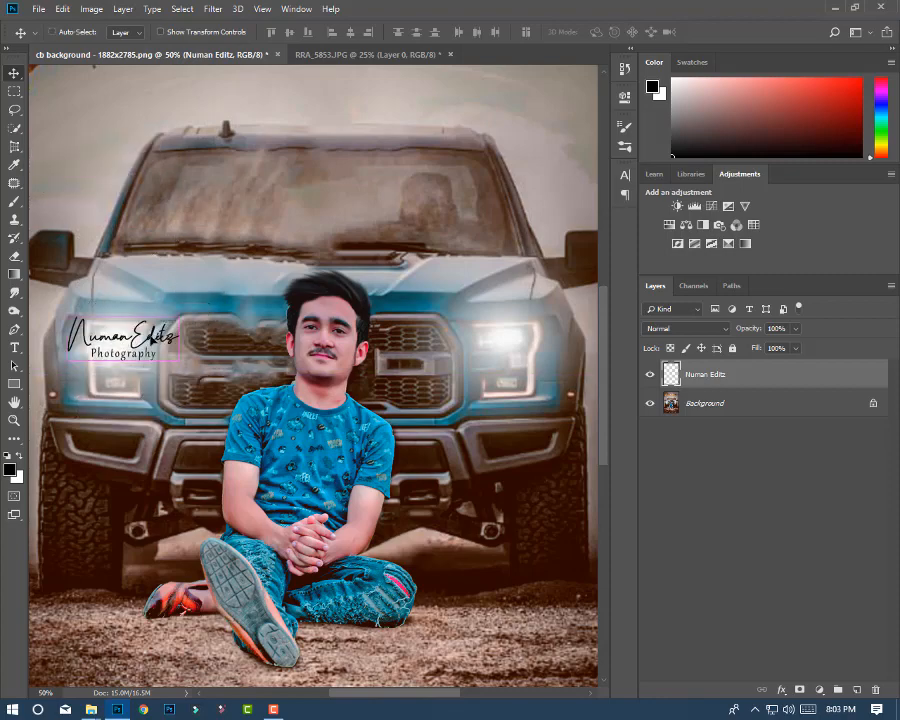
{"action": "key", "text": "ctrl+minus"}
{"action": "key", "text": "ctrl+minus"}
{"action": "left_click_drag", "start_coordinate": [240, 368], "coordinate": [330, 225]}
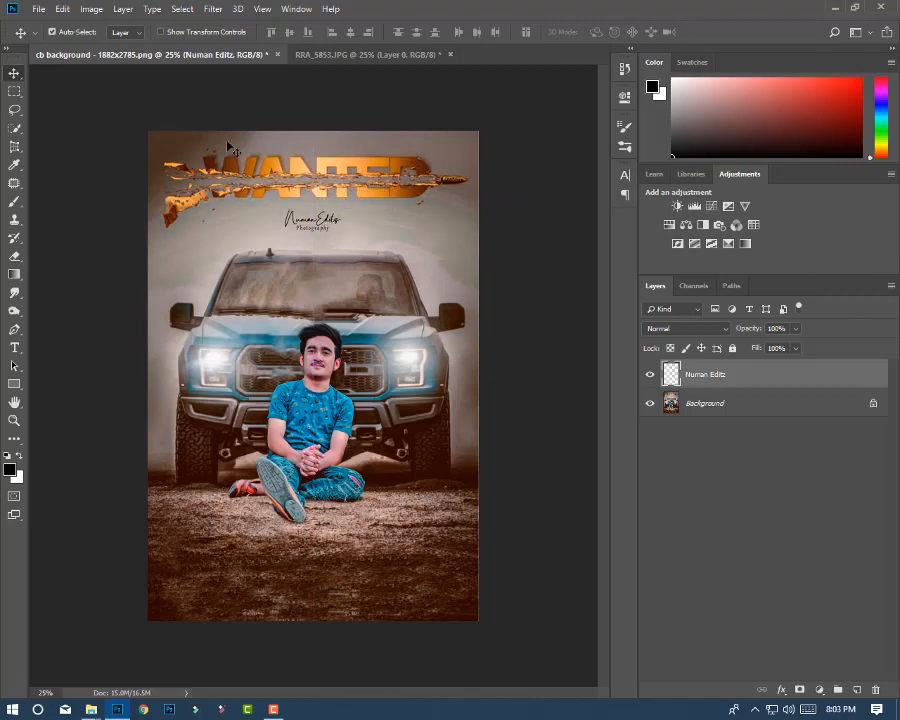
Start saving the composite as the JPEG file cb background - 1882x2785.jpg and browse to Local Disk (D:)
{"action": "key", "text": "ctrl+shift+s"}
{"action": "left_click", "coordinate": [200, 478]}
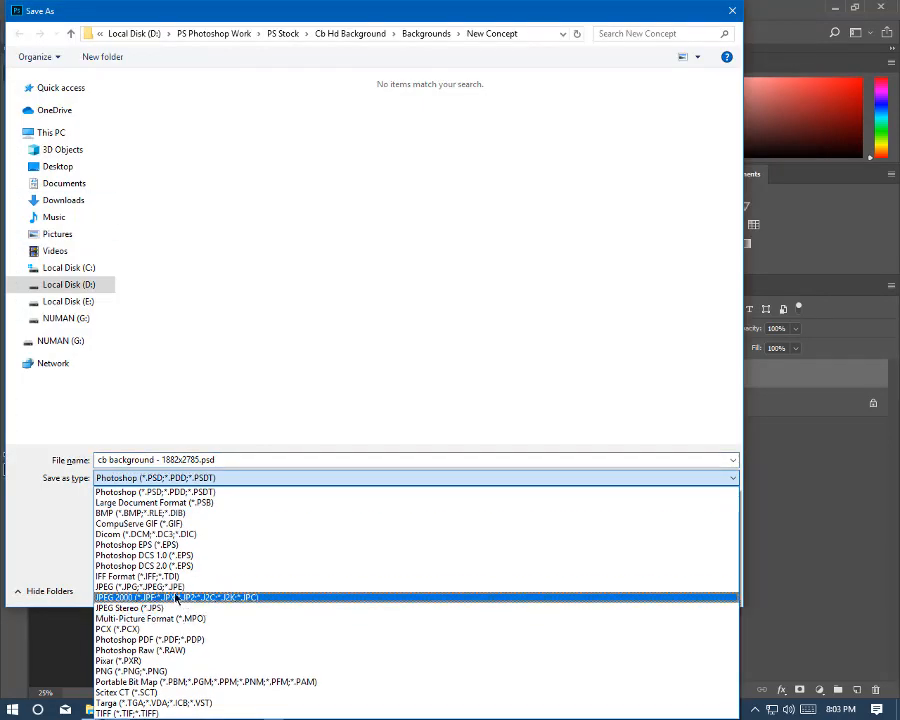
{"action": "left_click", "coordinate": [140, 587]}
{"action": "left_click", "coordinate": [68, 284]}
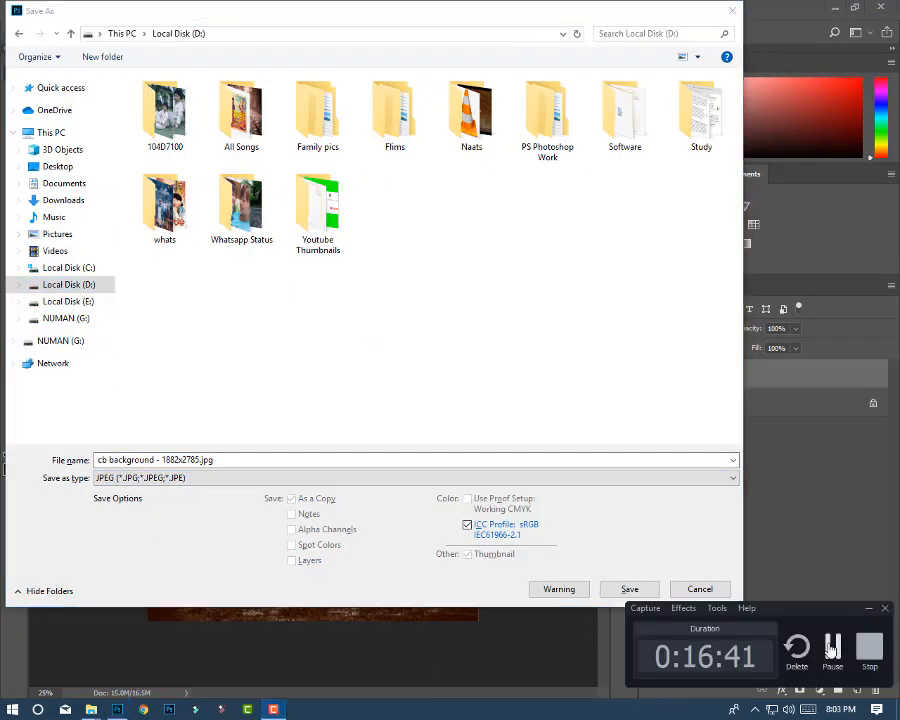
{"action": "left_click", "coordinate": [831, 648]}
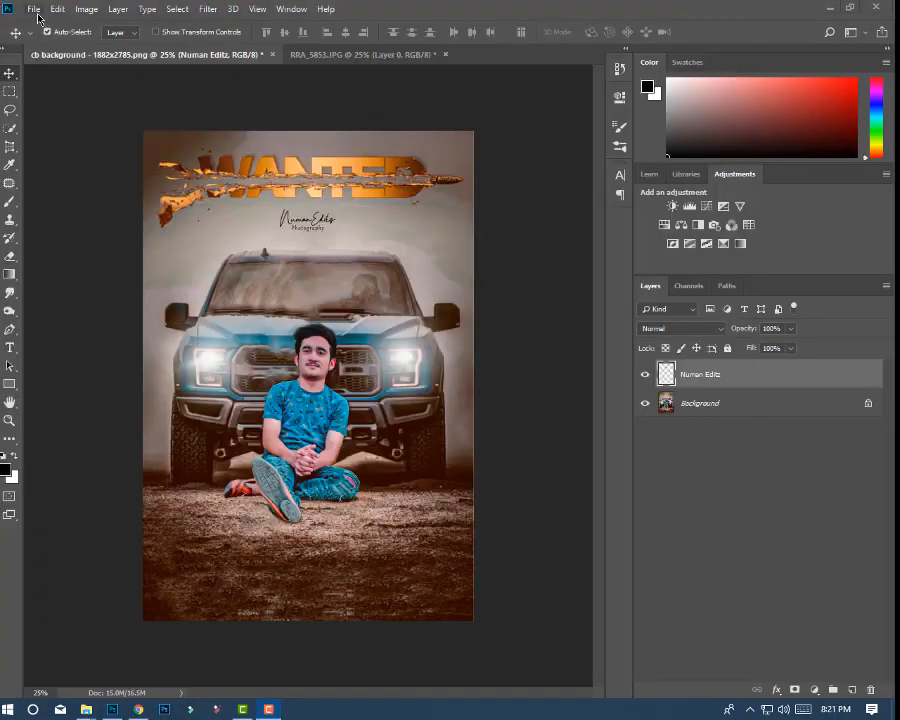
Place the rifle image as an embedded file from PS Stock > Cb Hd Background > Backgrounds > New BG
{"action": "left_click", "coordinate": [36, 12]}
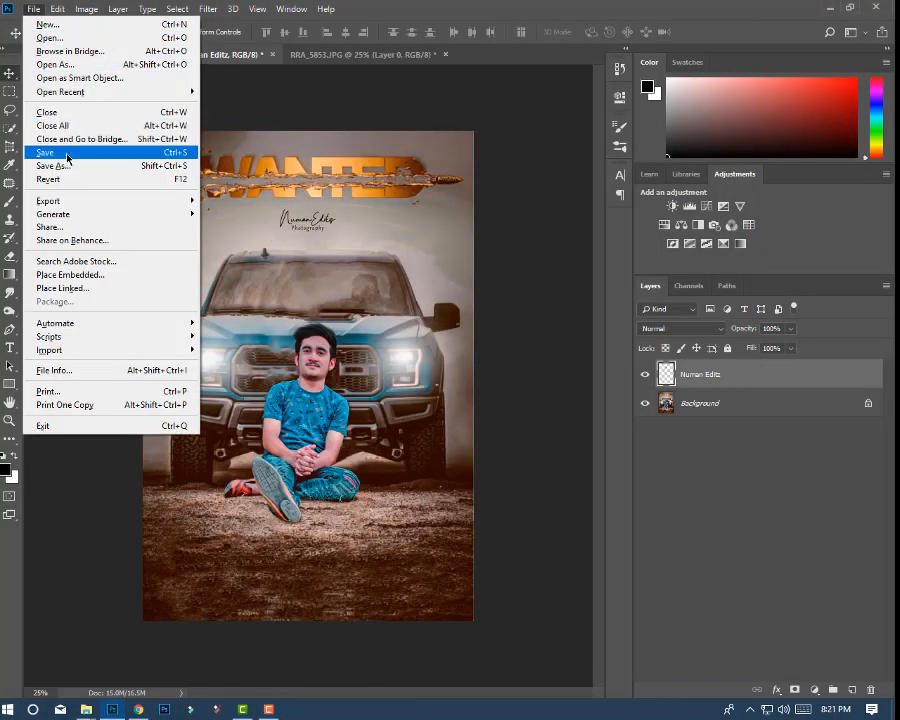
{"action": "left_click", "coordinate": [72, 278]}
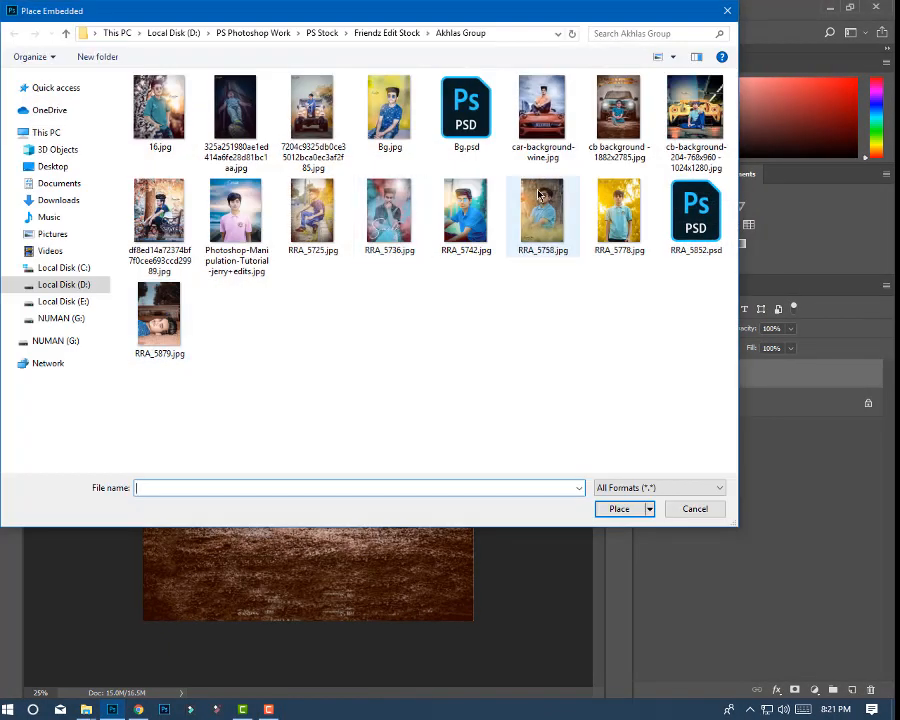
{"action": "left_click", "coordinate": [318, 33]}
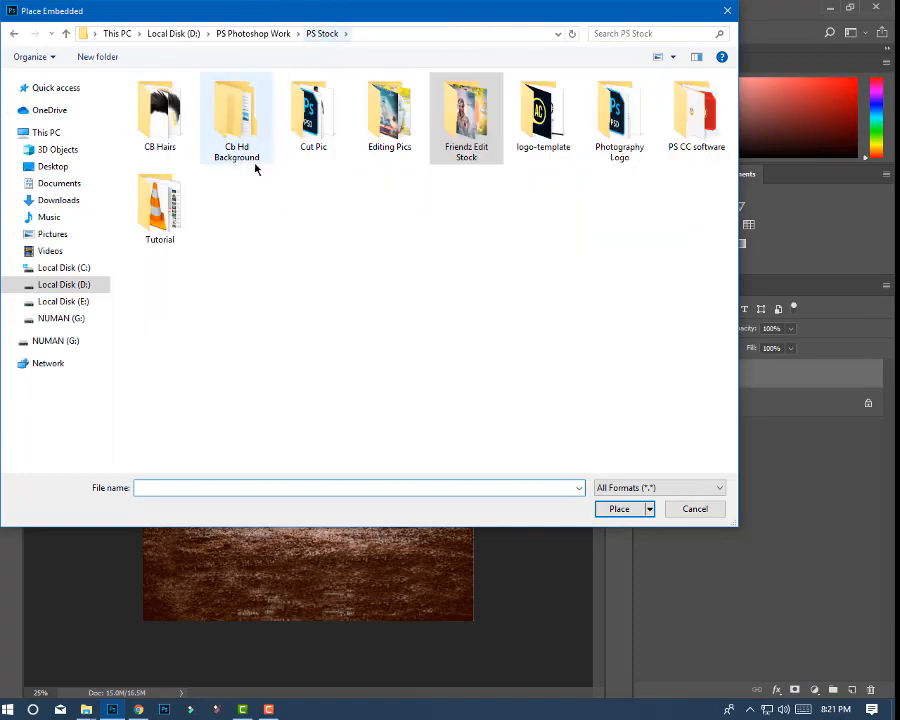
{"action": "double_click", "coordinate": [248, 140]}
{"action": "double_click", "coordinate": [248, 133]}
{"action": "double_click", "coordinate": [382, 98]}
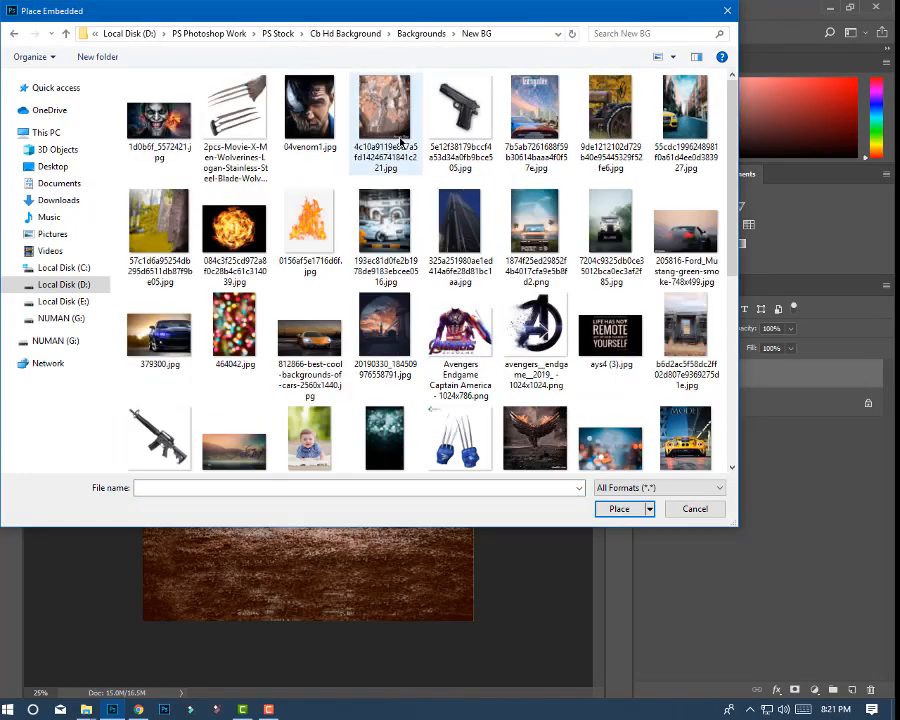
{"action": "double_click", "coordinate": [187, 426]}
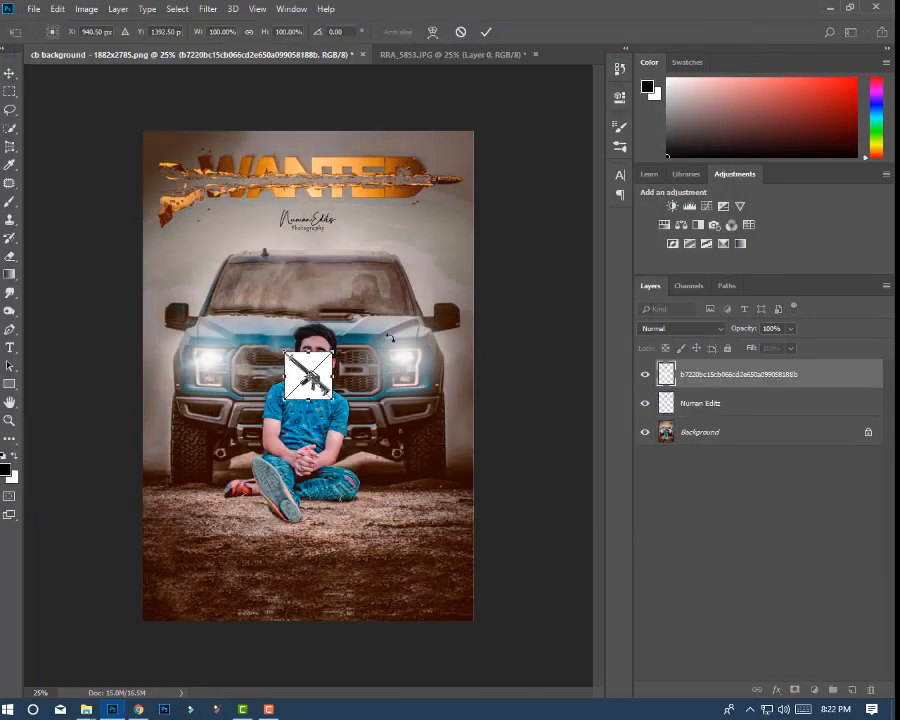
Enlarge the placed rifle image proportionally over the truck and the man, and apply the placement
{"action": "left_click_drag", "start_coordinate": [336, 349], "coordinate": [510, 219]}
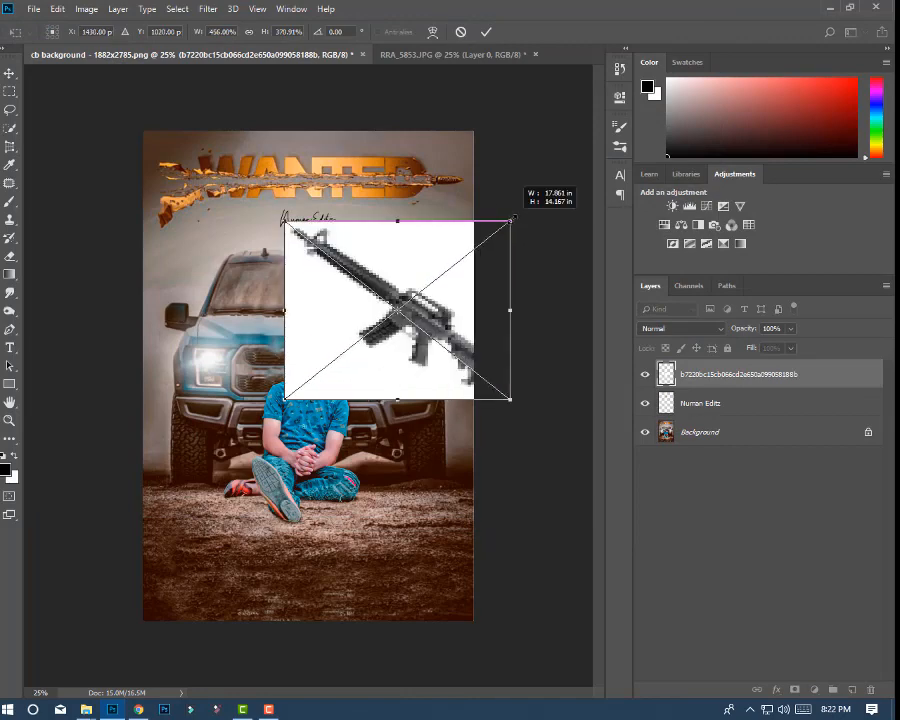
{"action": "left_click", "coordinate": [249, 32]}
{"action": "left_click_drag", "start_coordinate": [404, 246], "coordinate": [324, 298]}
{"action": "key", "text": "Return"}
Rasterize the rifle layer and delete its surrounding white background using the Magic Wand at tolerance 32
{"action": "left_click_drag", "start_coordinate": [17, 131], "coordinate": [68, 145]}
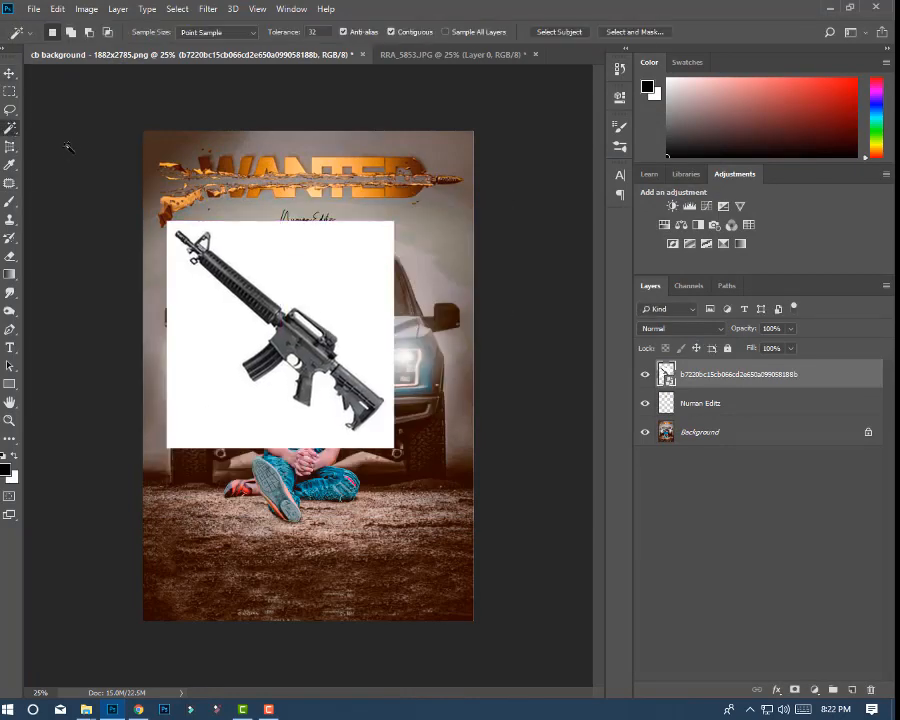
{"action": "left_click", "coordinate": [349, 259]}
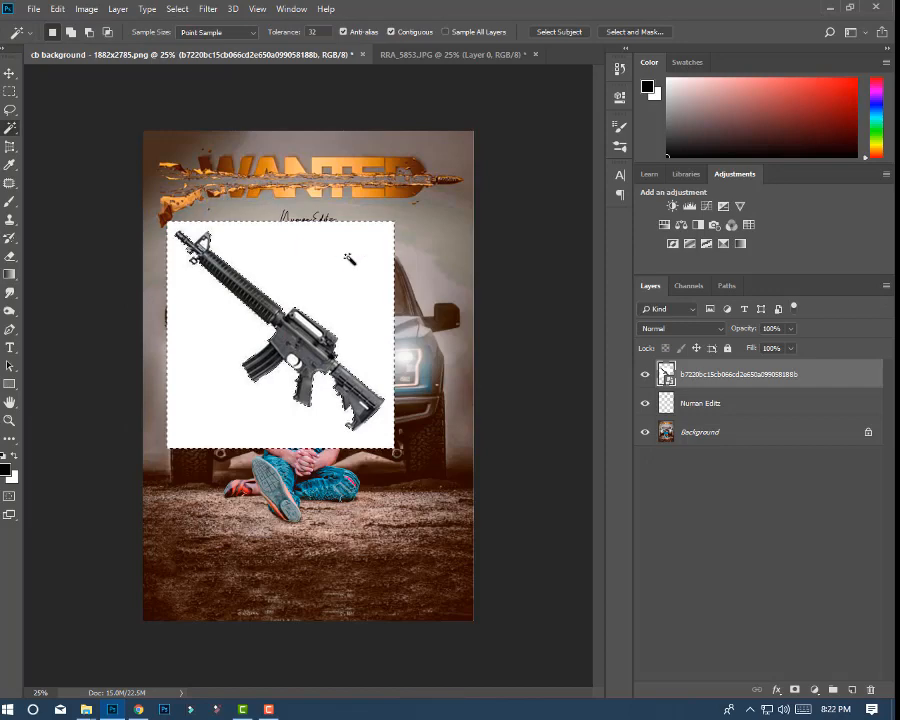
{"action": "right_click", "coordinate": [722, 378]}
{"action": "left_click", "coordinate": [585, 350]}
{"action": "key", "text": "Delete"}
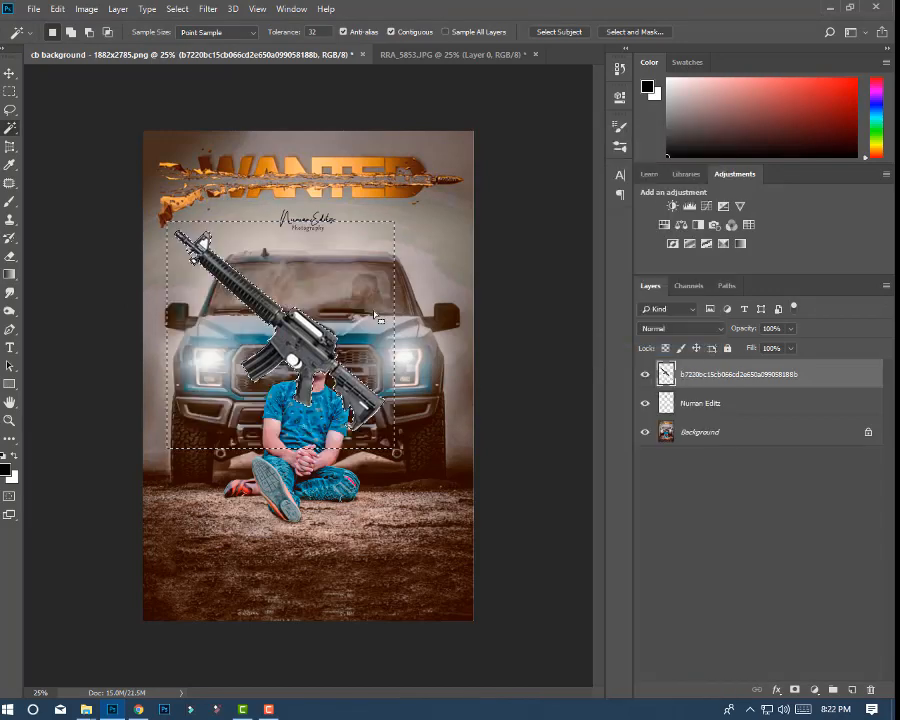
{"action": "key", "text": "ctrl+d"}
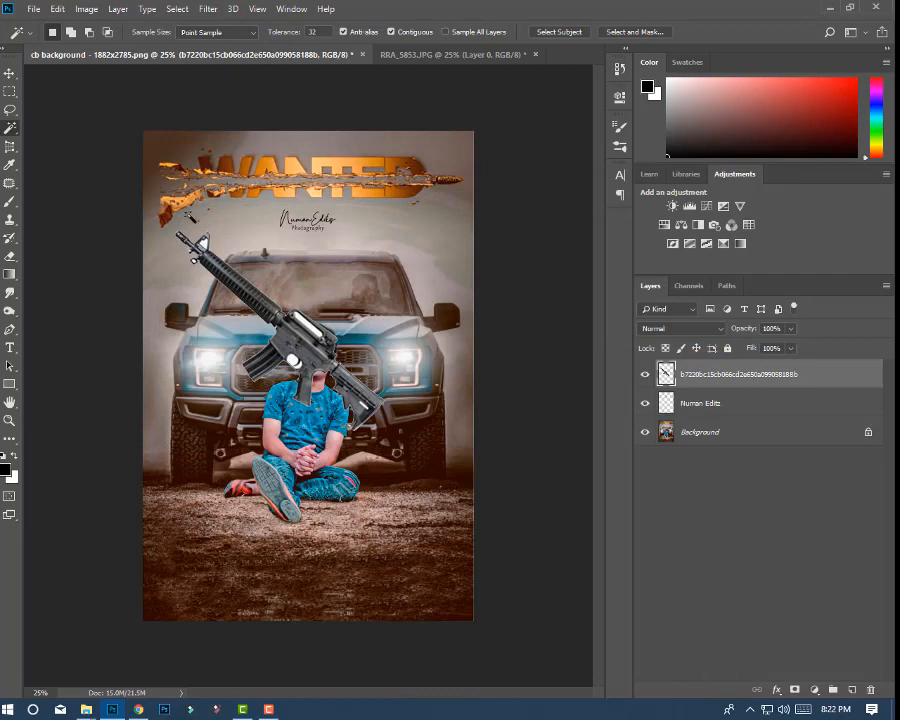
Delete the enclosed white areas in the rifle's carry handle, trigger guard and stock
{"action": "key", "text": "ctrl+BackSpace"}
{"action": "key", "text": "ctrl+z"}
{"action": "key", "text": "ctrl+plus"}
{"action": "key", "text": "ctrl+plus"}
{"action": "key", "text": "ctrl+plus"}
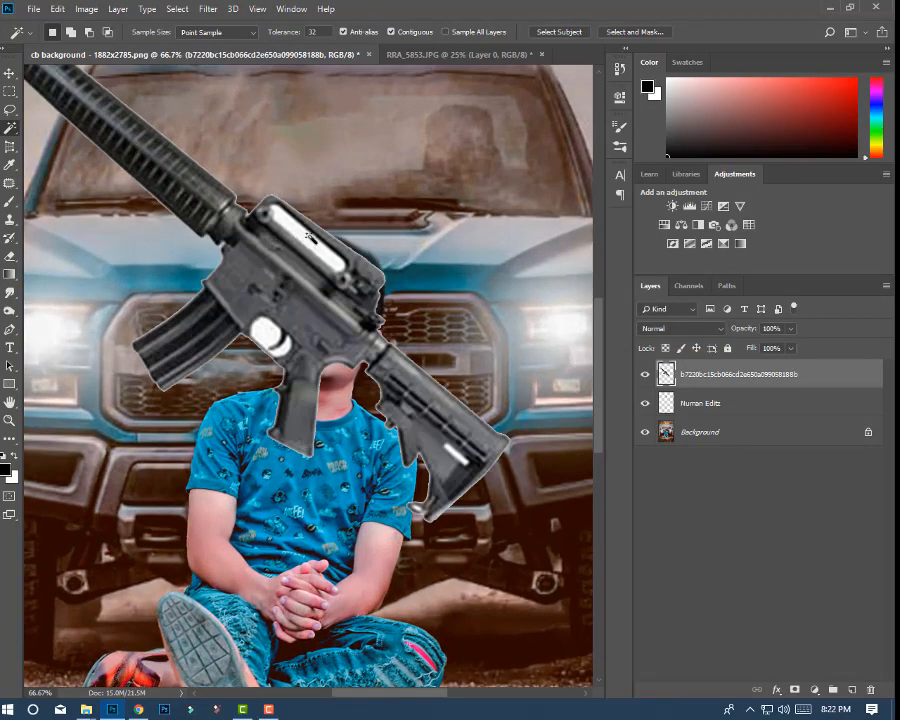
{"action": "left_click", "coordinate": [264, 331], "text": "shift"}
{"action": "left_click", "coordinate": [282, 349], "text": "shift"}
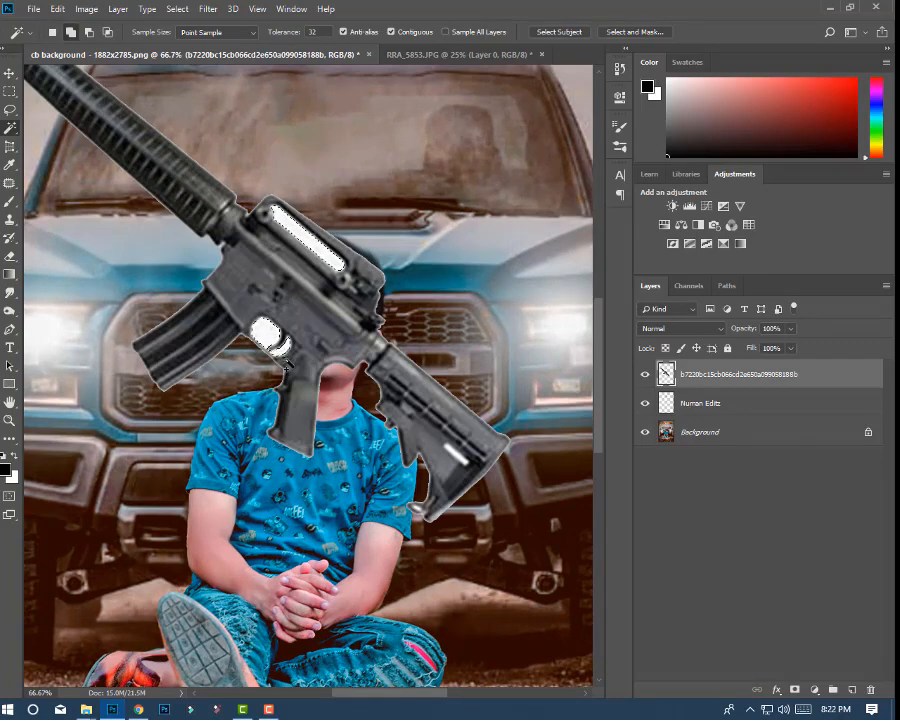
{"action": "left_click", "coordinate": [454, 454], "text": "shift"}
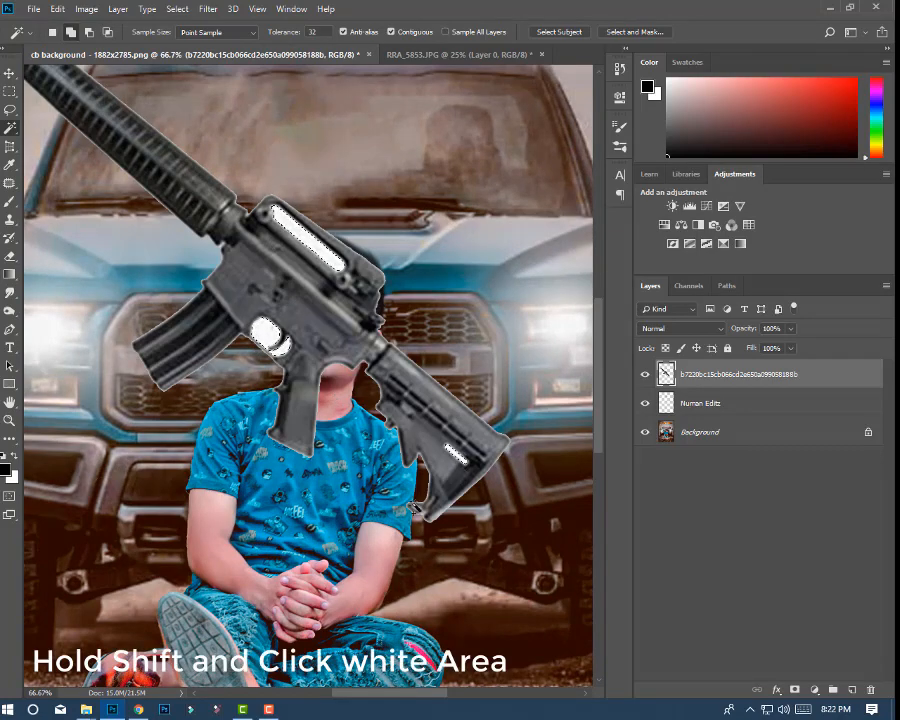
{"action": "left_click", "coordinate": [417, 508], "text": "shift"}
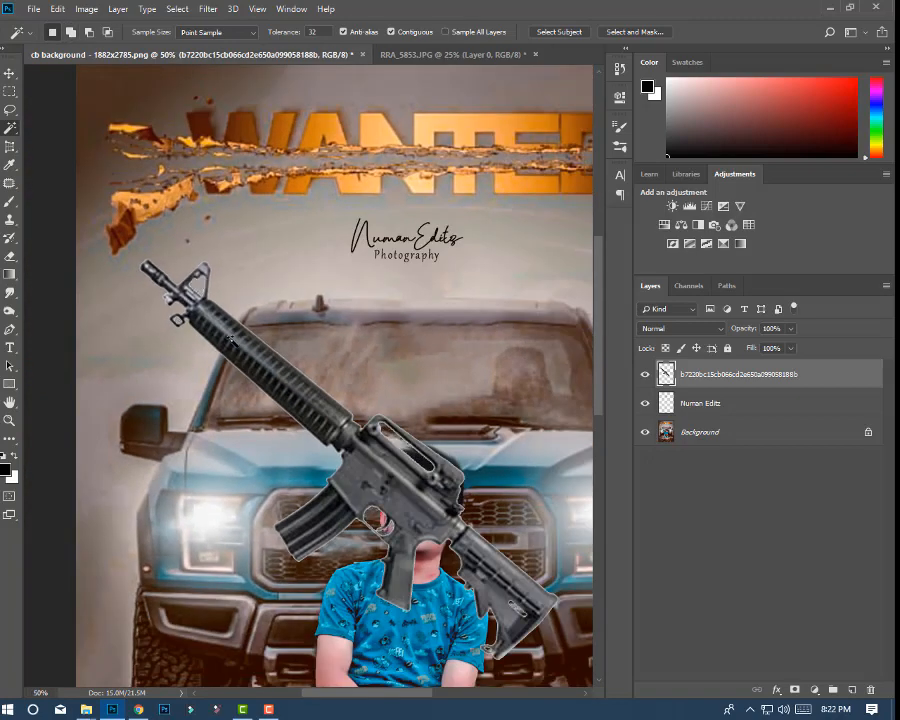
Scale the rifle to about 50%, rotate it about 49.65° to stand upright, and place it on the ground before the right-hand headlight
{"action": "key", "text": "ctrl+t"}
{"action": "key", "text": "ctrl+minus"}
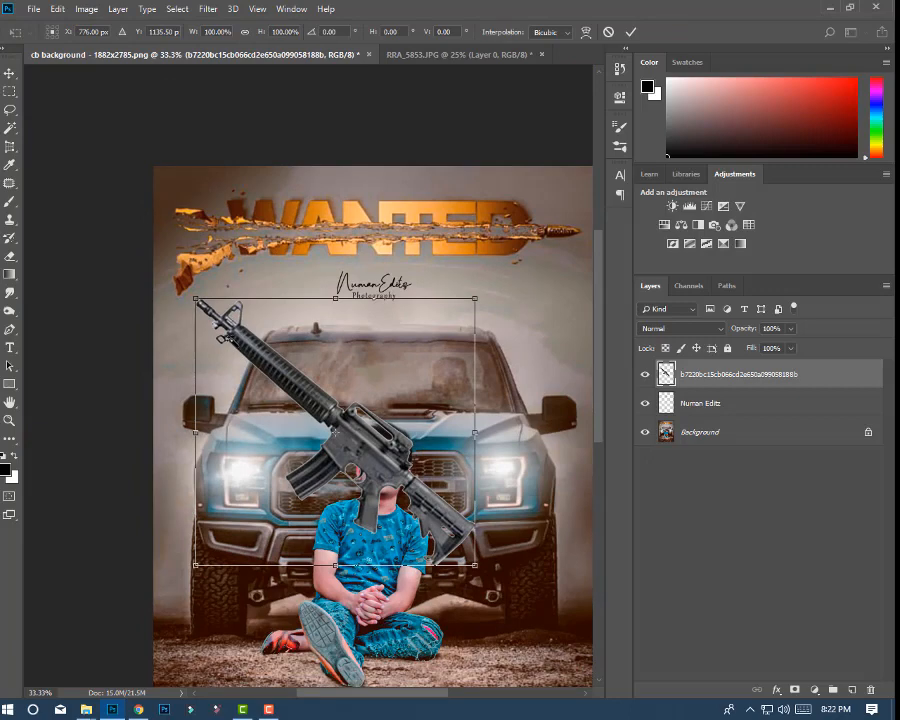
{"action": "key", "text": "ctrl+minus"}
{"action": "left_click_drag", "start_coordinate": [384, 230], "coordinate": [330, 282]}
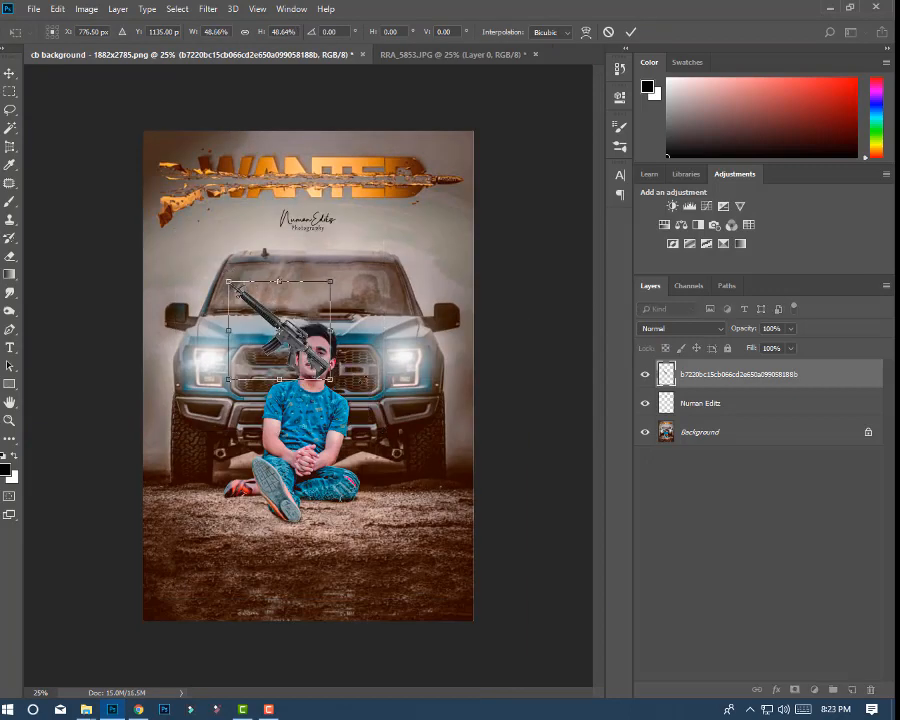
{"action": "left_click_drag", "start_coordinate": [356, 376], "coordinate": [300, 462]}
{"action": "left_click_drag", "start_coordinate": [318, 321], "coordinate": [470, 446]}
{"action": "left_click_drag", "start_coordinate": [402, 438], "coordinate": [411, 402]}
{"action": "left_click_drag", "start_coordinate": [465, 427], "coordinate": [460, 438]}
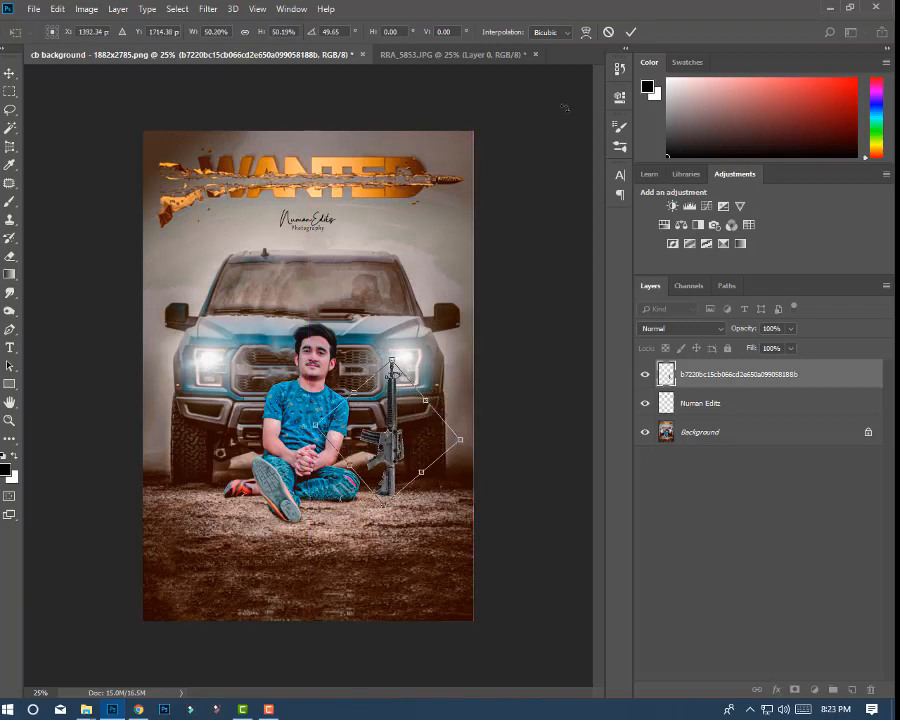
{"action": "left_click", "coordinate": [628, 36]}
Try to paint a black shadow stroke beneath the rifle's stock on the signature logo layer, and undo it
{"action": "key", "text": "w"}
{"action": "key", "text": "ctrl+plus"}
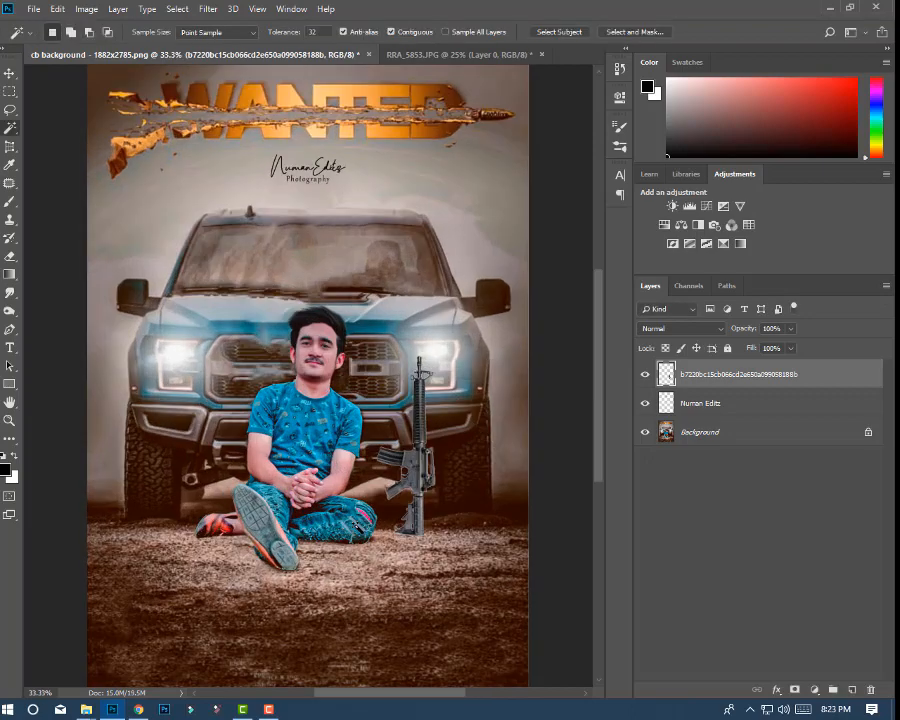
{"action": "key", "text": "ctrl+plus"}
{"action": "left_click_drag", "start_coordinate": [464, 556], "coordinate": [414, 483]}
{"action": "key", "text": "ctrl+plus"}
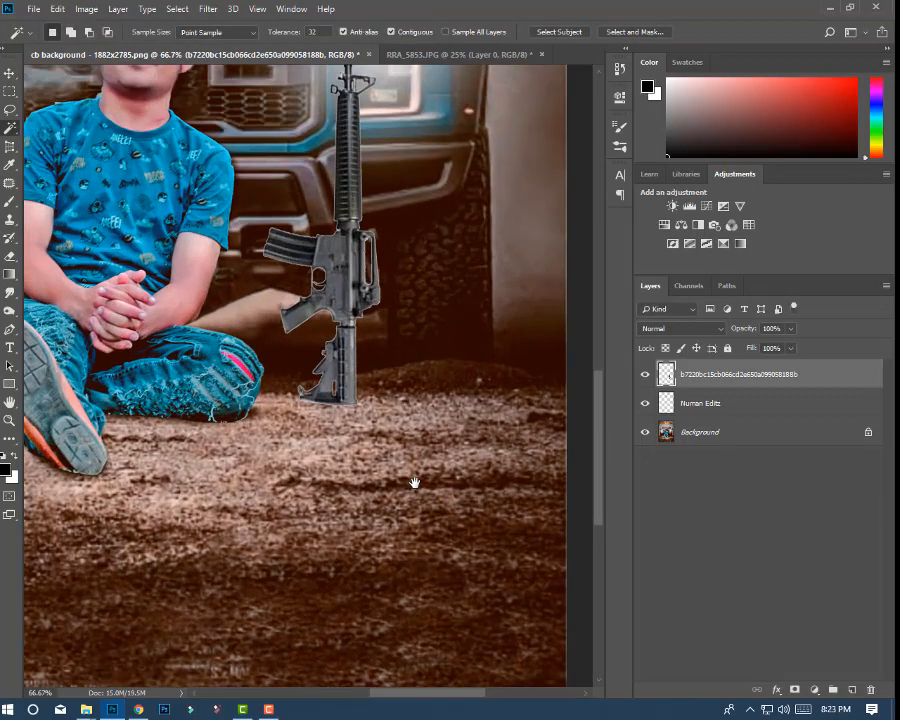
{"action": "left_click_drag", "start_coordinate": [394, 409], "coordinate": [370, 558]}
{"action": "left_click", "coordinate": [800, 408]}
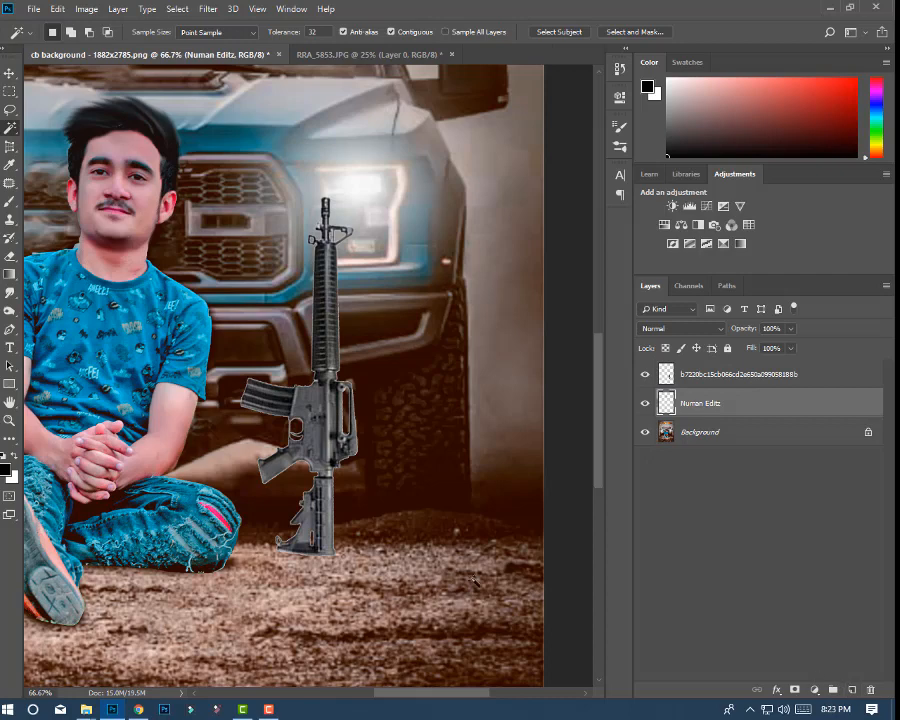
{"action": "key", "text": "b"}
{"action": "left_click_drag", "start_coordinate": [272, 571], "coordinate": [350, 578]}
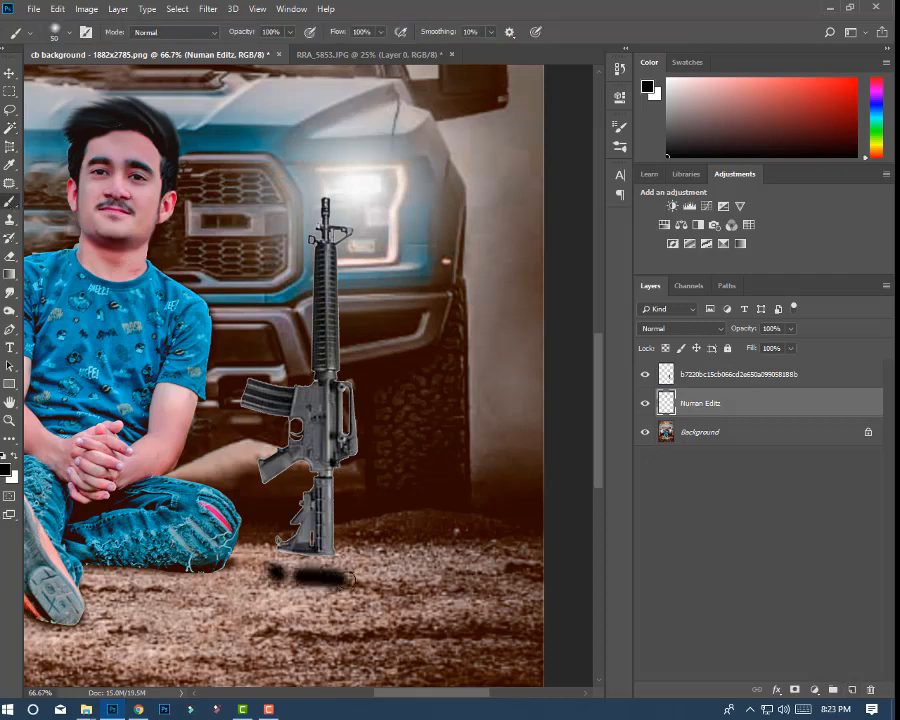
{"action": "key", "text": "ctrl+z"}
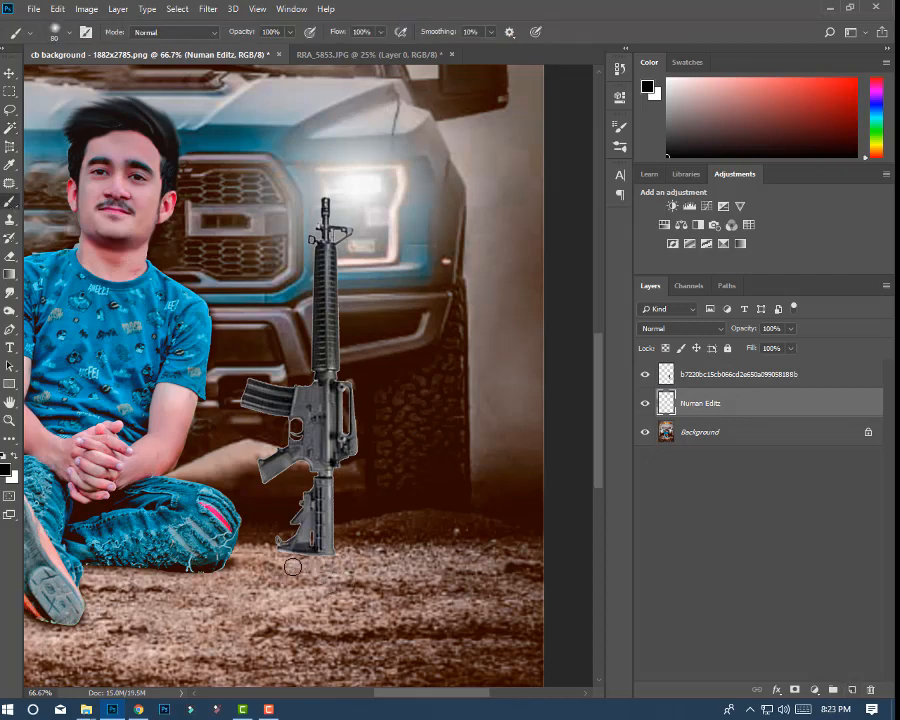
Try to transform a soft black dab painted on the signature logo layer into a rifle shadow, and discard it
{"action": "left_click", "coordinate": [306, 596]}
{"action": "key", "text": "ctrl+t"}
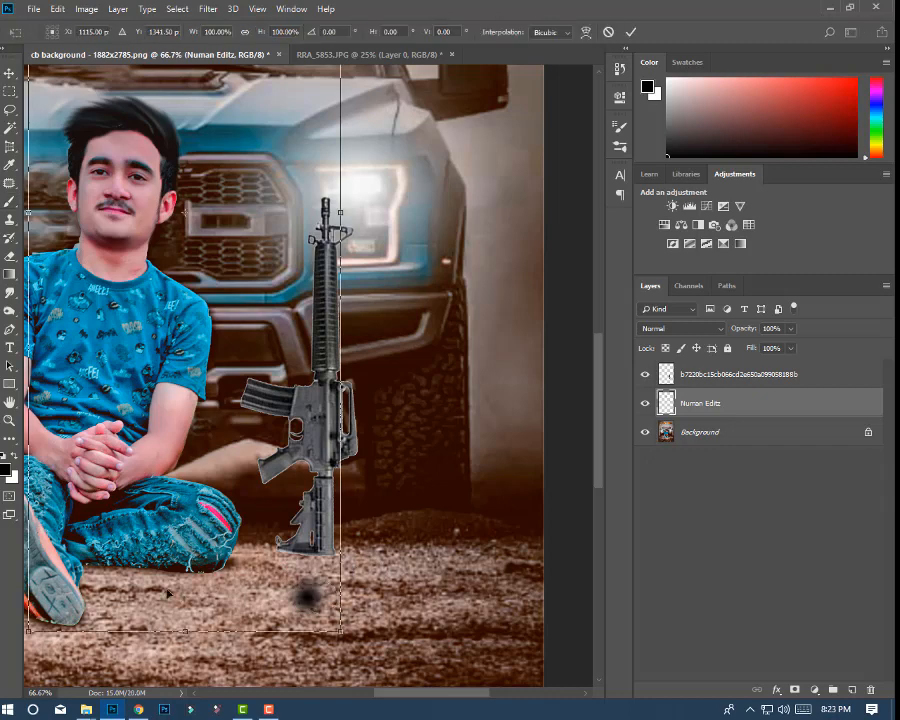
{"action": "left_click", "coordinate": [632, 31]}
{"action": "left_click", "coordinate": [645, 404]}
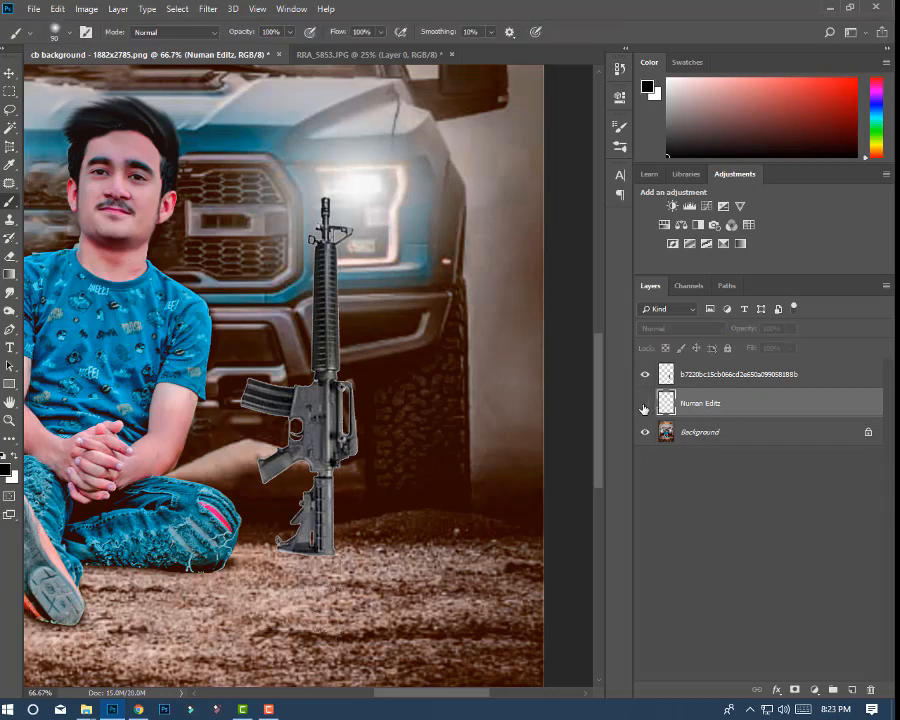
{"action": "left_click", "coordinate": [645, 404]}
{"action": "key", "text": "ctrl+t"}
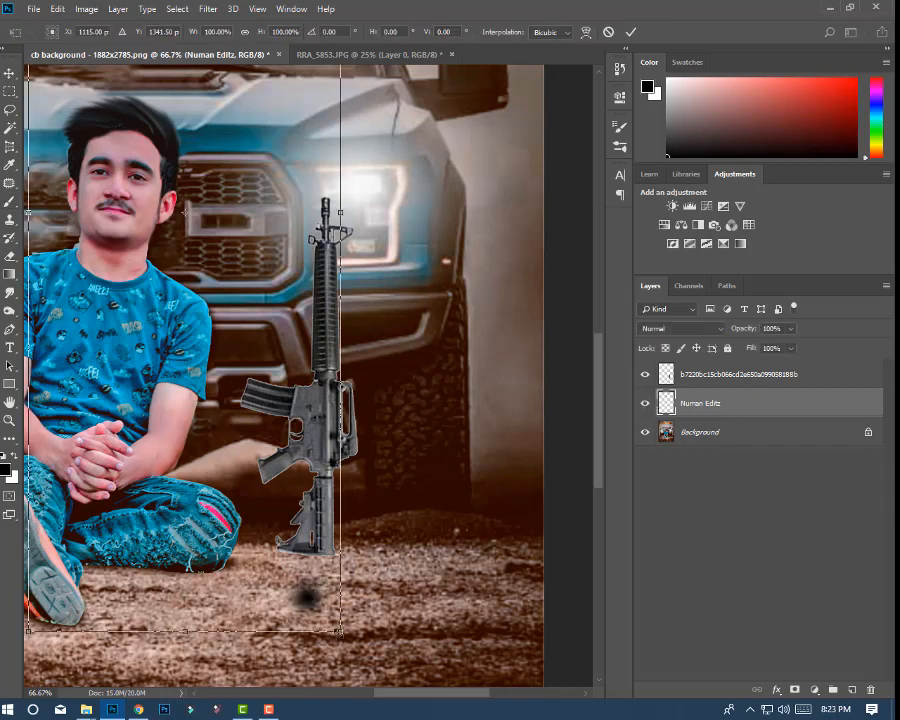
{"action": "left_click_drag", "start_coordinate": [341, 631], "coordinate": [322, 606]}
{"action": "left_click_drag", "start_coordinate": [185, 373], "coordinate": [339, 710]}
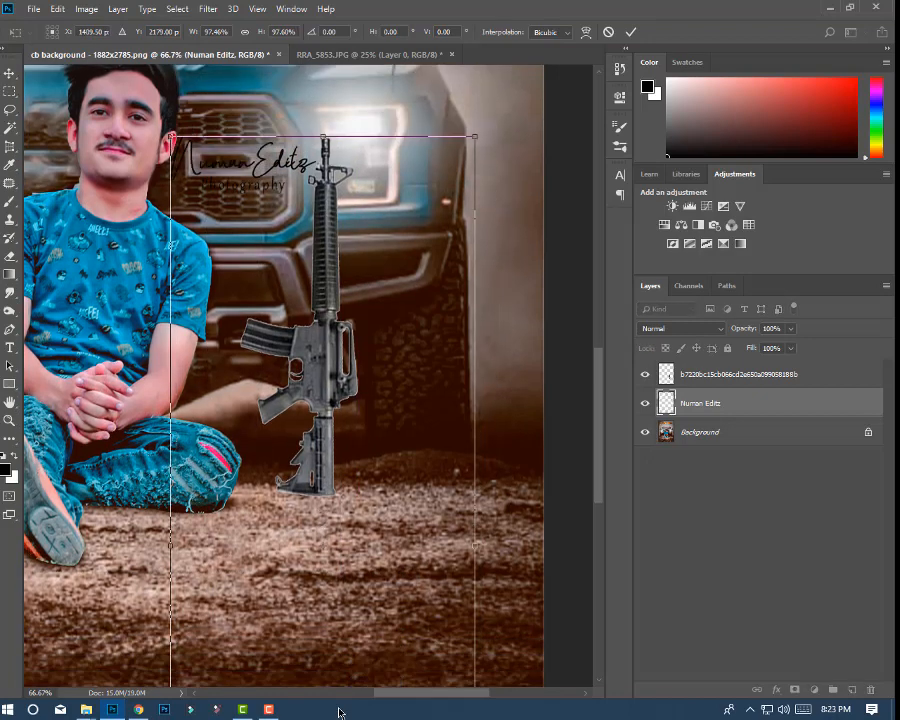
{"action": "left_click", "coordinate": [610, 32]}
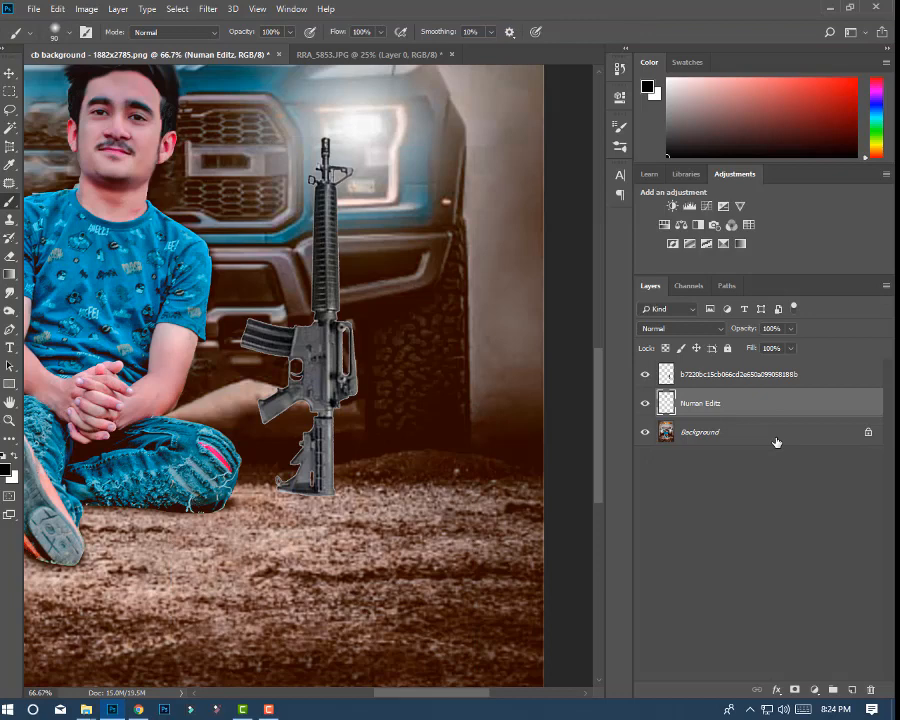
Paint a soft black dab on a new layer beneath the rifle layer and reshape it to 142.36% width and 53.79% height
{"action": "left_click", "coordinate": [851, 690]}
{"action": "left_click", "coordinate": [297, 552]}
{"action": "key", "text": "ctrl+t"}
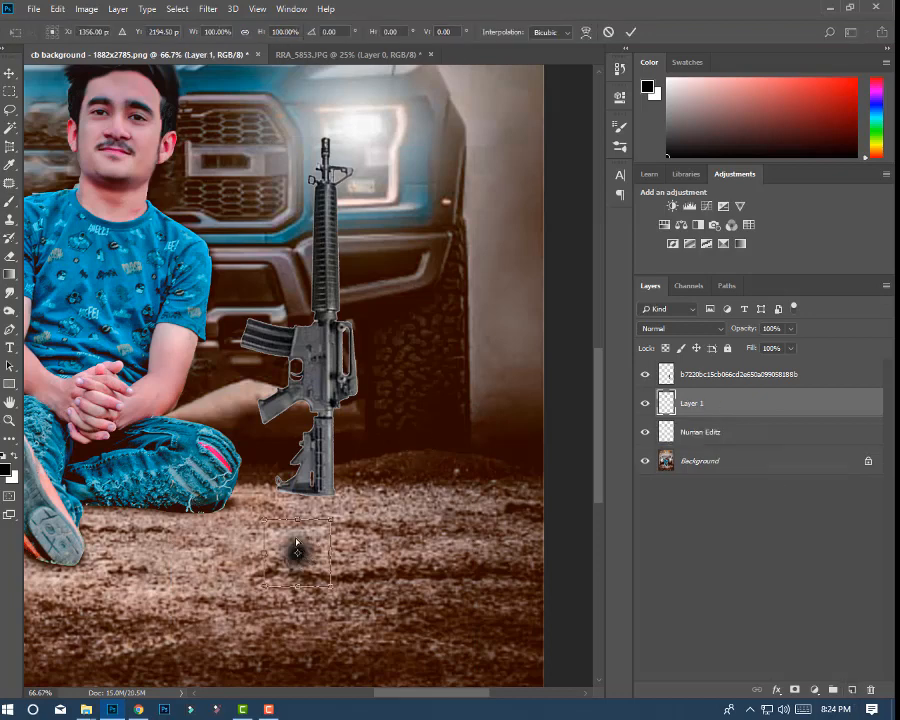
{"action": "left_click_drag", "start_coordinate": [297, 519], "coordinate": [370, 519]}
{"action": "key", "text": "Up"}
{"action": "key", "text": "Up"}
{"action": "key", "text": "Up"}
{"action": "key", "text": "Up"}
{"action": "key", "text": "Up"}
{"action": "key", "text": "Up"}
Centre the shadow under the rifle's stock, flatten it to 32.07% height with a -5.53° horizontal skew, and apply the transform
{"action": "key", "text": "shift+Left"}
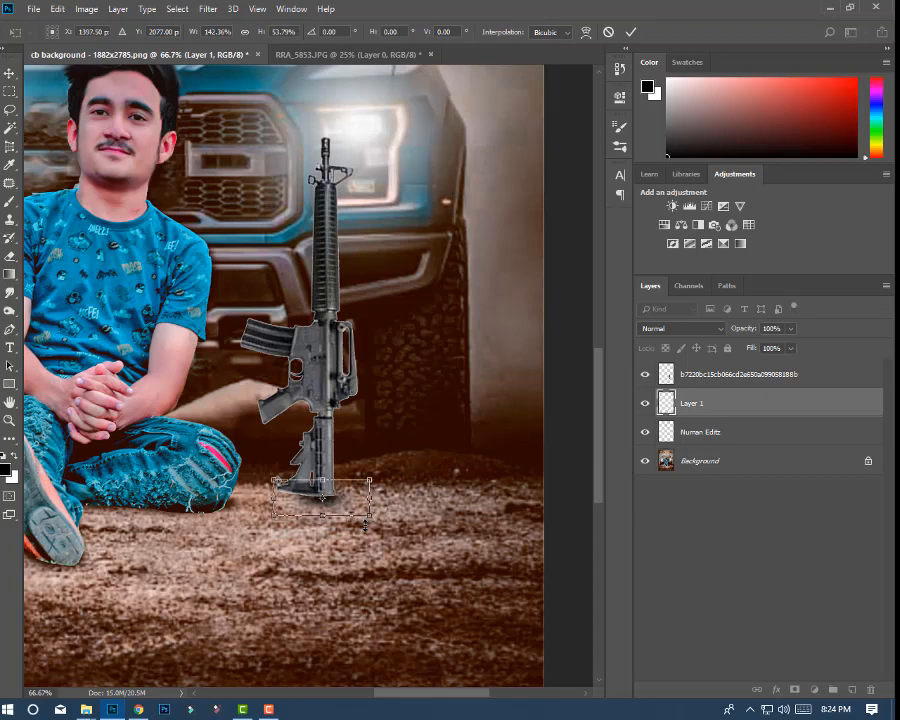
{"action": "key", "text": "shift+Left"}
{"action": "key", "text": "shift+Left"}
{"action": "key", "text": "Right"}
{"action": "key", "text": "Right"}
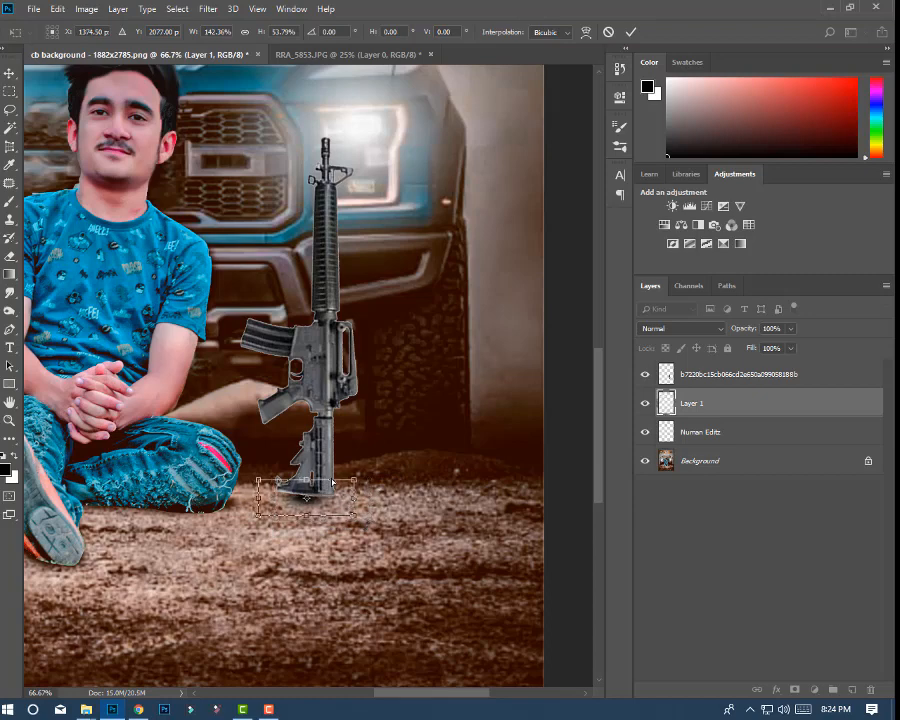
{"action": "key", "text": "Return"}
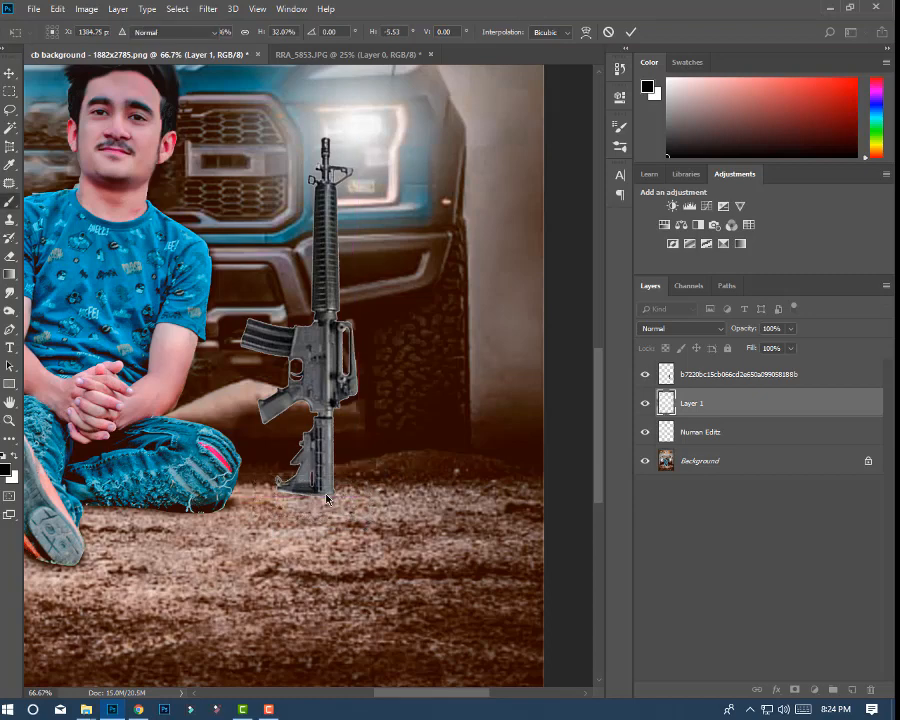
Try to duplicate the rifle without its shadow to the truck's opposite headlight, and undo the copy
{"action": "key", "text": "b"}
{"action": "key", "text": "v"}
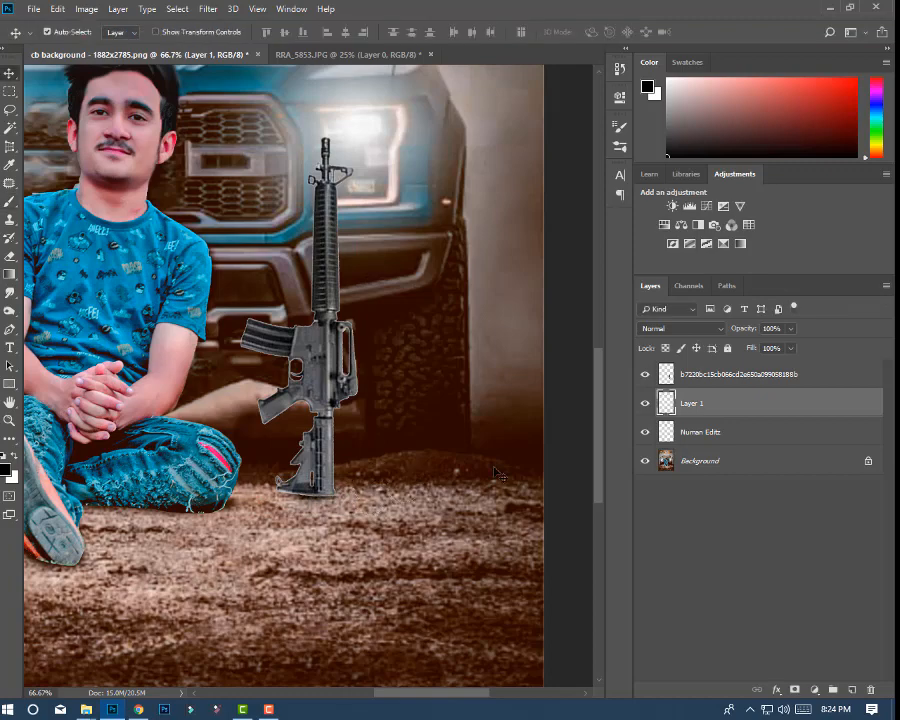
{"action": "key", "text": "ctrl+0"}
{"action": "left_click_drag", "start_coordinate": [425, 472], "coordinate": [195, 475]}
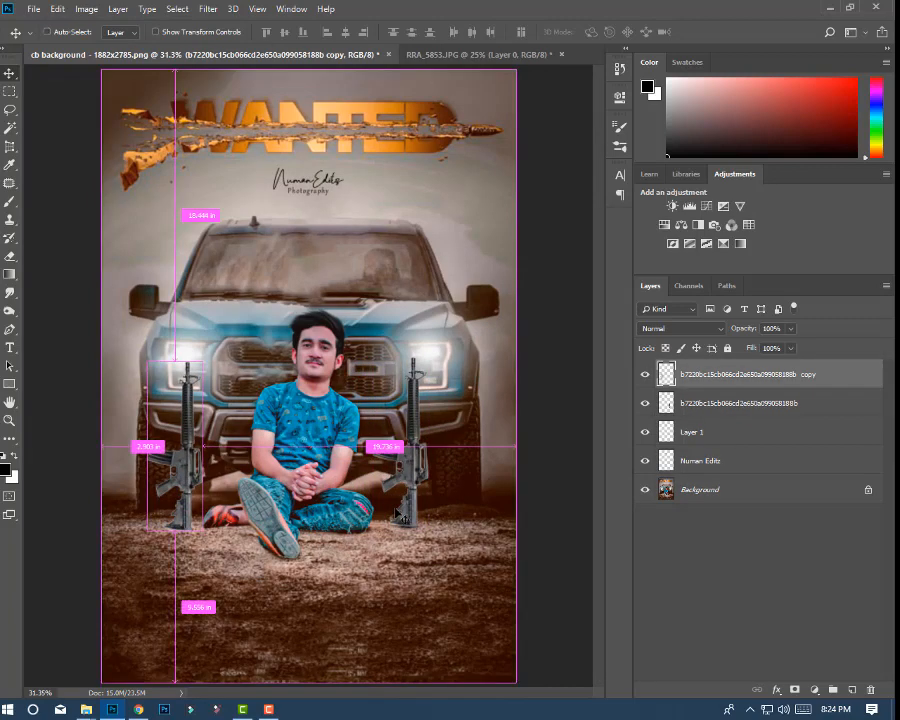
{"action": "key", "text": "ctrl+z"}
Duplicate the rifle together with its shadow layer and place the copies in front of the truck's left-hand headlight
{"action": "left_click", "coordinate": [645, 404]}
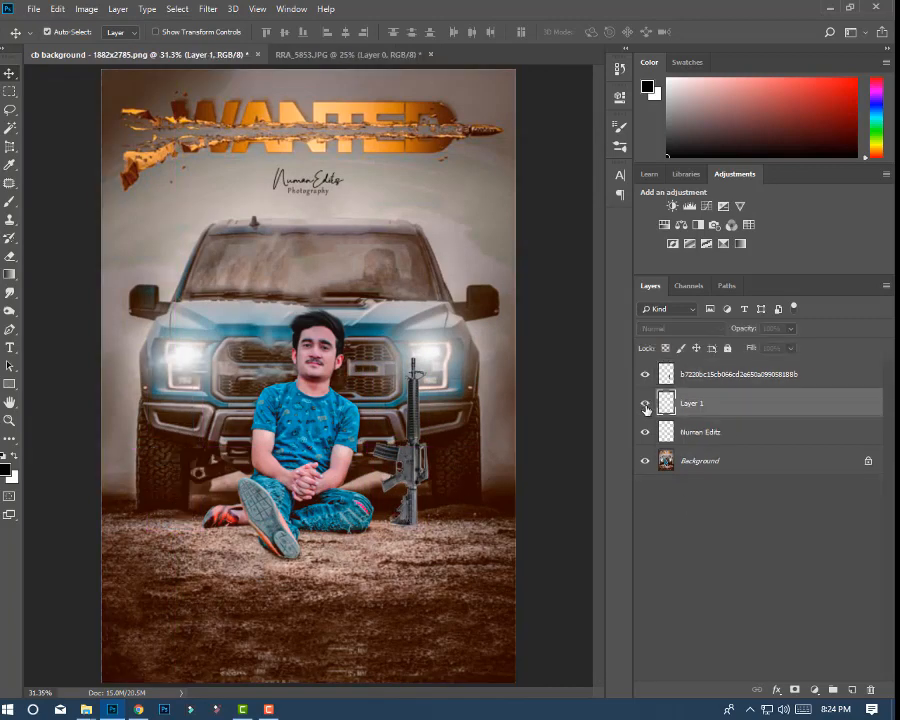
{"action": "left_click", "coordinate": [645, 404]}
{"action": "left_click", "coordinate": [700, 374], "text": "ctrl"}
{"action": "left_click_drag", "start_coordinate": [414, 445], "coordinate": [180, 445]}
Merge the two rifle shadow layers into one and move it beneath both rifle layers, at 100% opacity
{"action": "left_click", "coordinate": [715, 405]}
{"action": "left_click", "coordinate": [710, 460], "text": "ctrl"}
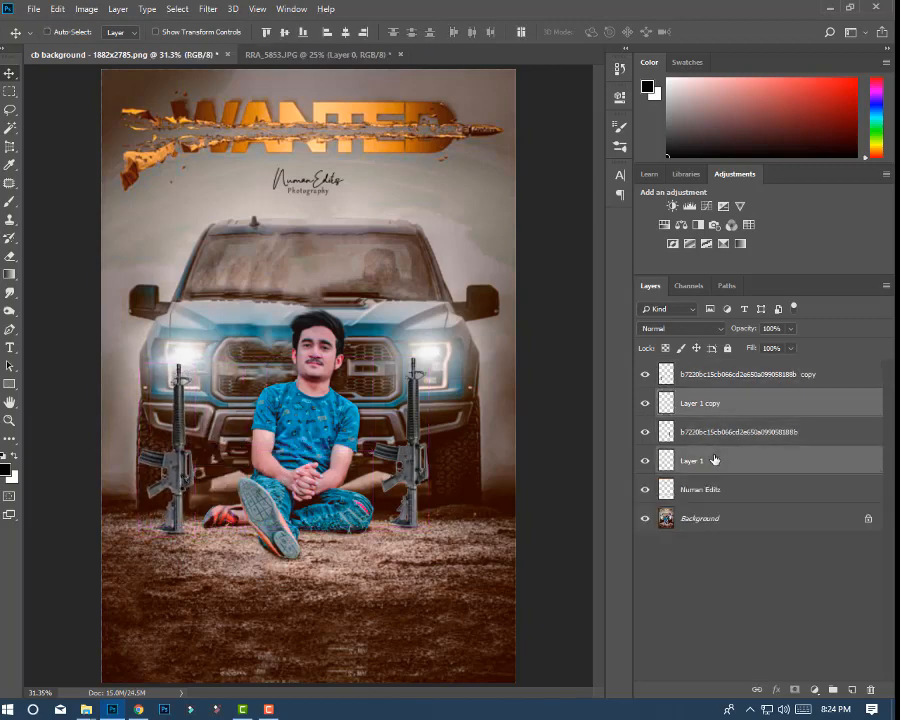
{"action": "key", "text": "ctrl+e"}
{"action": "left_click", "coordinate": [790, 328]}
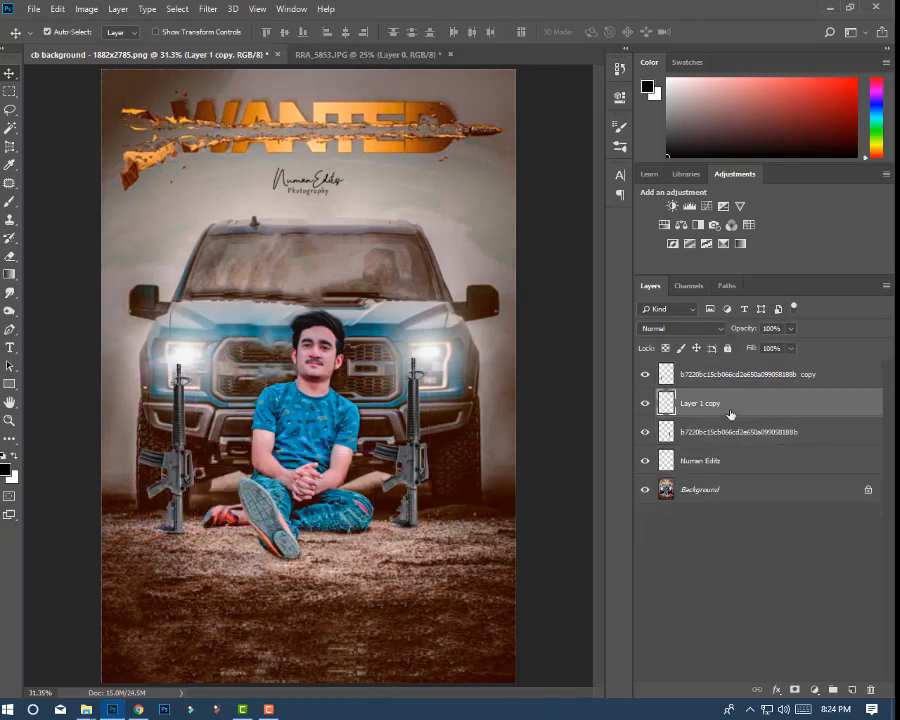
{"action": "left_click_drag", "start_coordinate": [726, 412], "coordinate": [726, 436]}
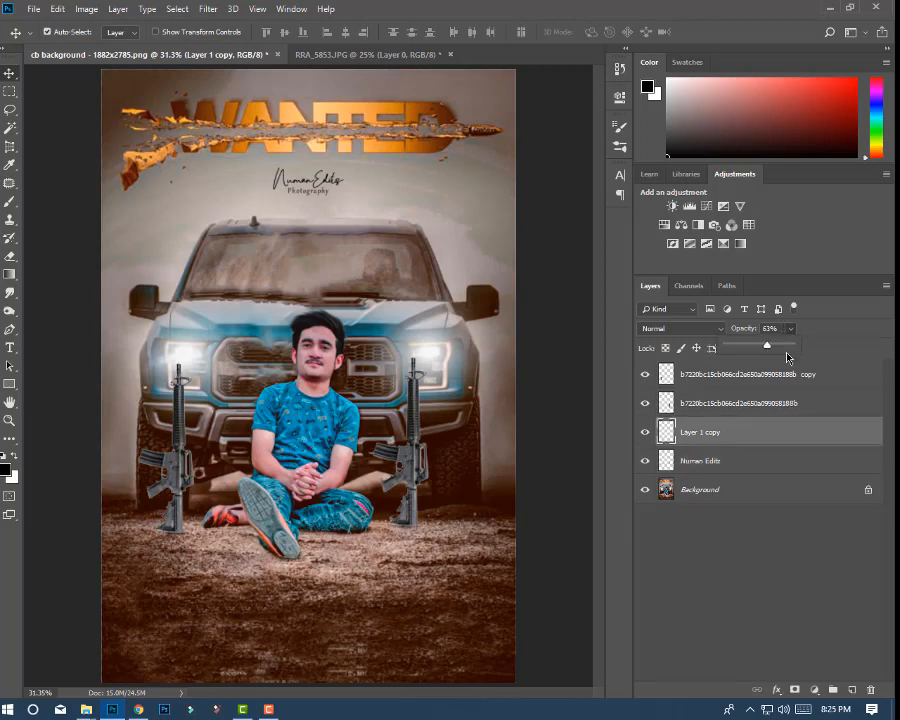
{"action": "left_click_drag", "start_coordinate": [783, 349], "coordinate": [800, 349]}
Merge both rifle layers, the combined shadow layer and the signature logo layer into a single layer above the background
{"action": "left_click", "coordinate": [760, 458], "text": "shift"}
{"action": "left_click", "coordinate": [748, 403], "text": "shift"}
{"action": "left_click", "coordinate": [745, 374], "text": "shift"}
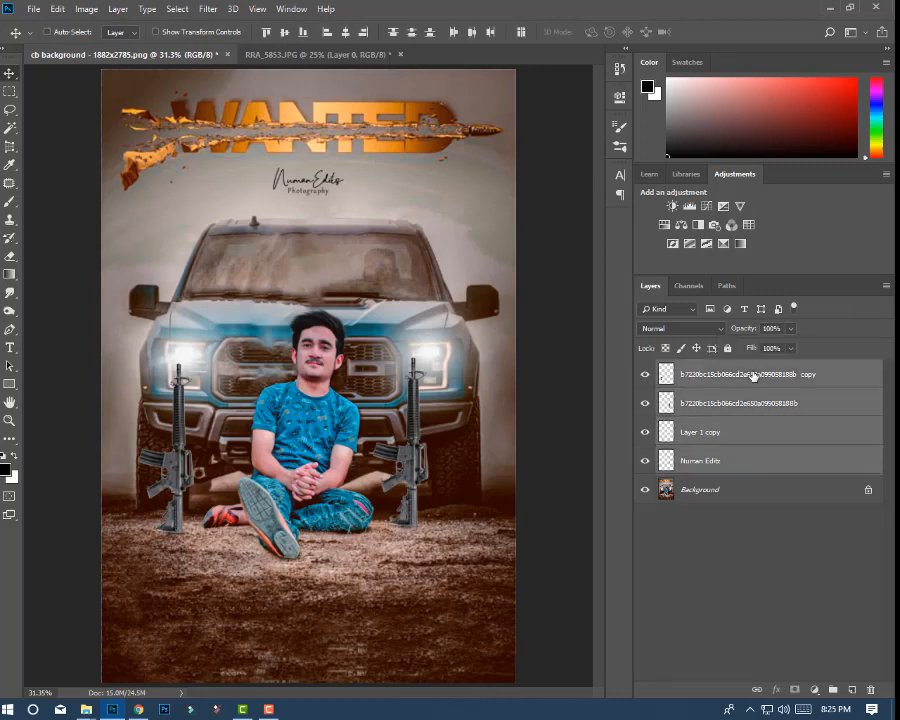
{"action": "key", "text": "ctrl+e"}
Apply the Camera Raw filter to the merged layer with Clarity +34 and adjusted Blacks, and flatten the image into the background
{"action": "left_click", "coordinate": [208, 9]}
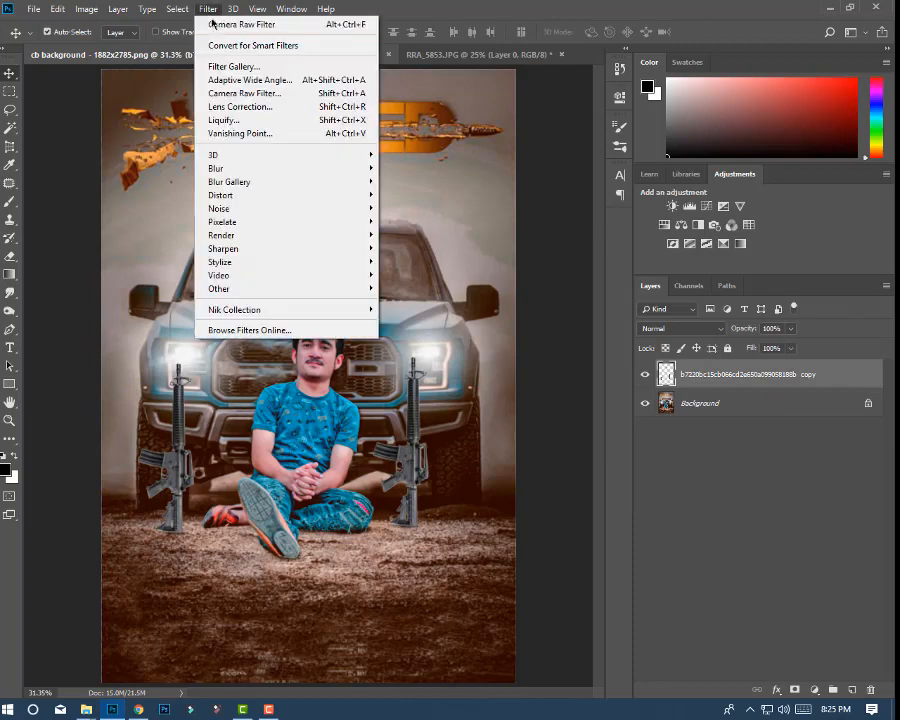
{"action": "key", "text": "Escape"}
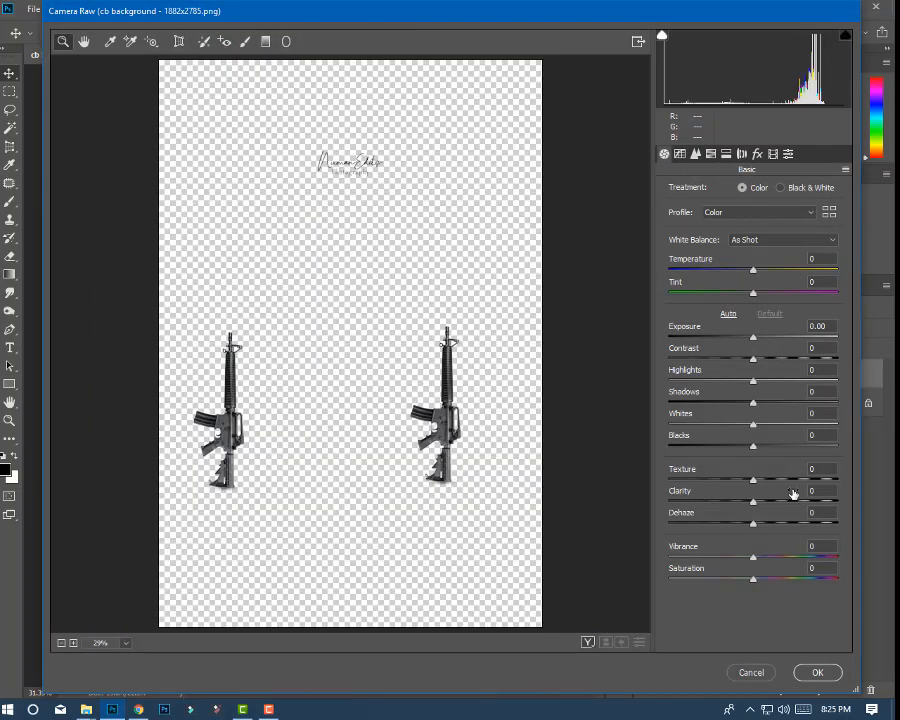
{"action": "mouse_move", "coordinate": [788, 498]}
{"action": "left_mouse_down"}
{"action": "mouse_move", "coordinate": [818, 500]}
{"action": "mouse_move", "coordinate": [782, 500]}
{"action": "left_mouse_up"}
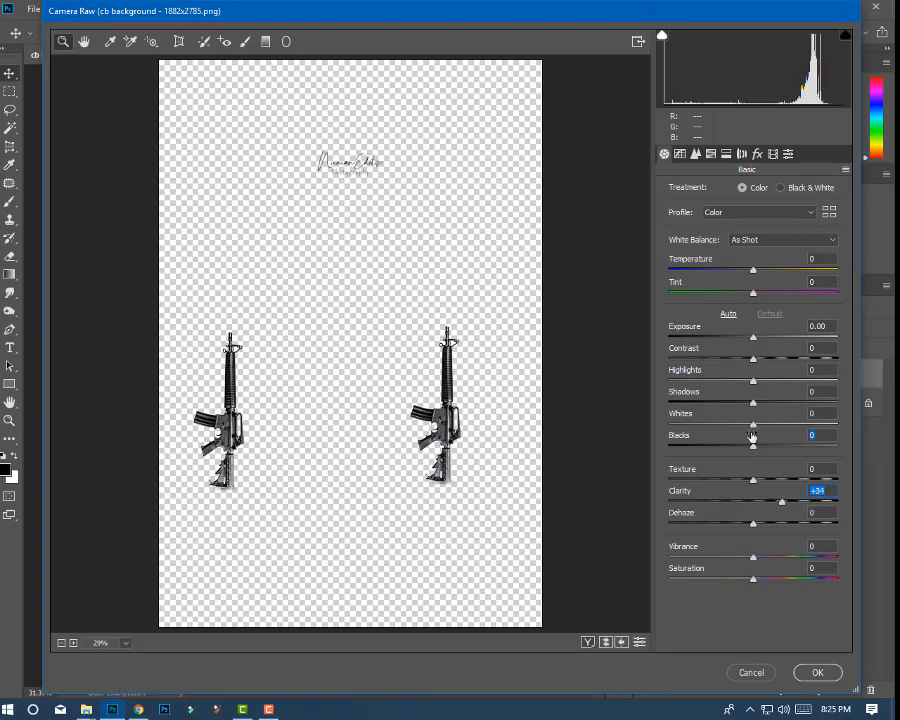
{"action": "left_click_drag", "start_coordinate": [716, 452], "coordinate": [774, 481]}
{"action": "left_click", "coordinate": [817, 672]}
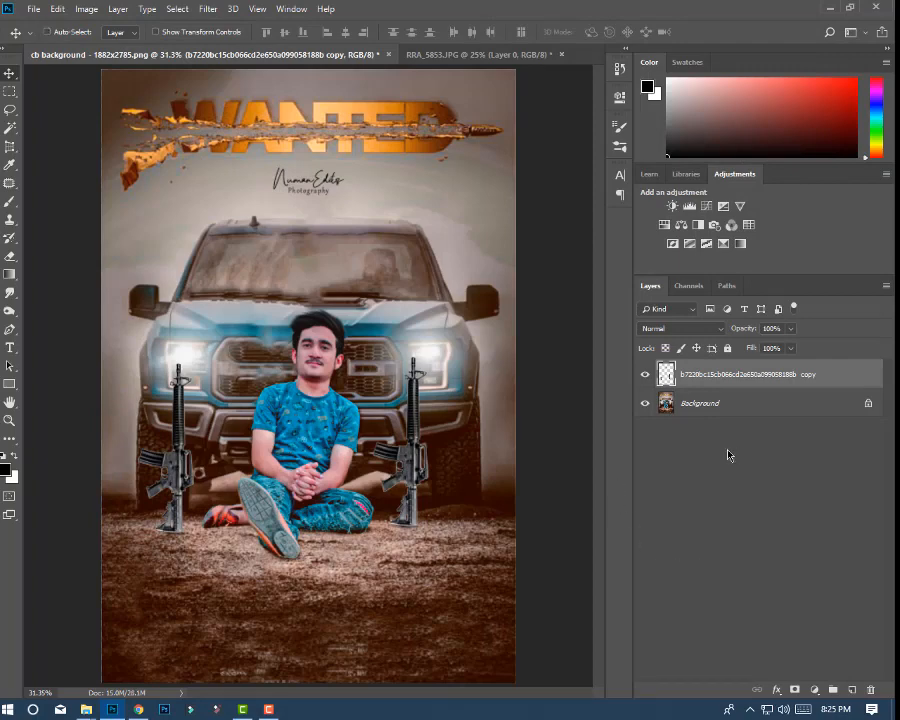
{"action": "right_click", "coordinate": [691, 411]}
{"action": "left_click", "coordinate": [725, 538]}
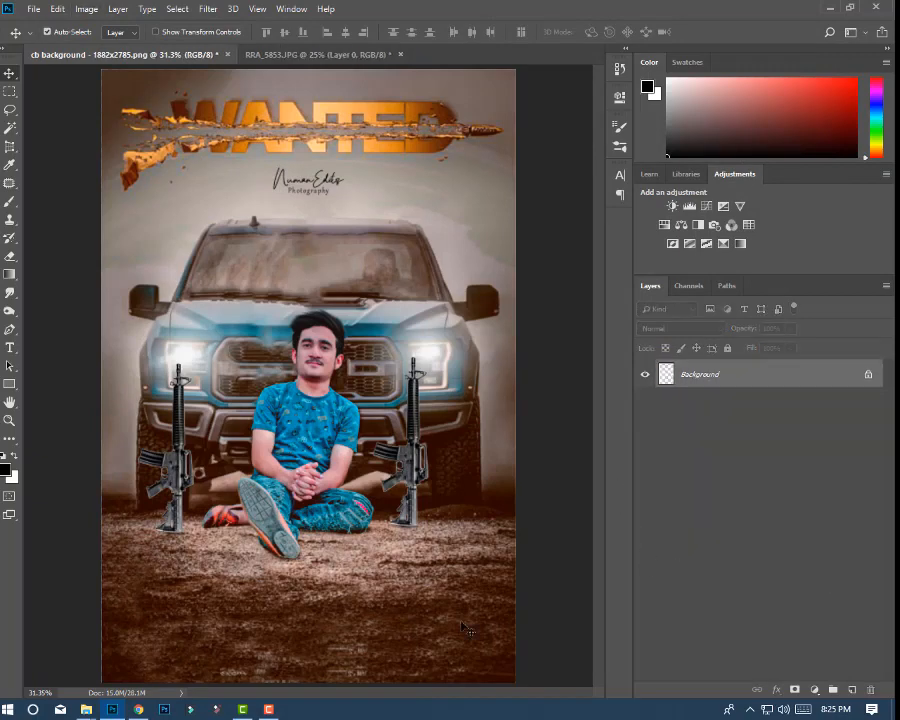